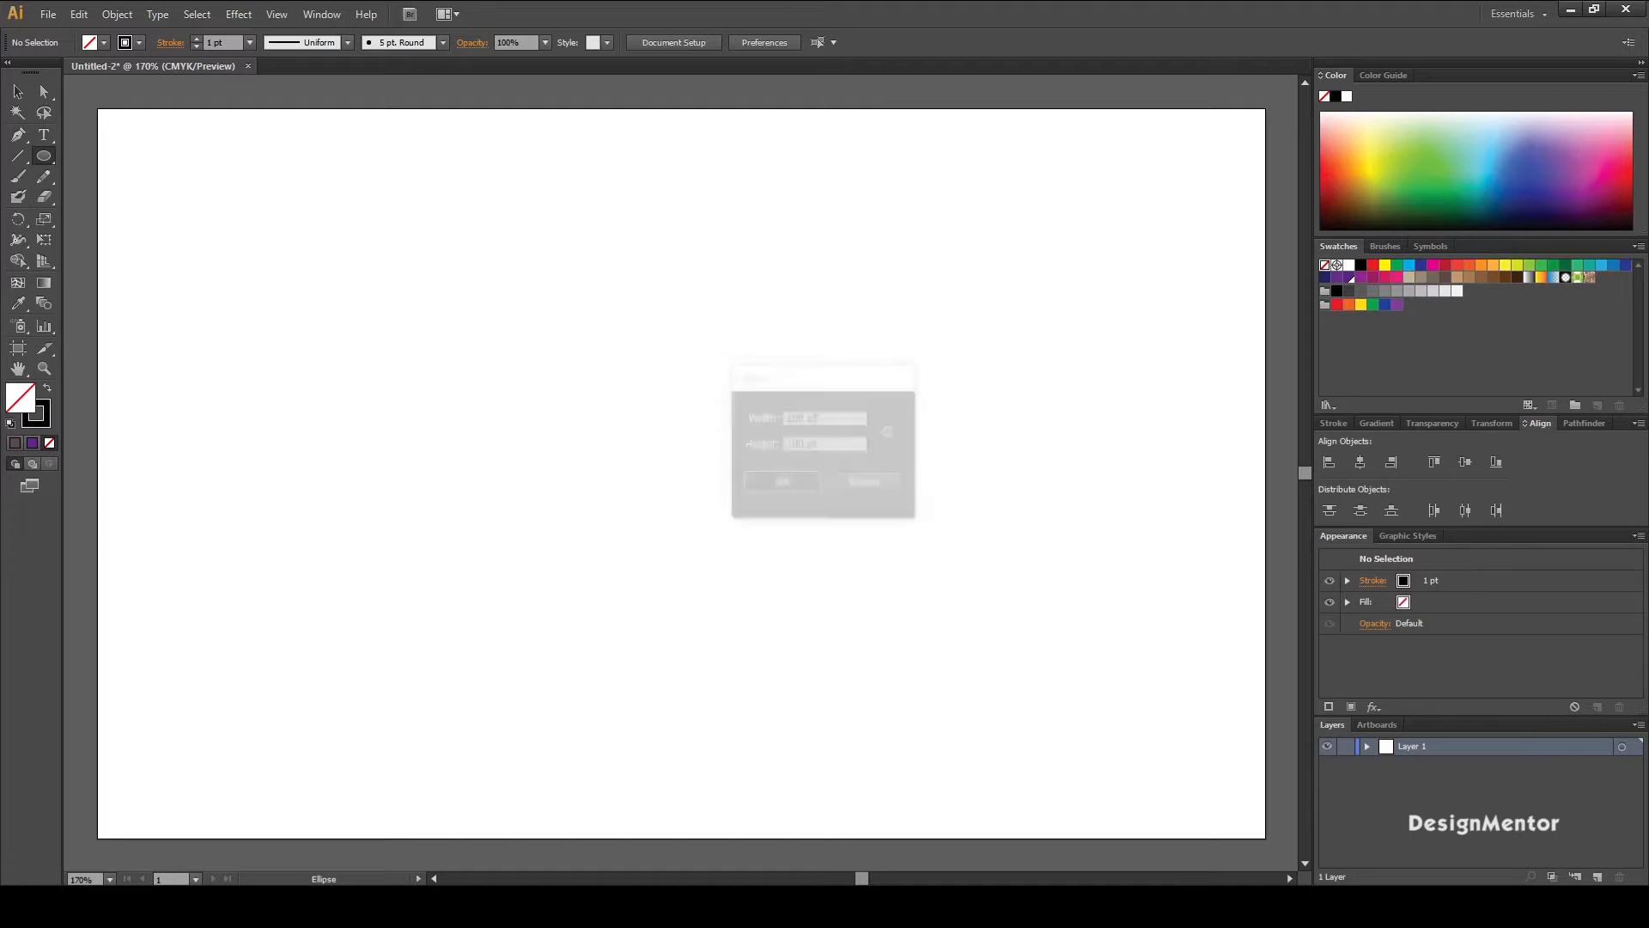
# Step: Centre the 100 pt circle horizontally and vertically on the artboard
pyautogui.press('v')
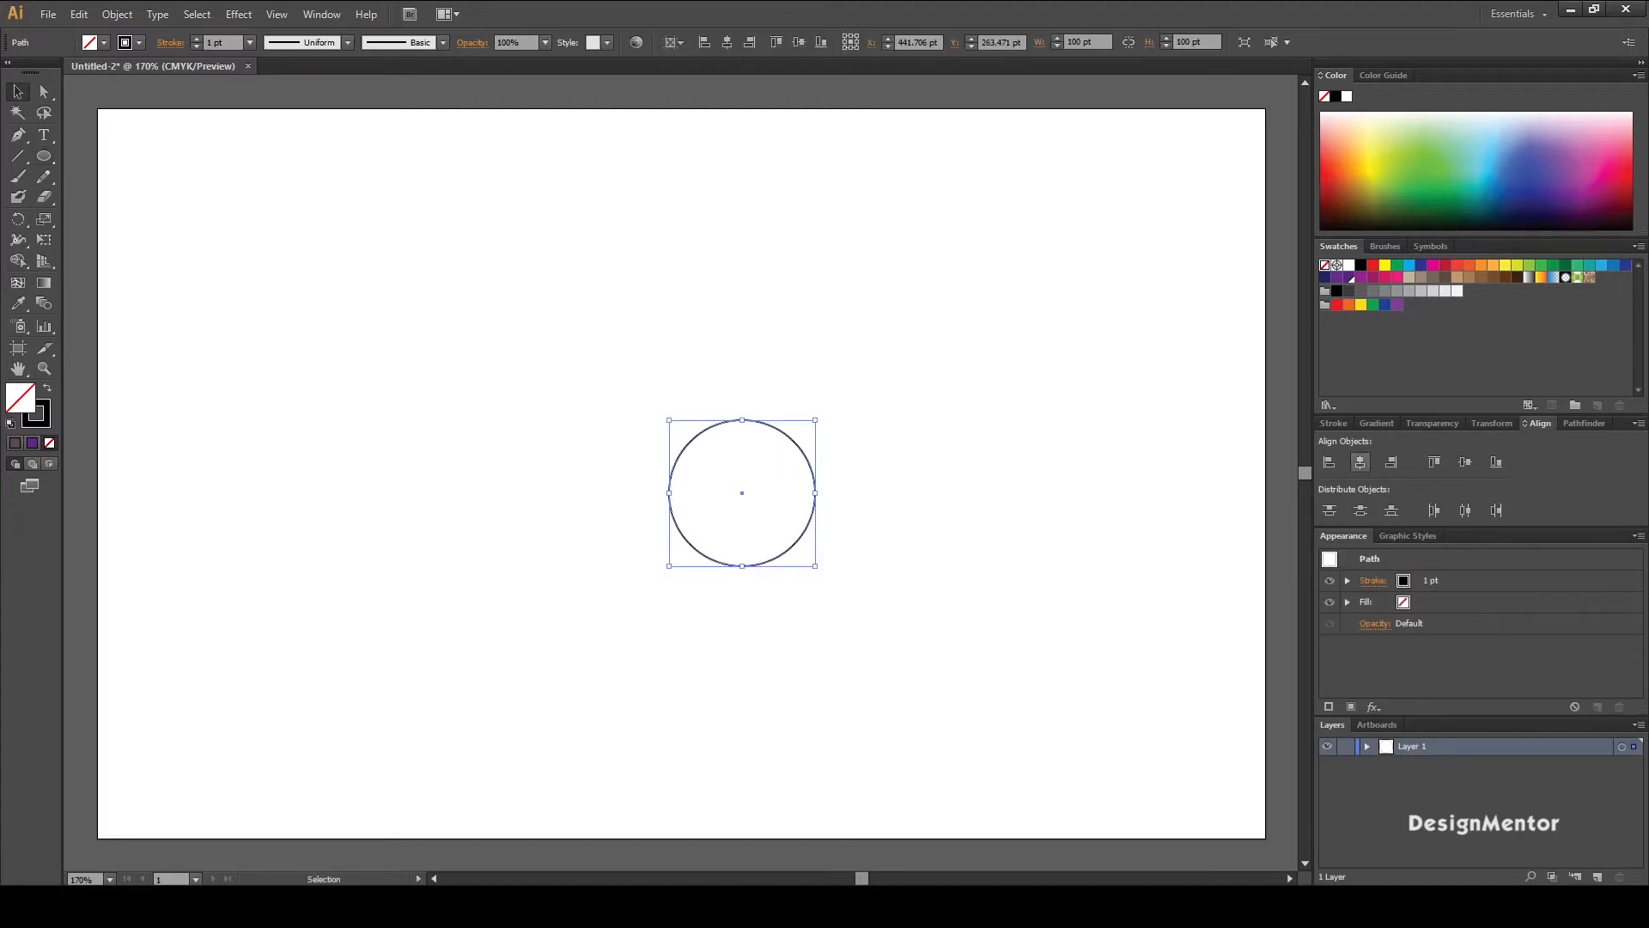
pyautogui.click(1360, 463)
pyautogui.click(1464, 462)
pyautogui.click(564, 370)
pyautogui.moveTo(565, 369); pyautogui.dragTo(804, 474)
pyautogui.hotkey('ctrl', 'shift', 'a')
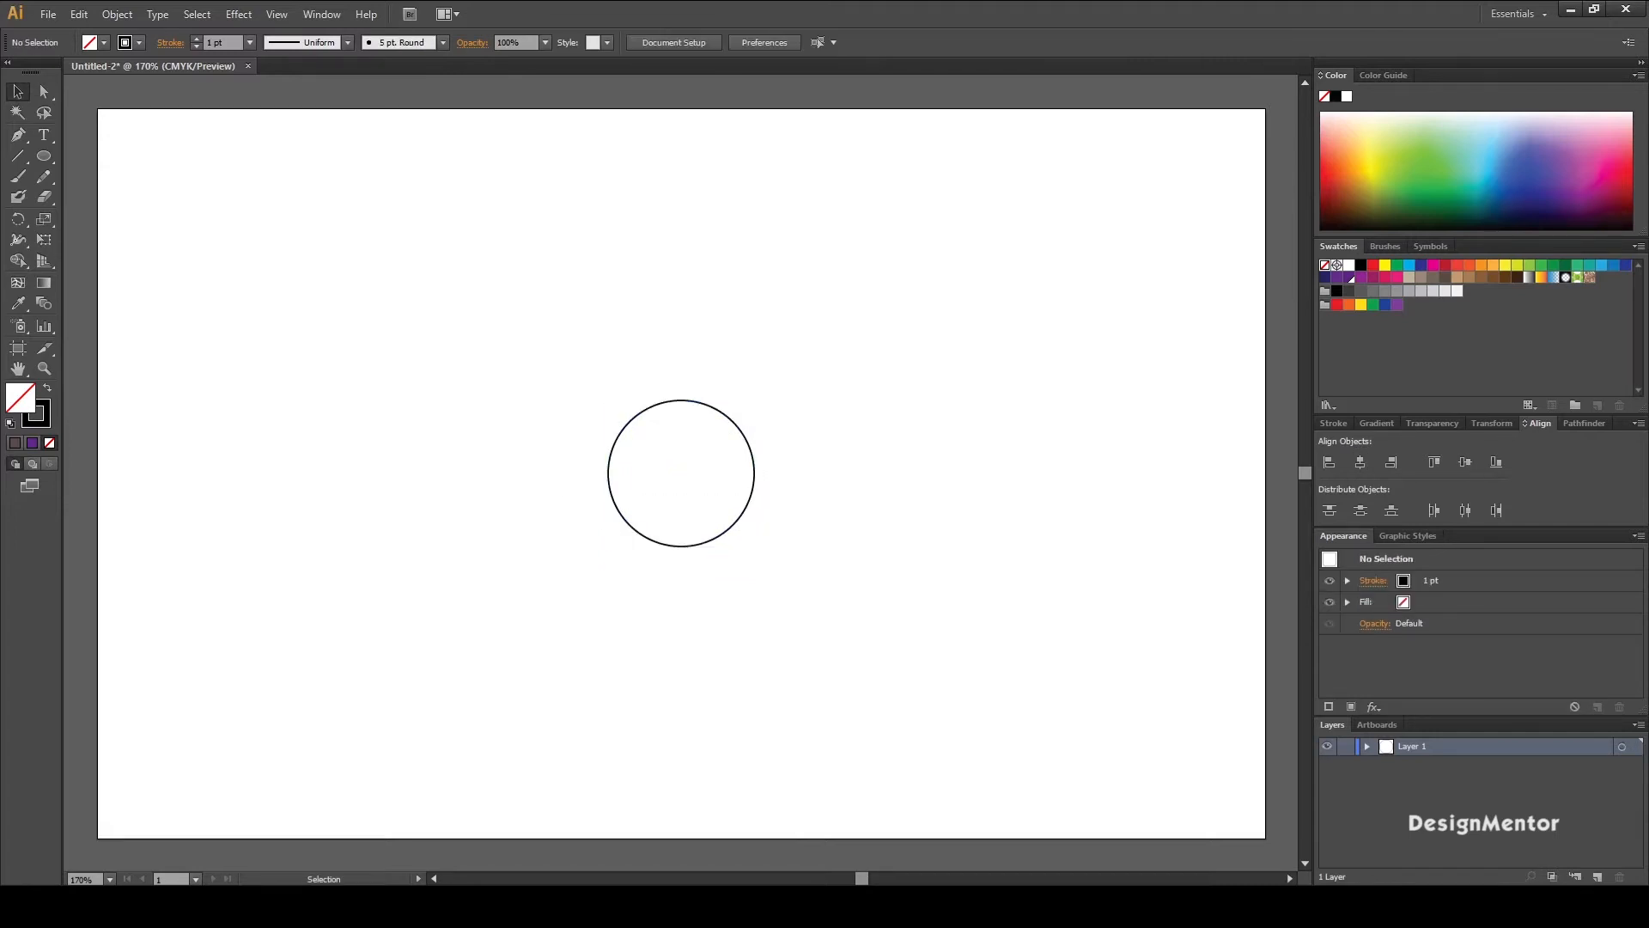
# Step: Draw a vertical line about 232 pt long from the circle's centre up to near the artboard's upper edge
pyautogui.click(19, 156)
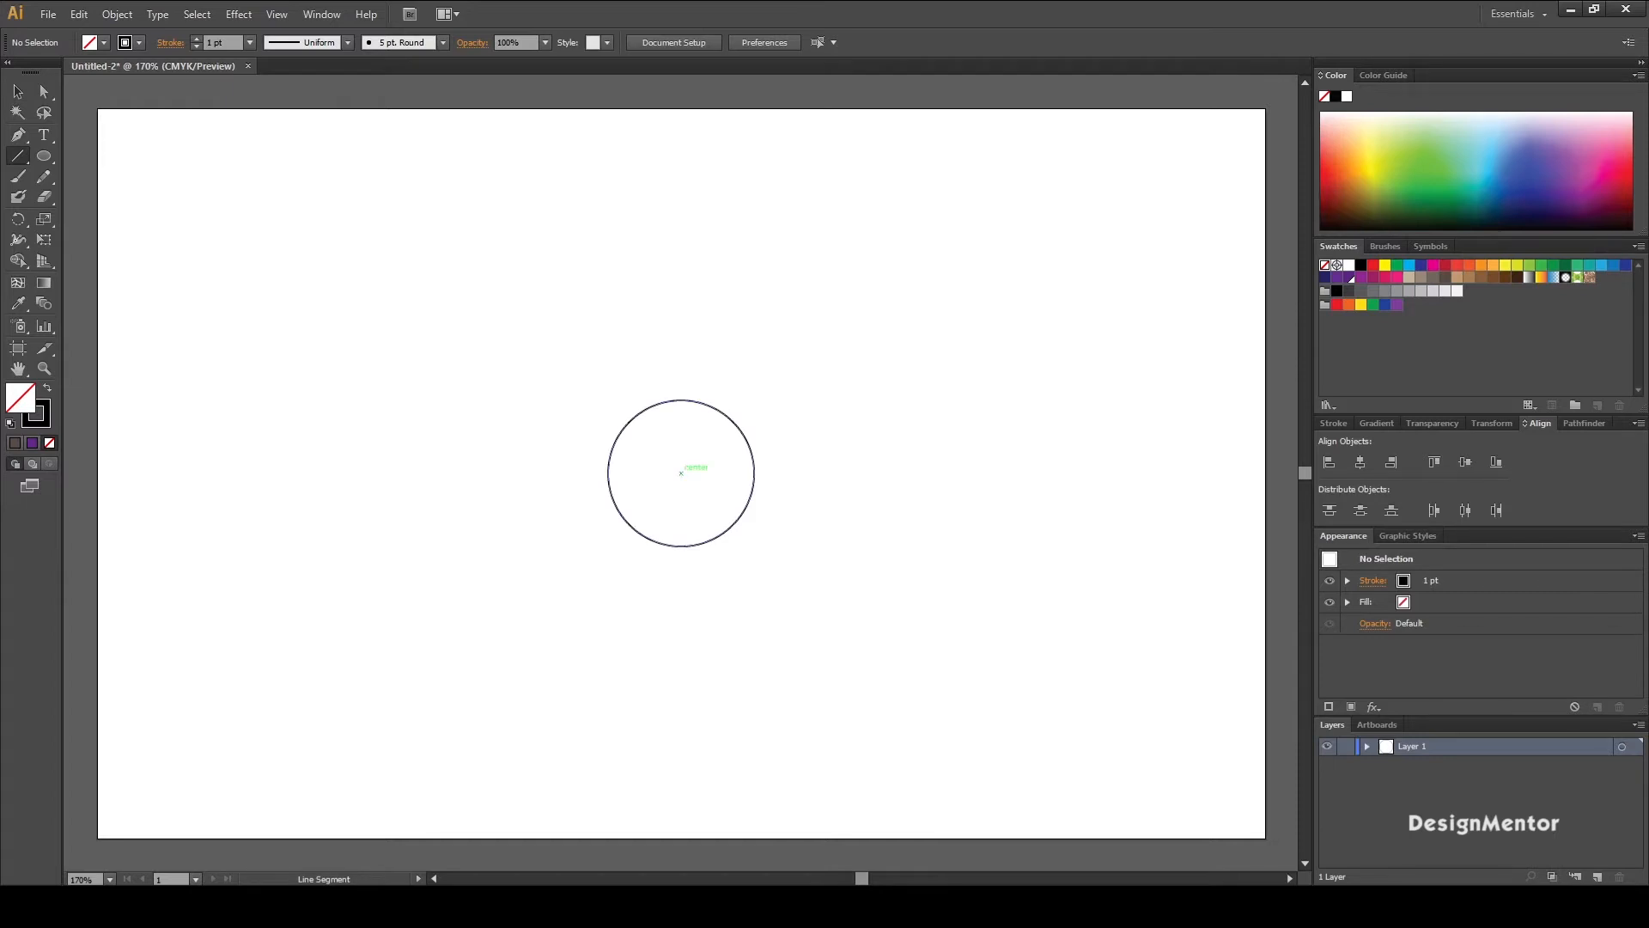
pyautogui.moveTo(681, 473); pyautogui.dragTo(681, 133)
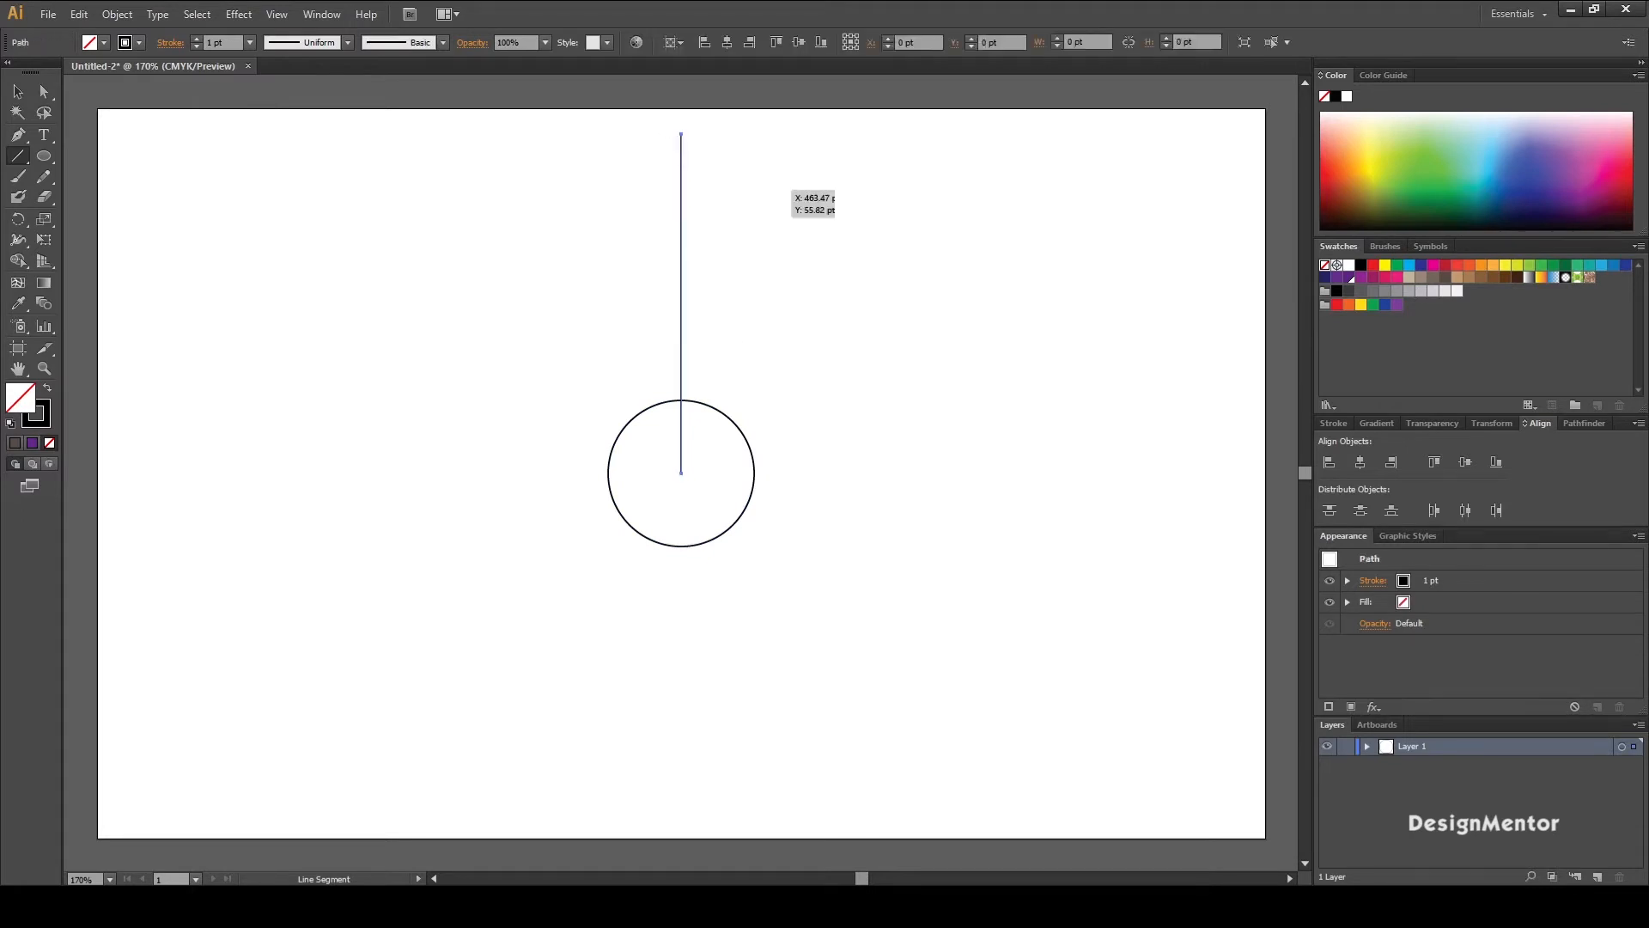
pyautogui.press('v')
pyautogui.hotkey('ctrl', 'shift', 'a')
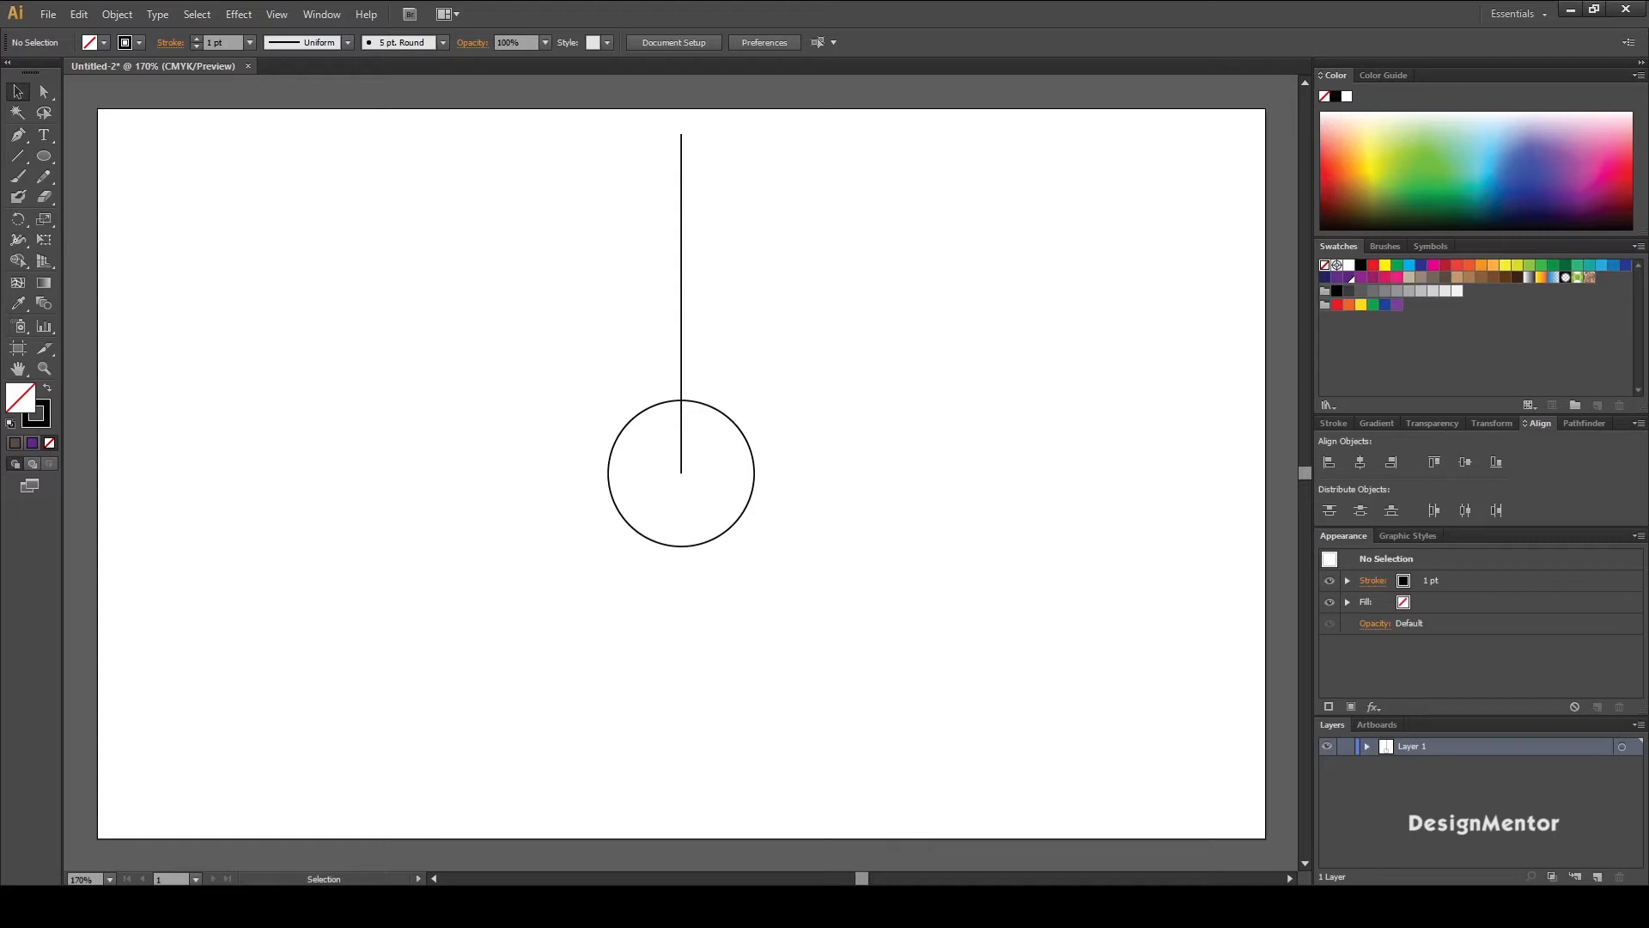
# Step: Draw a slanted line about 267 pt long from the vertical line's upper end to the circle's lower-left edge
pyautogui.press('n')
pyautogui.press('\\')
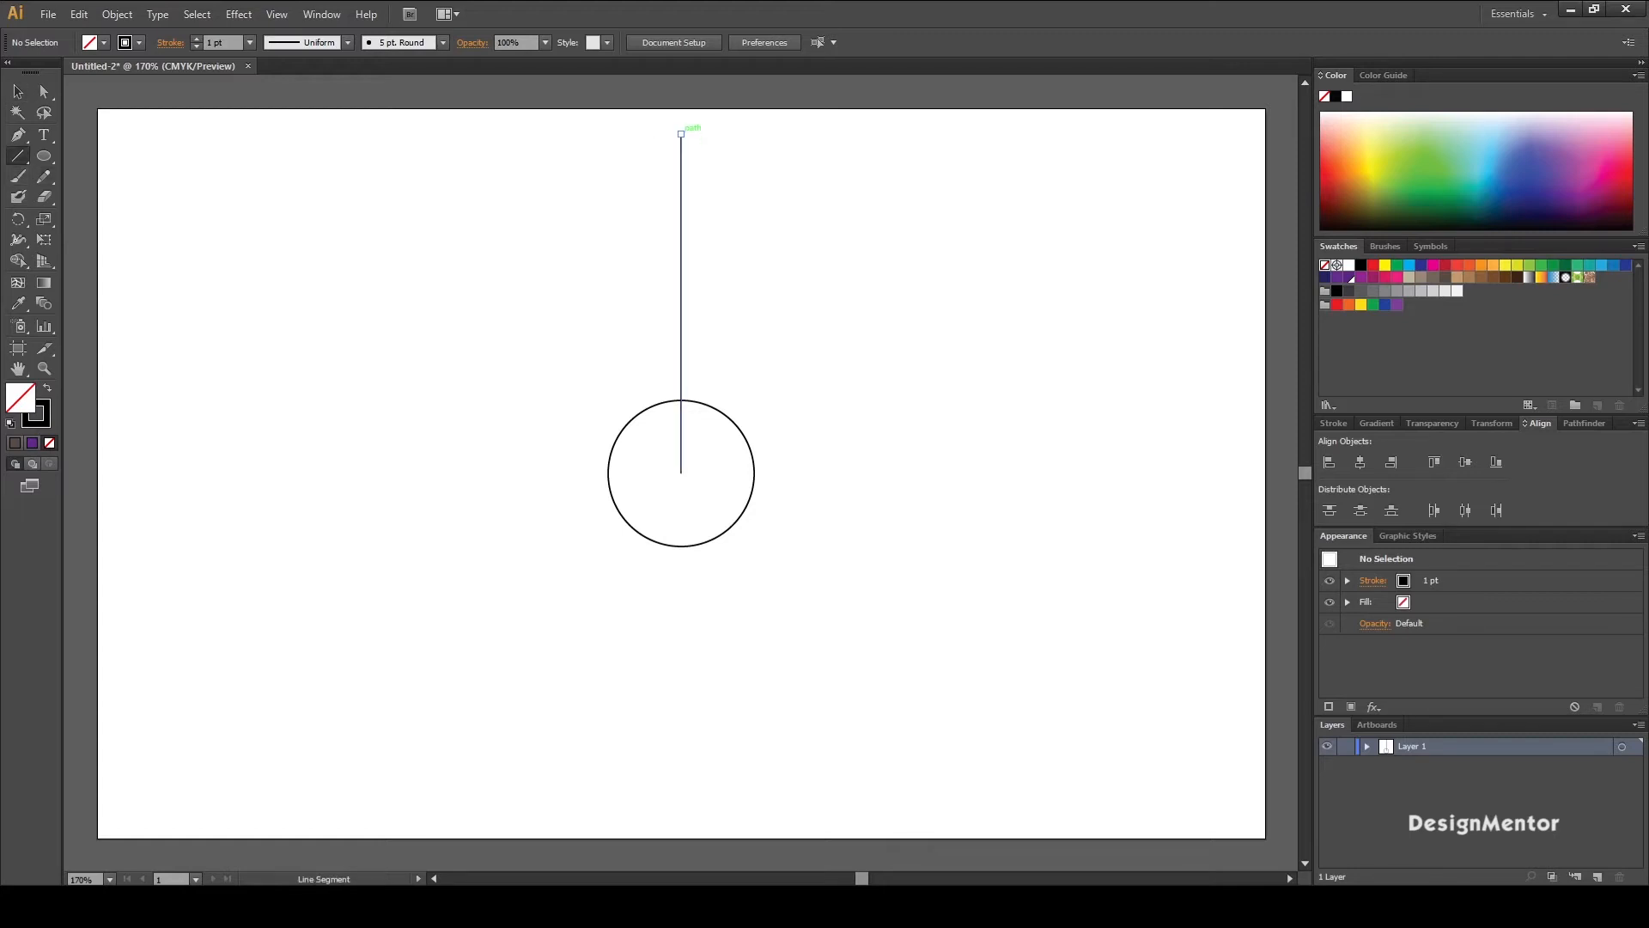
pyautogui.moveTo(681, 134); pyautogui.dragTo(625, 518)
pyautogui.press('v')
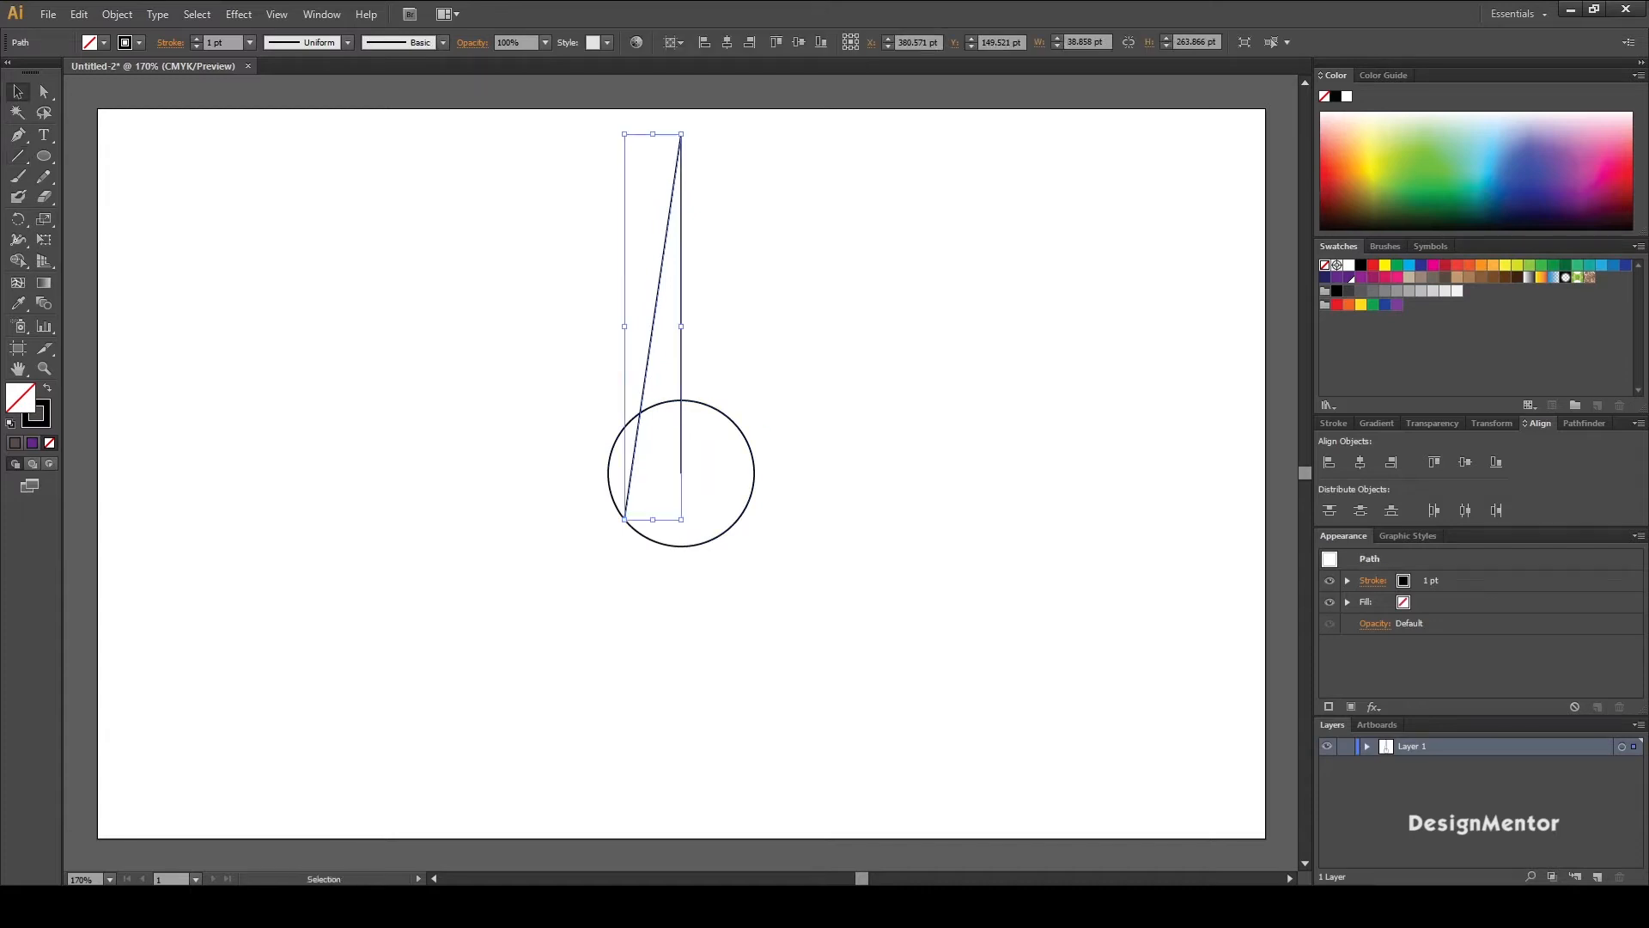
pyautogui.hotkey('ctrl', 'shift', 'a')
# Step: Draw the mirrored slanted line, about 267 pt long, from the same apex to the circle's lower-right edge
pyautogui.press('n')
pyautogui.press('\\')
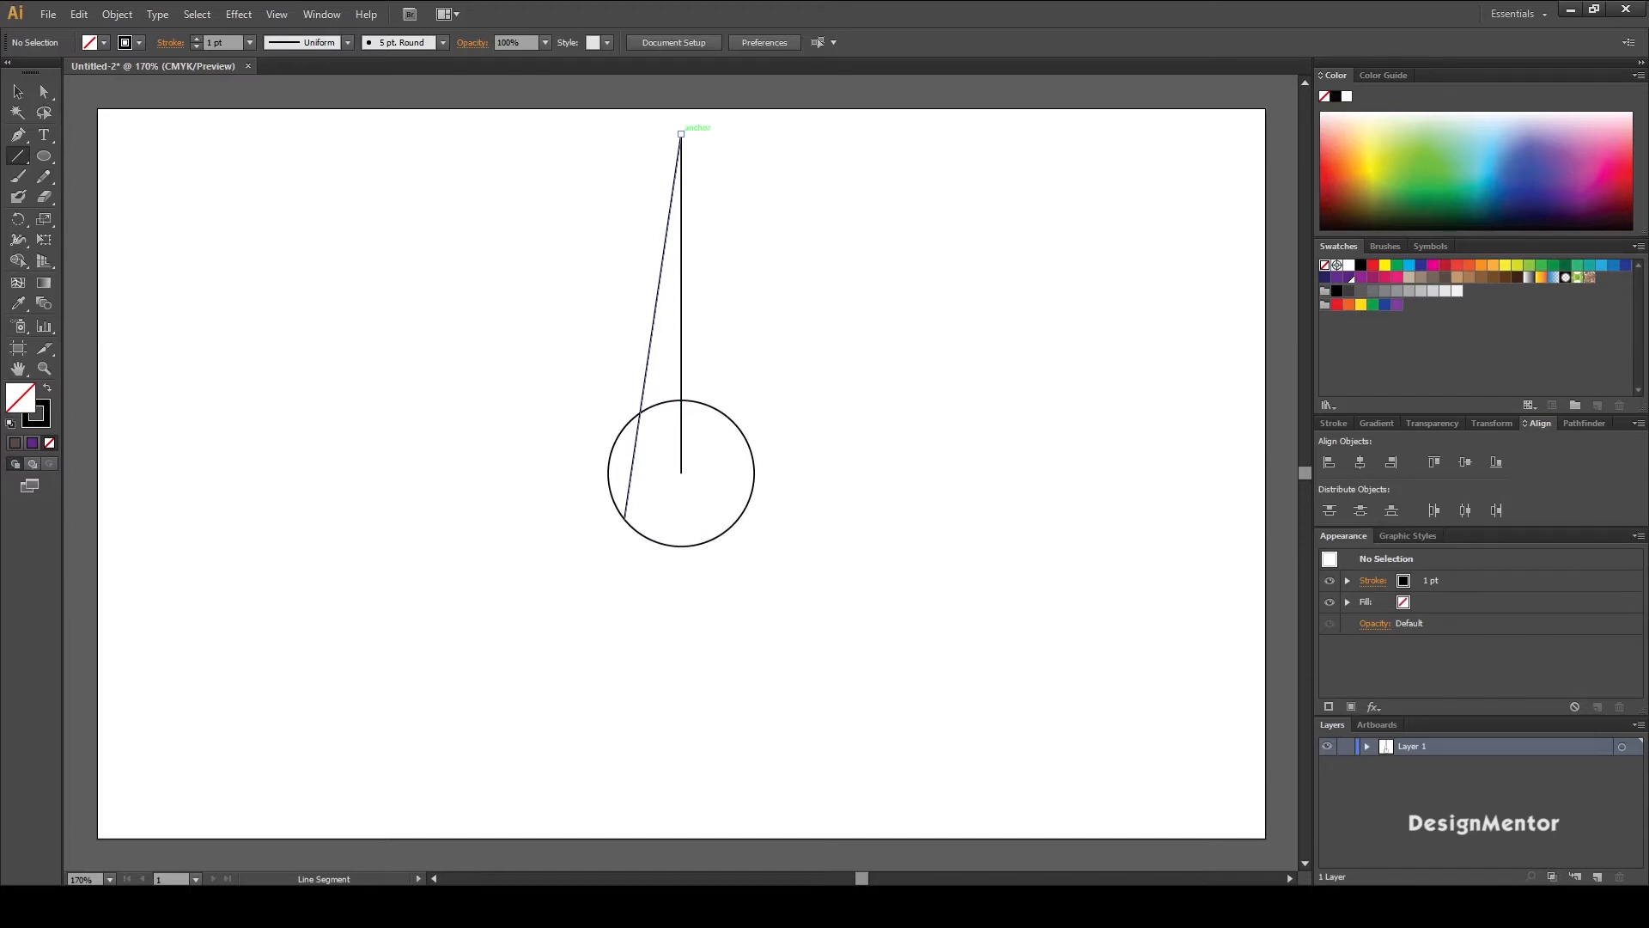
pyautogui.moveTo(681, 134); pyautogui.dragTo(739, 517)
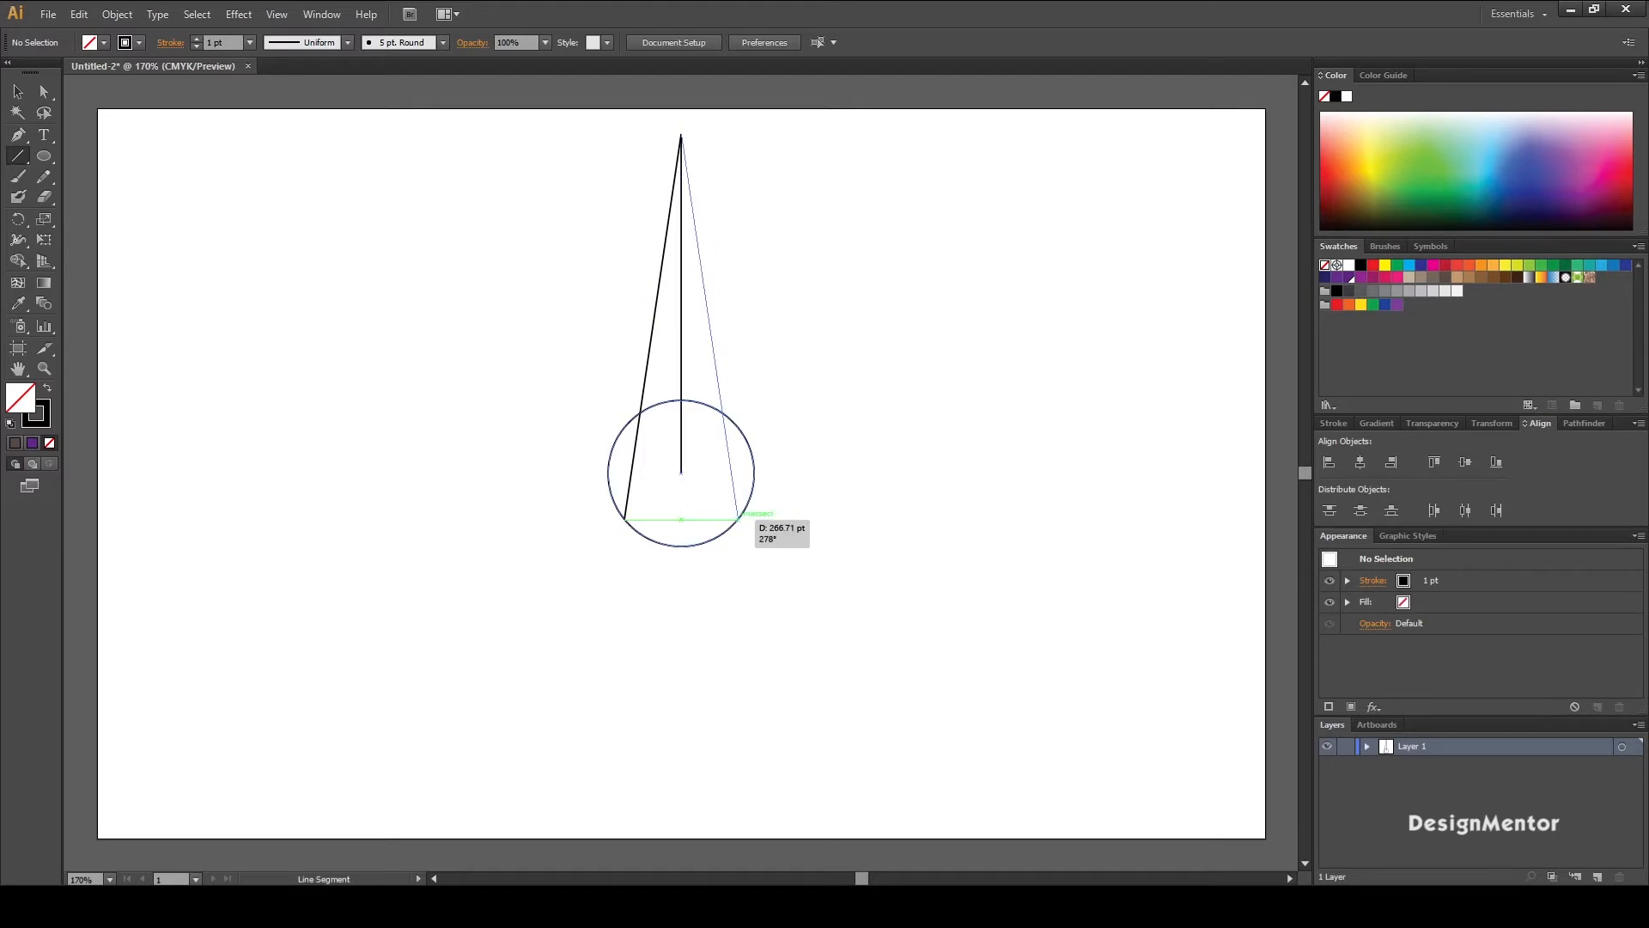
pyautogui.moveTo(739, 518); pyautogui.dragTo(739, 518)
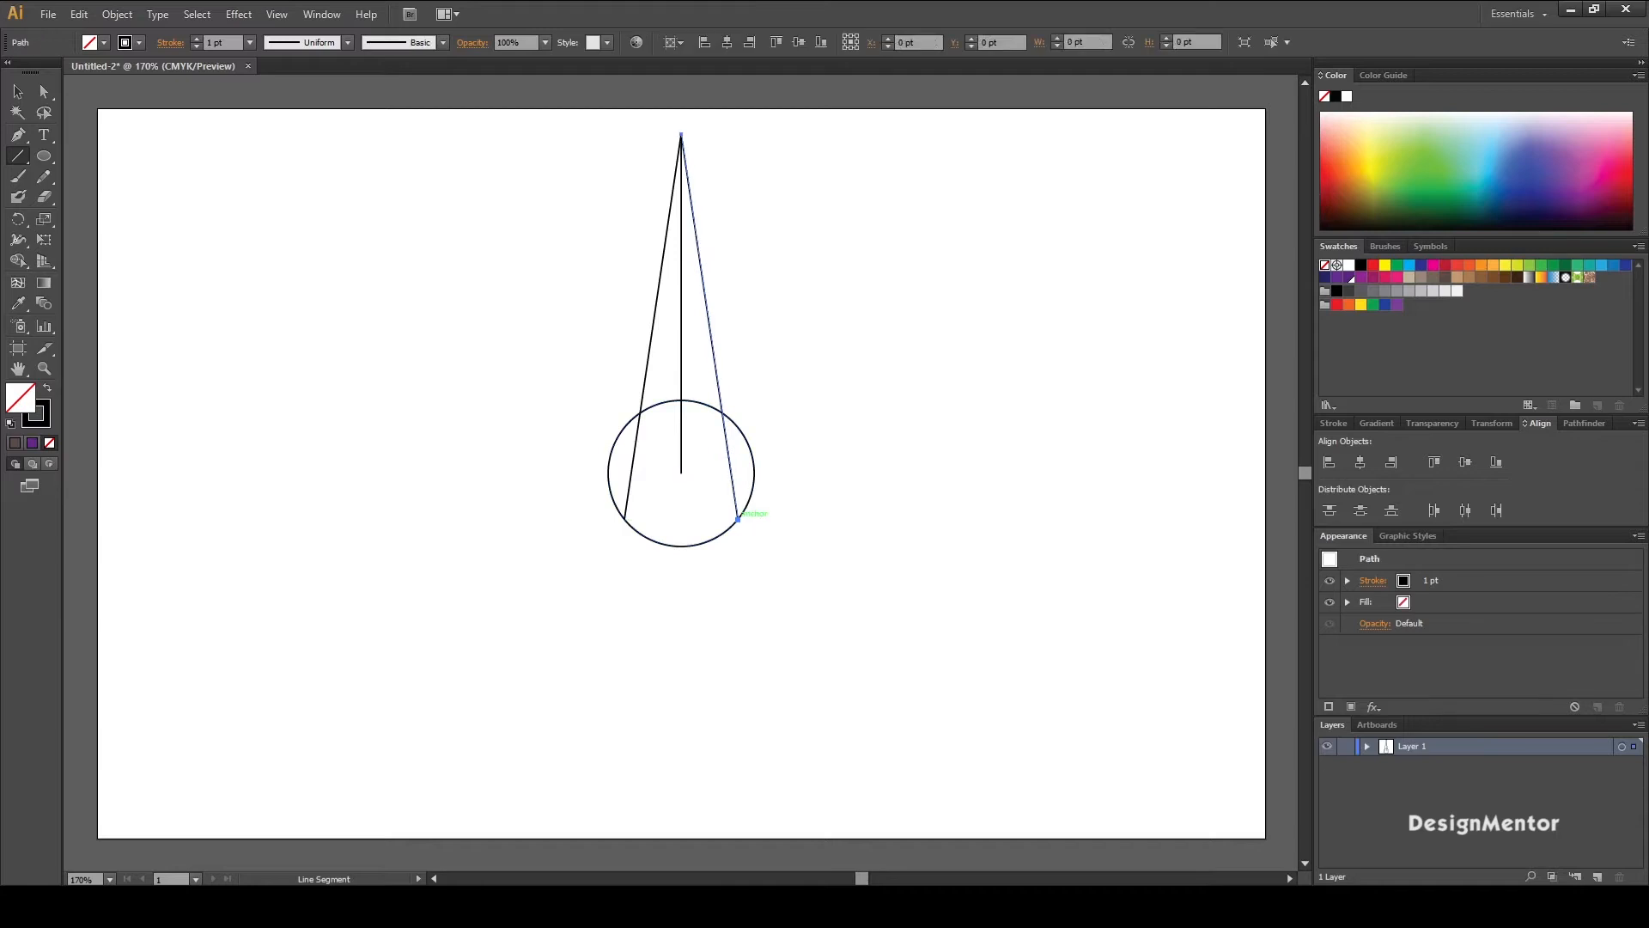
pyautogui.press('v')
pyautogui.hotkey('ctrl', 'shift', 'a')
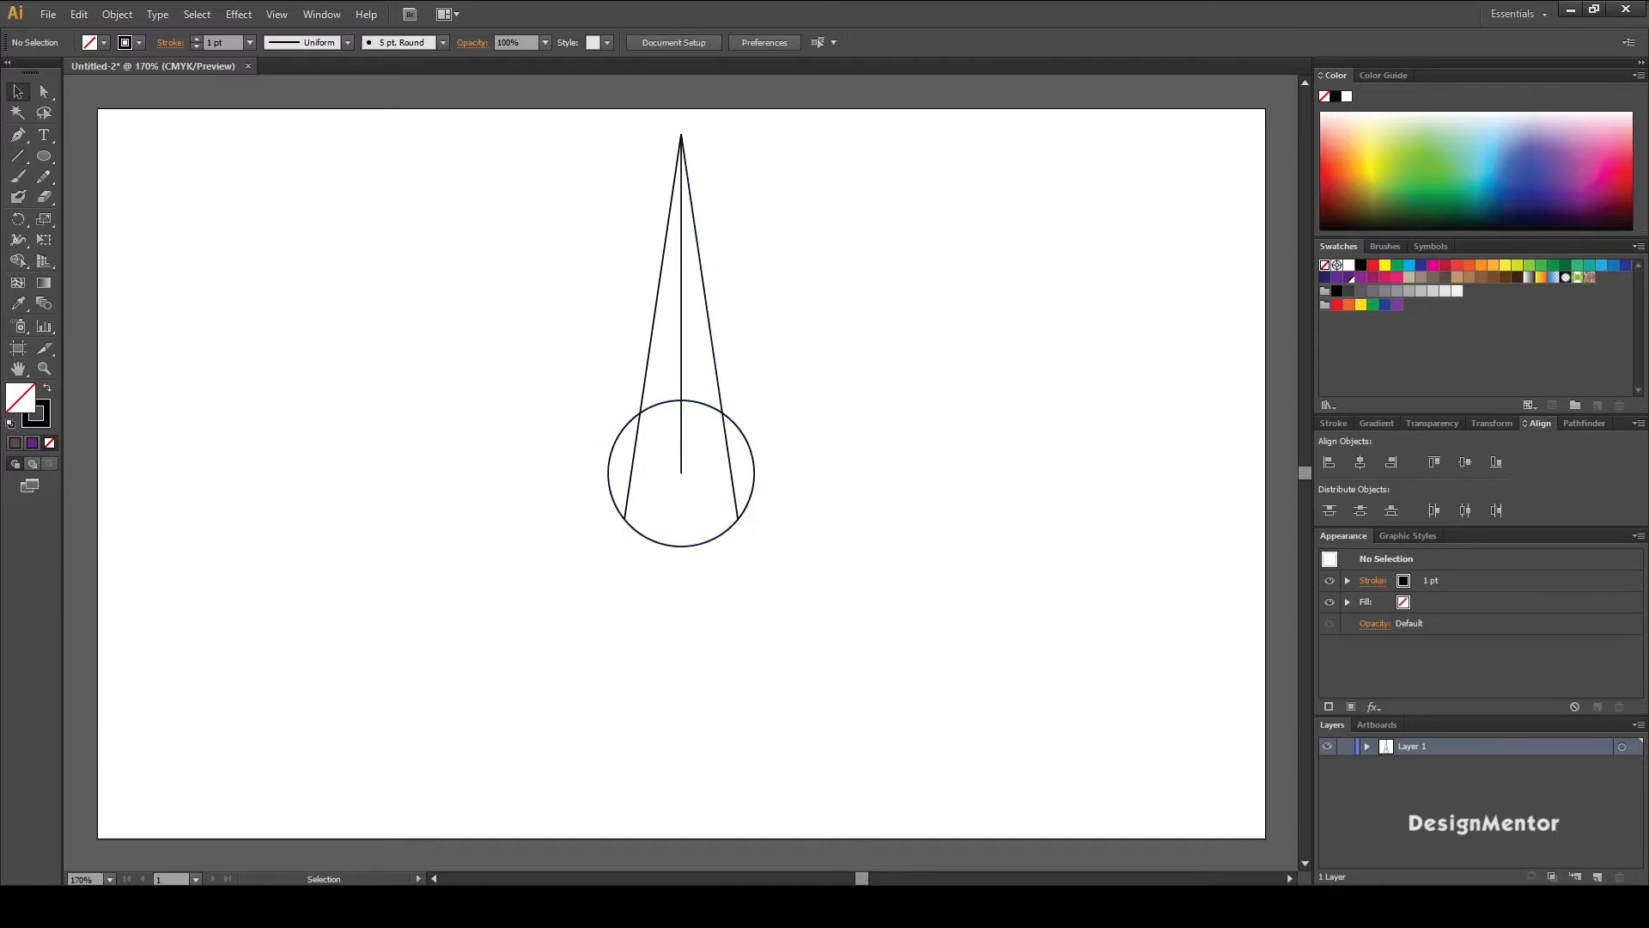
# Step: Merge all regions inside the circle with Shape Builder and delete the merged area, leaving the pointed spike with a curved base
pyautogui.moveTo(543, 395); pyautogui.dragTo(799, 474)
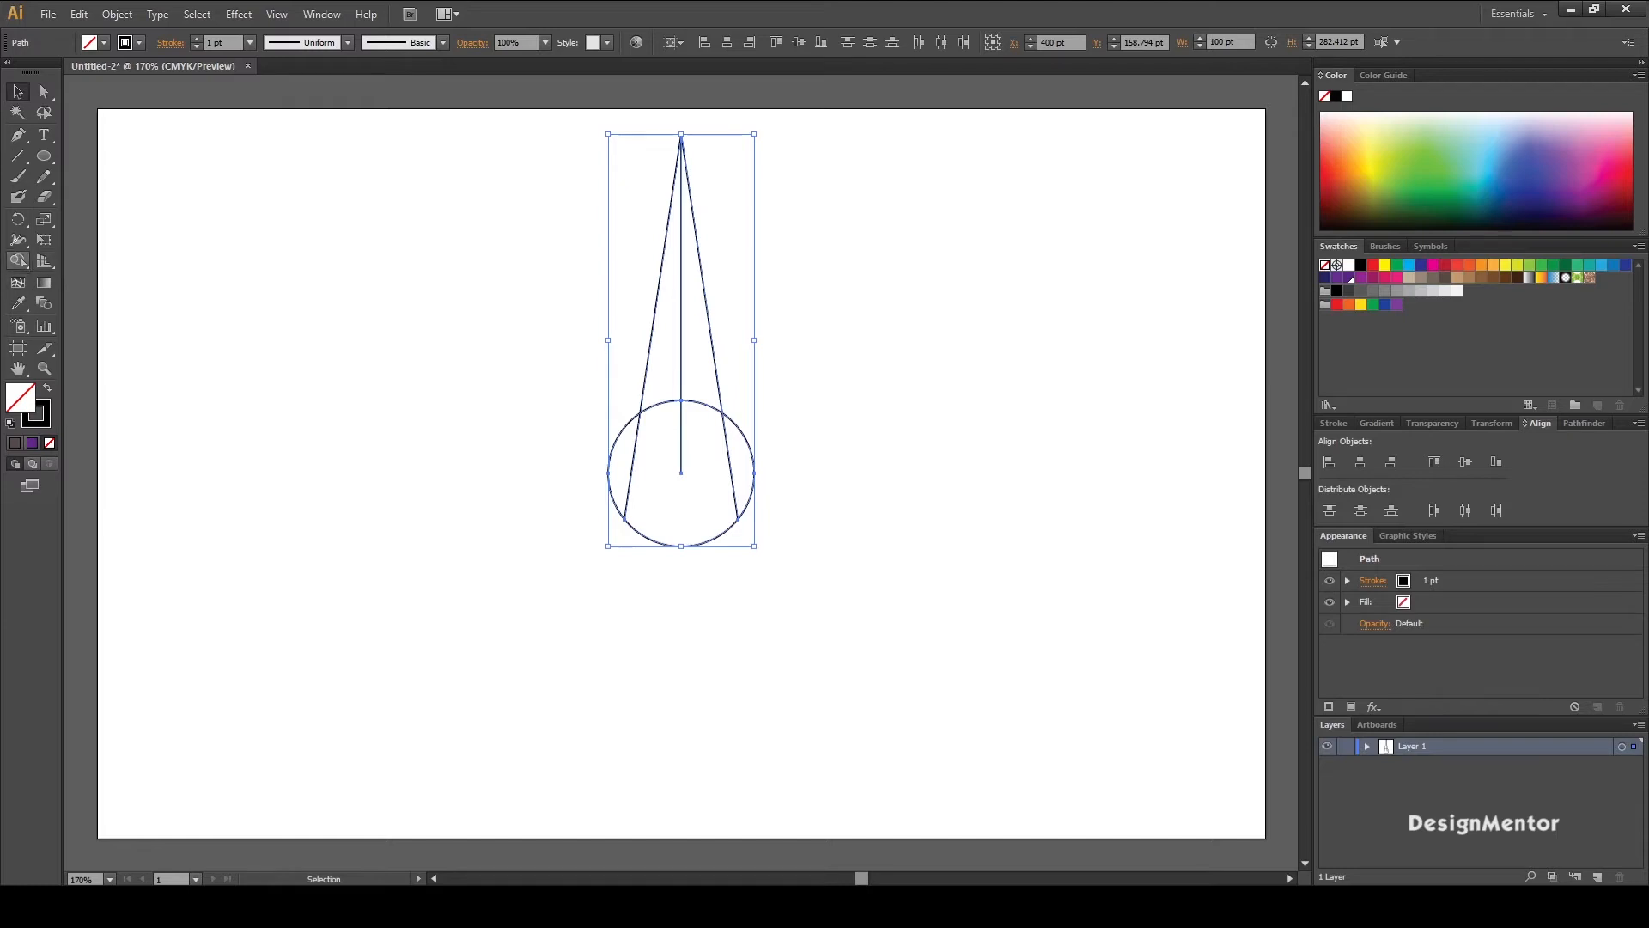
pyautogui.click(18, 261)
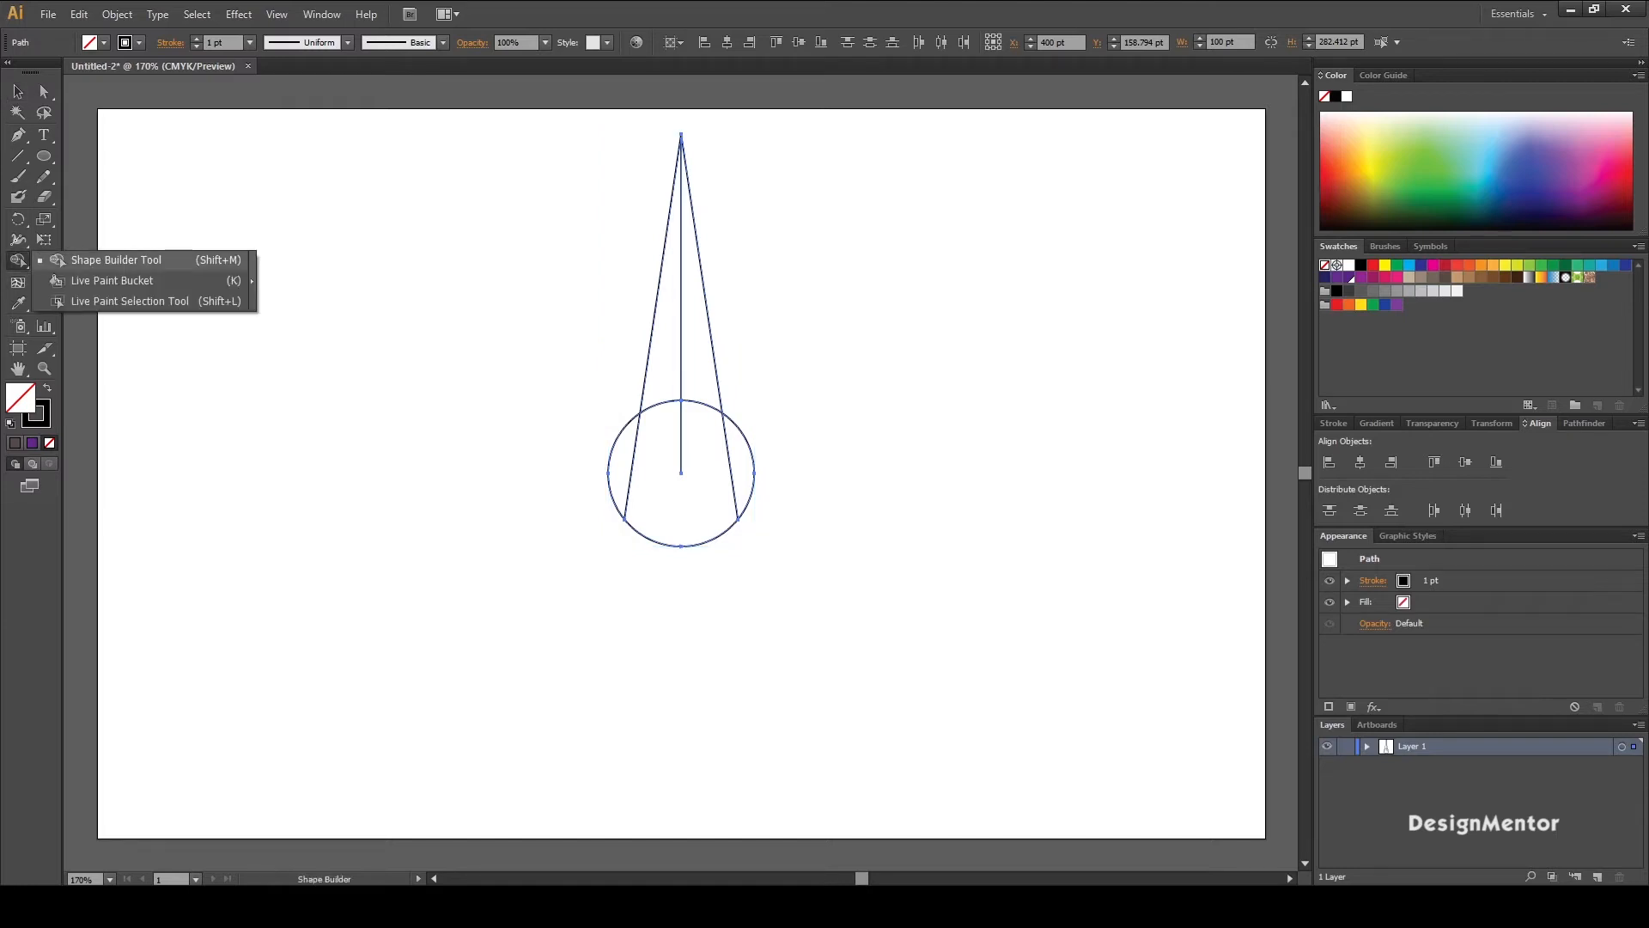
pyautogui.click(116, 259)
pyautogui.hotkey('ctrl', 'a')
pyautogui.click(700, 369)
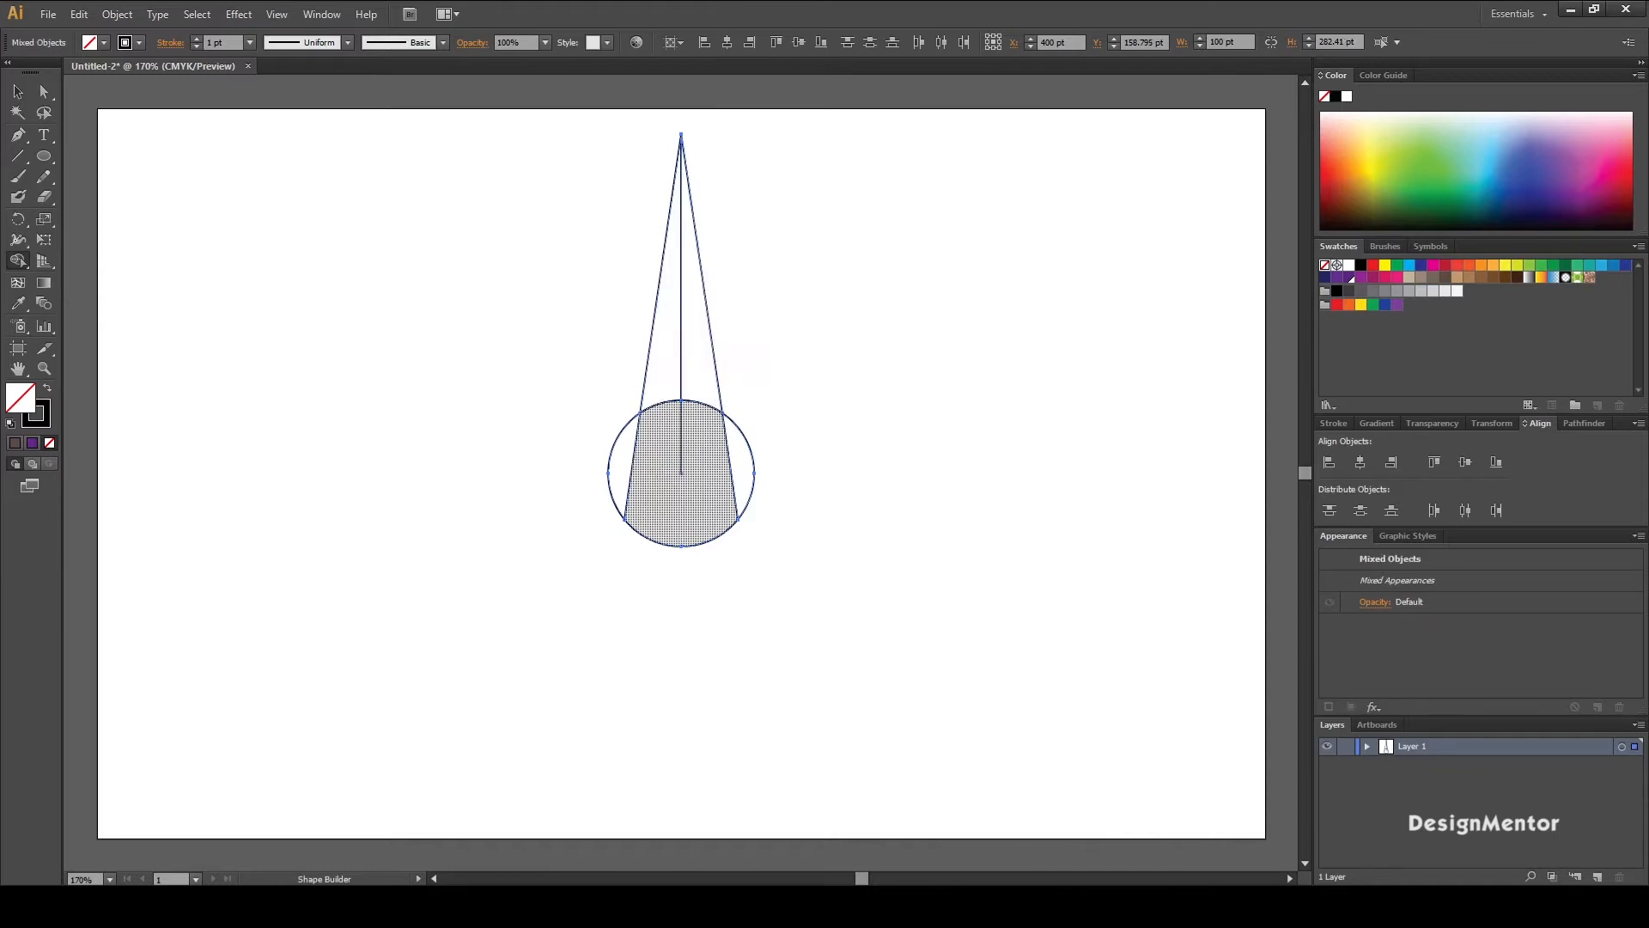
pyautogui.moveTo(624, 461); pyautogui.dragTo(739, 466)
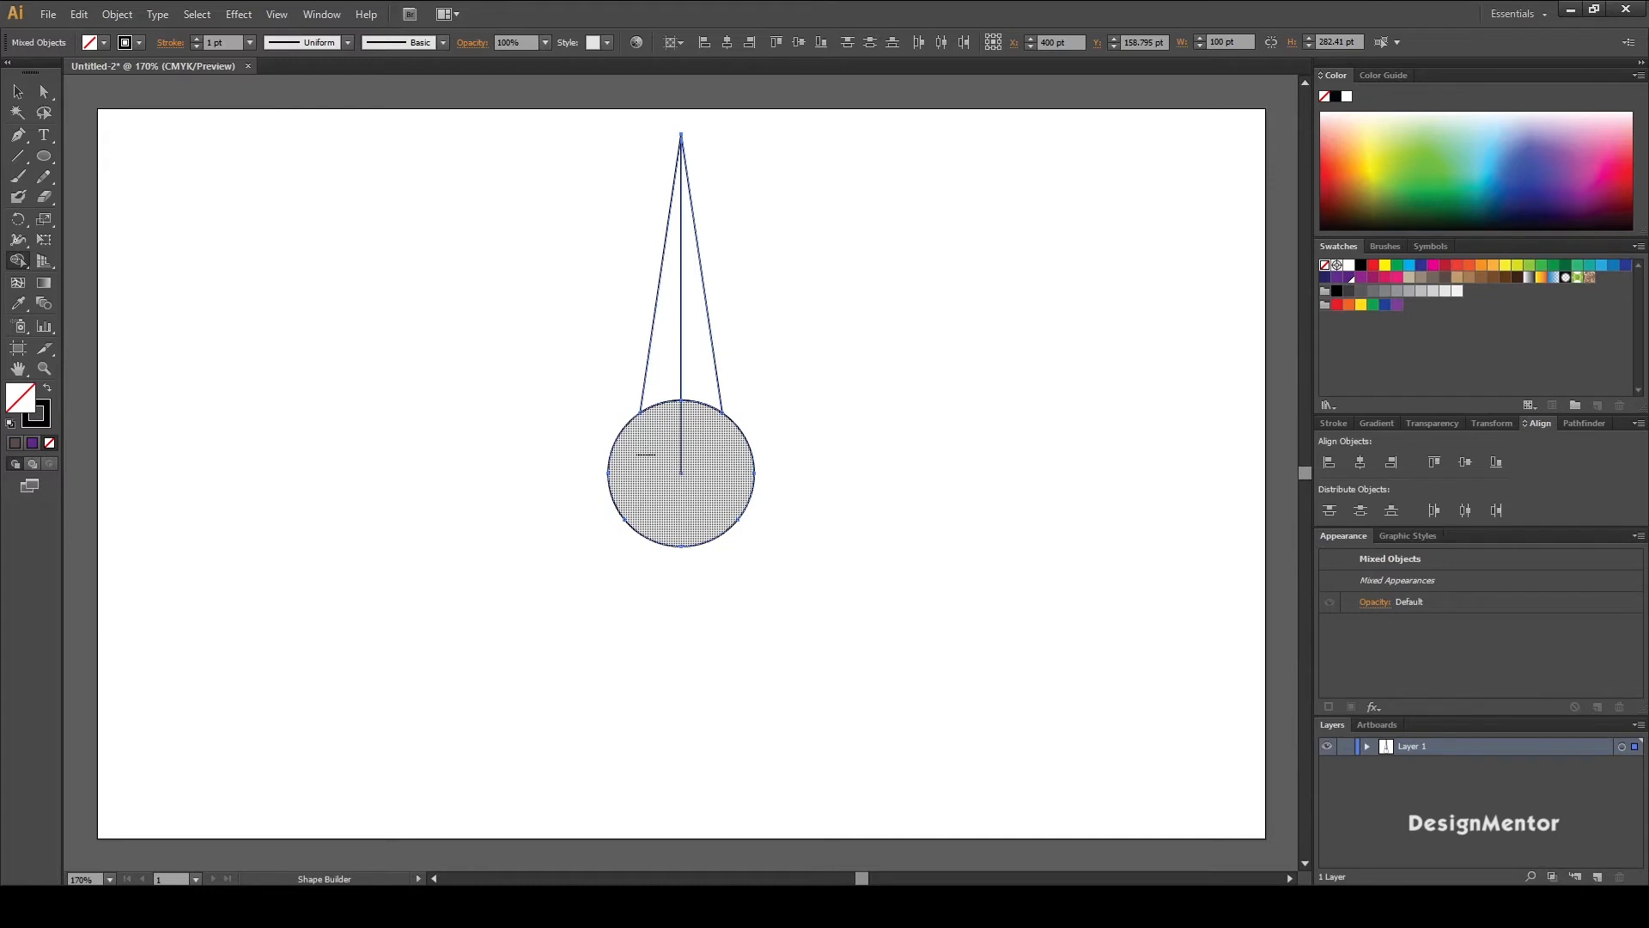
pyautogui.keyDown('alt'); pyautogui.click(646, 453); pyautogui.keyUp('alt')
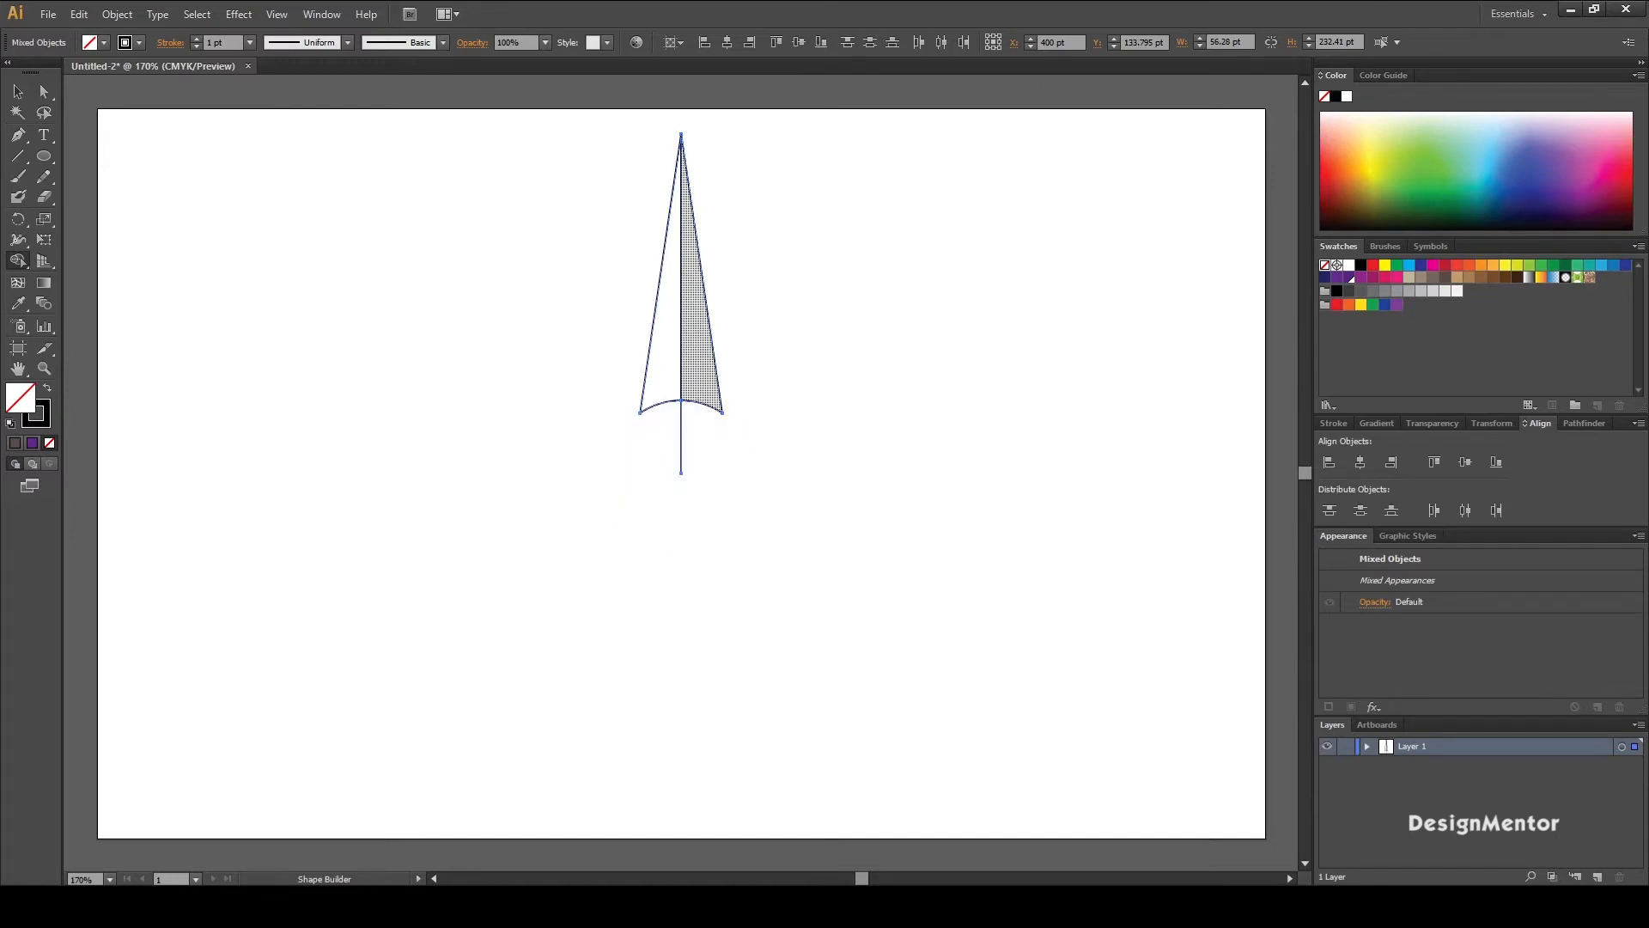
pyautogui.press('v')
pyautogui.hotkey('ctrl', 'shift', 'a')
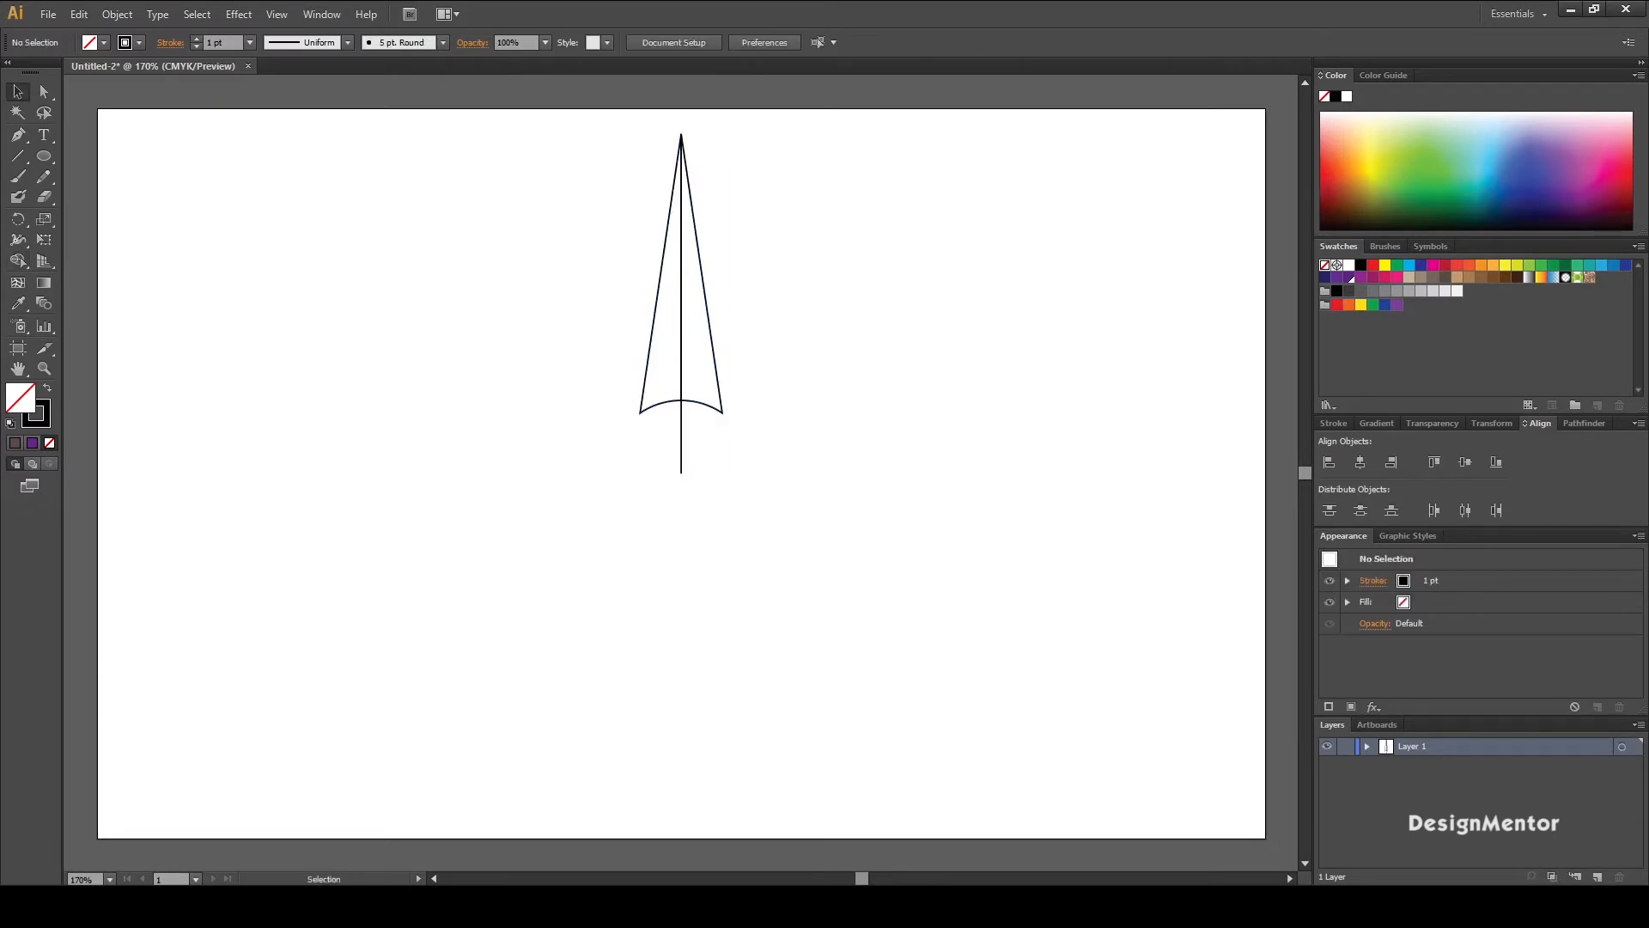
# Step: Fill the spike's left half light orange and its right half yellow with Live Paint
pyautogui.moveTo(528, 235); pyautogui.dragTo(784, 410)
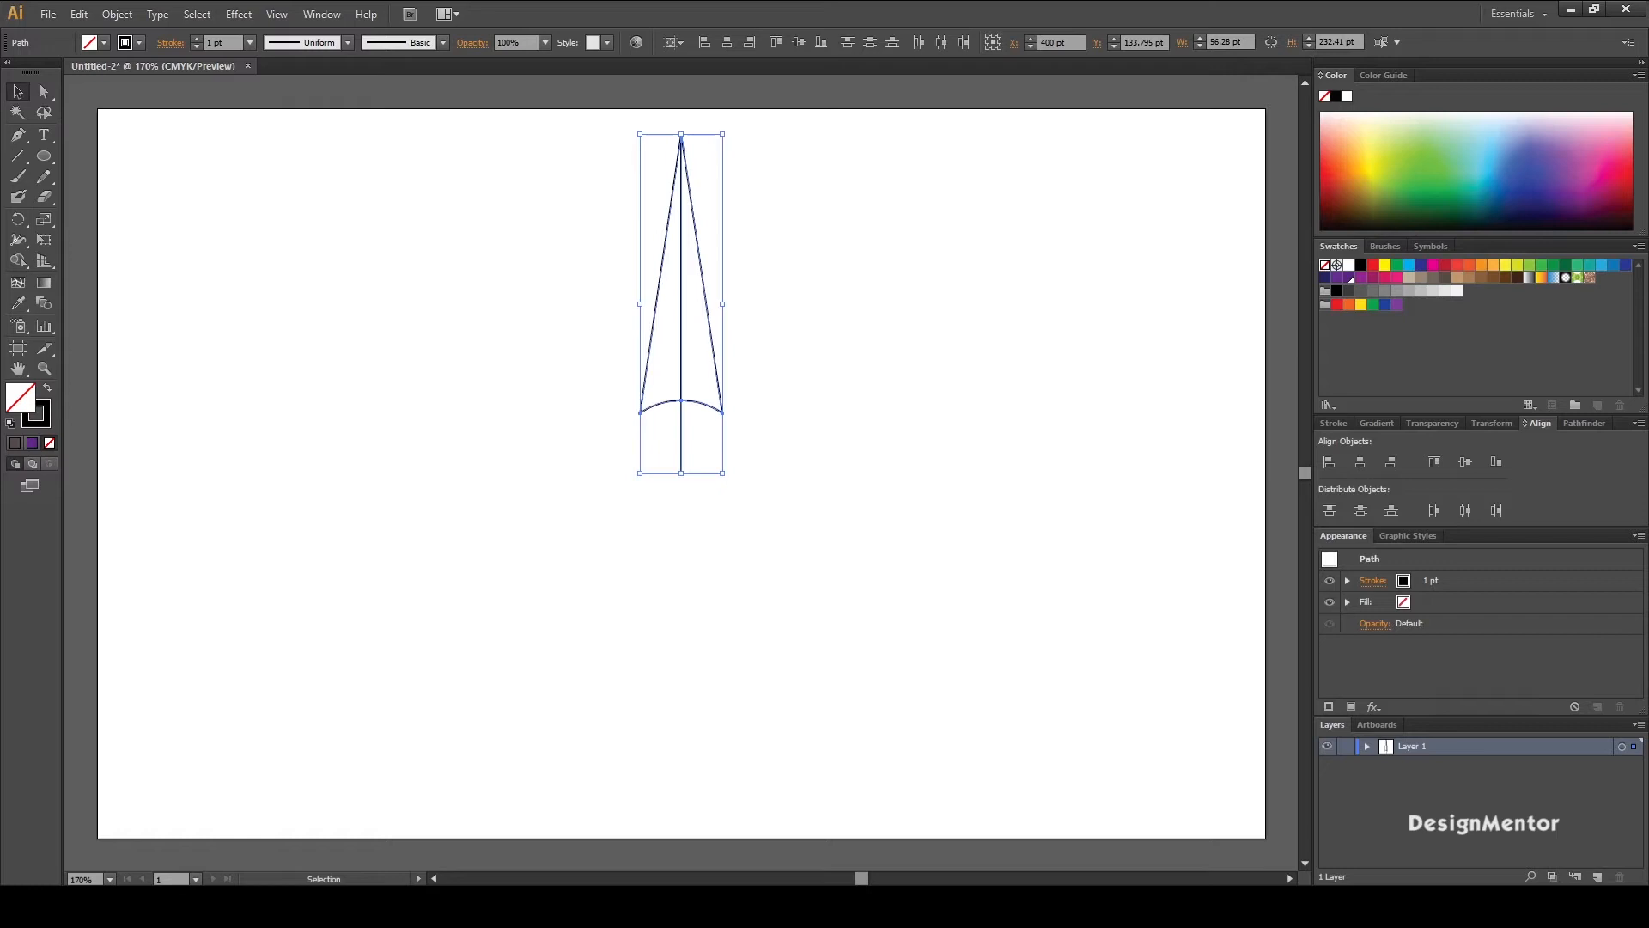
pyautogui.click(18, 260)
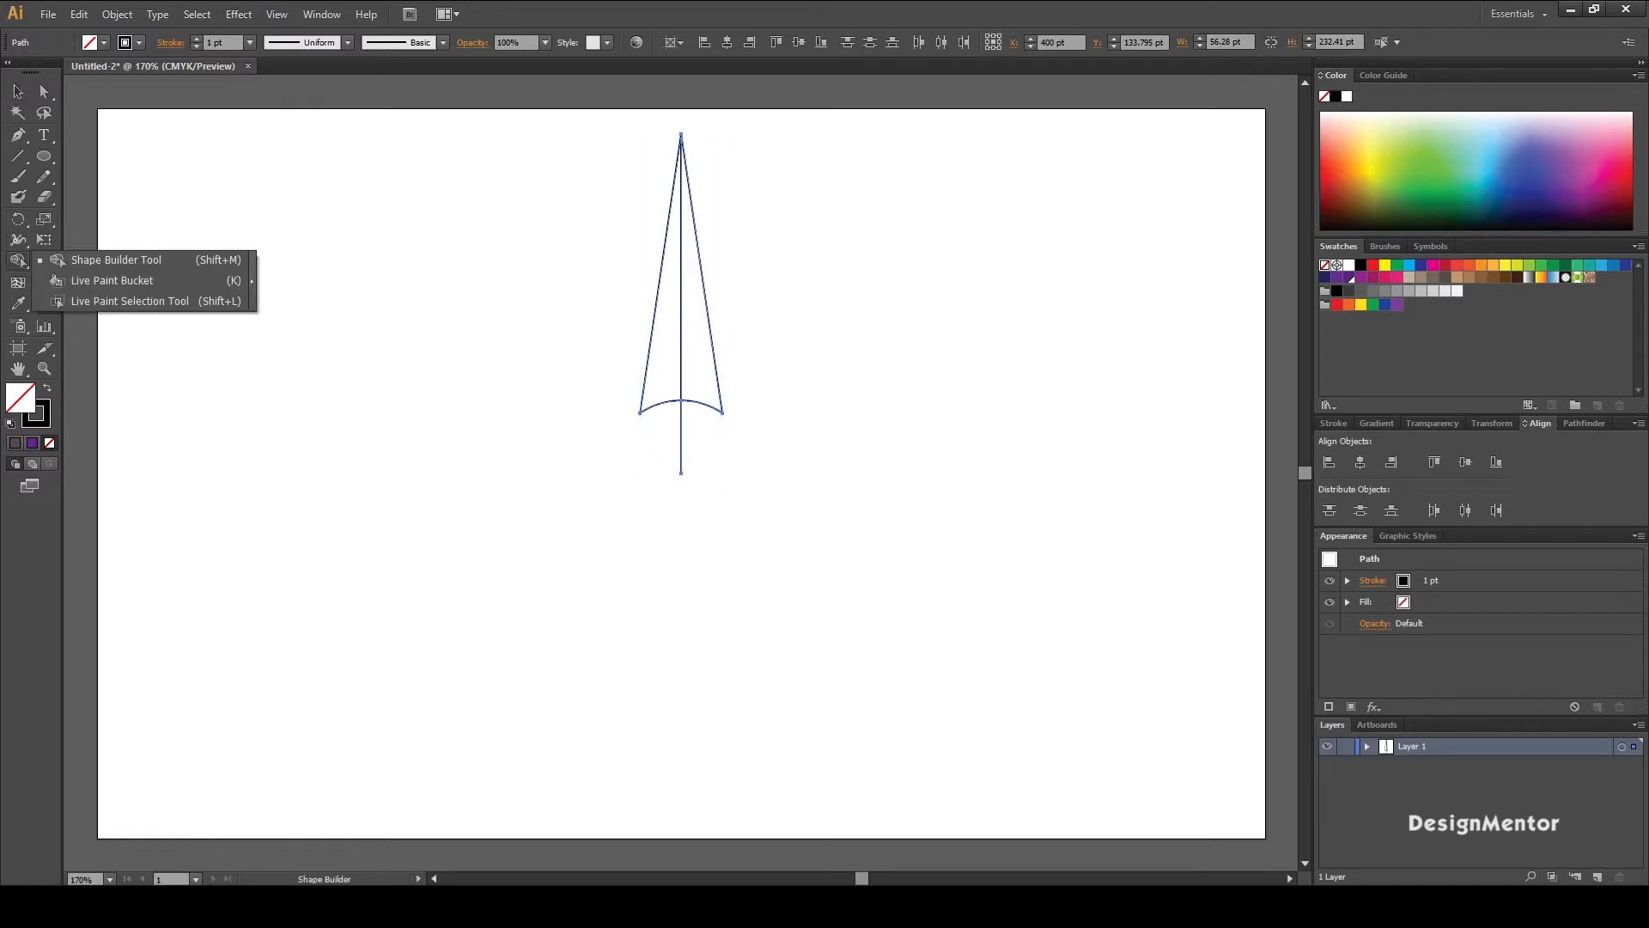
pyautogui.click(112, 280)
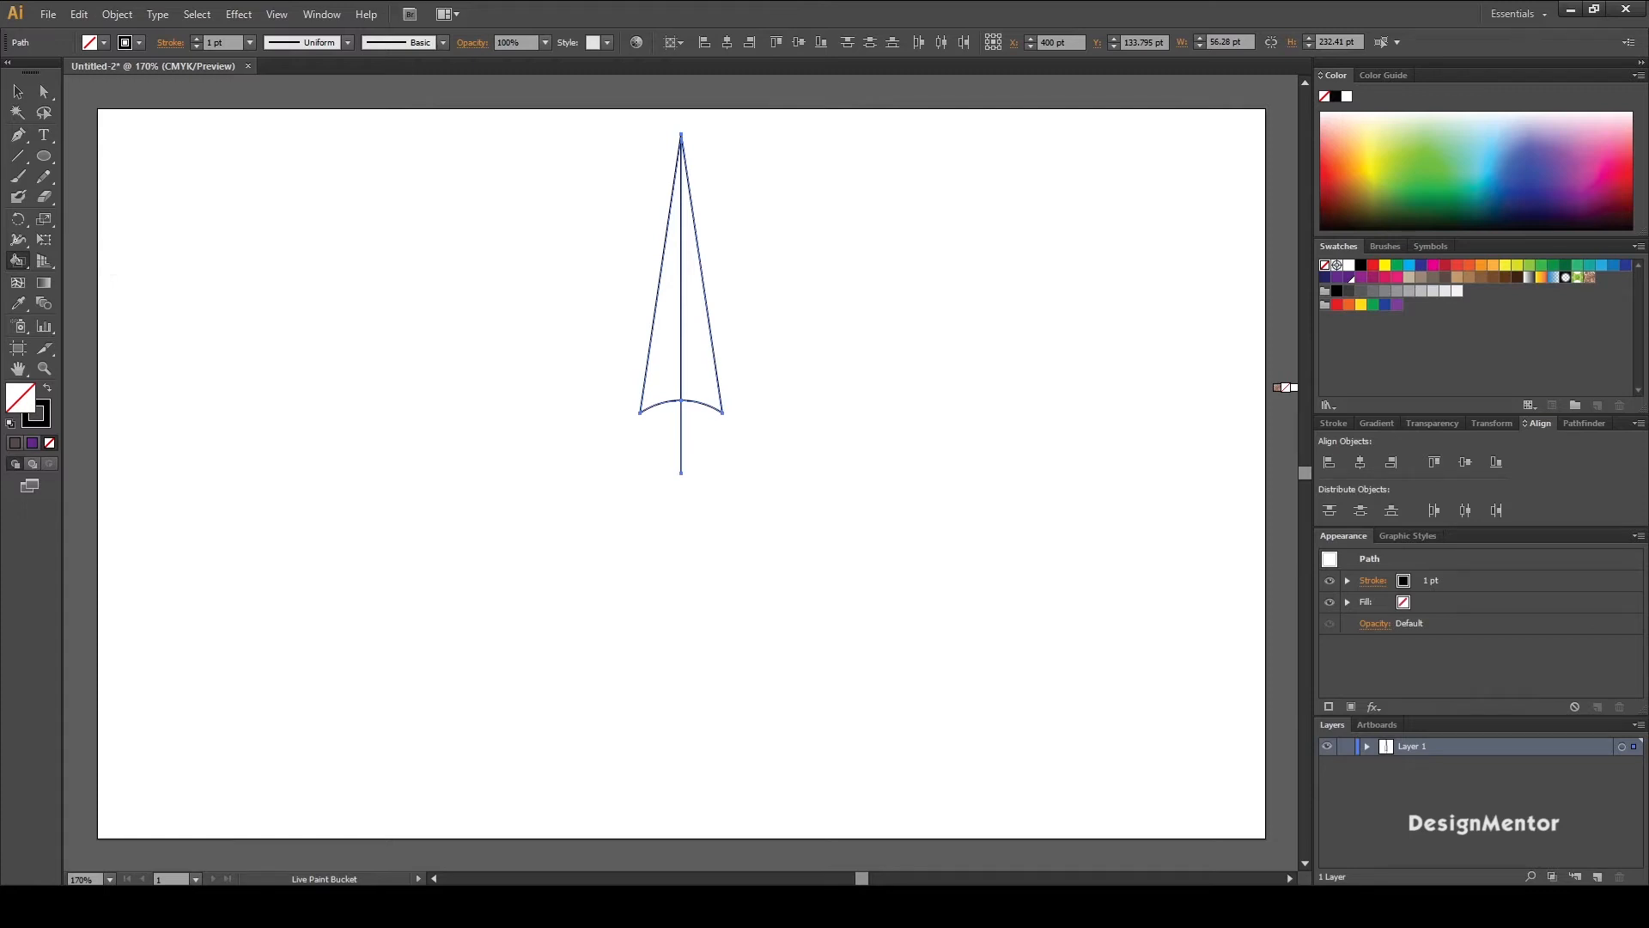
pyautogui.click(1493, 265)
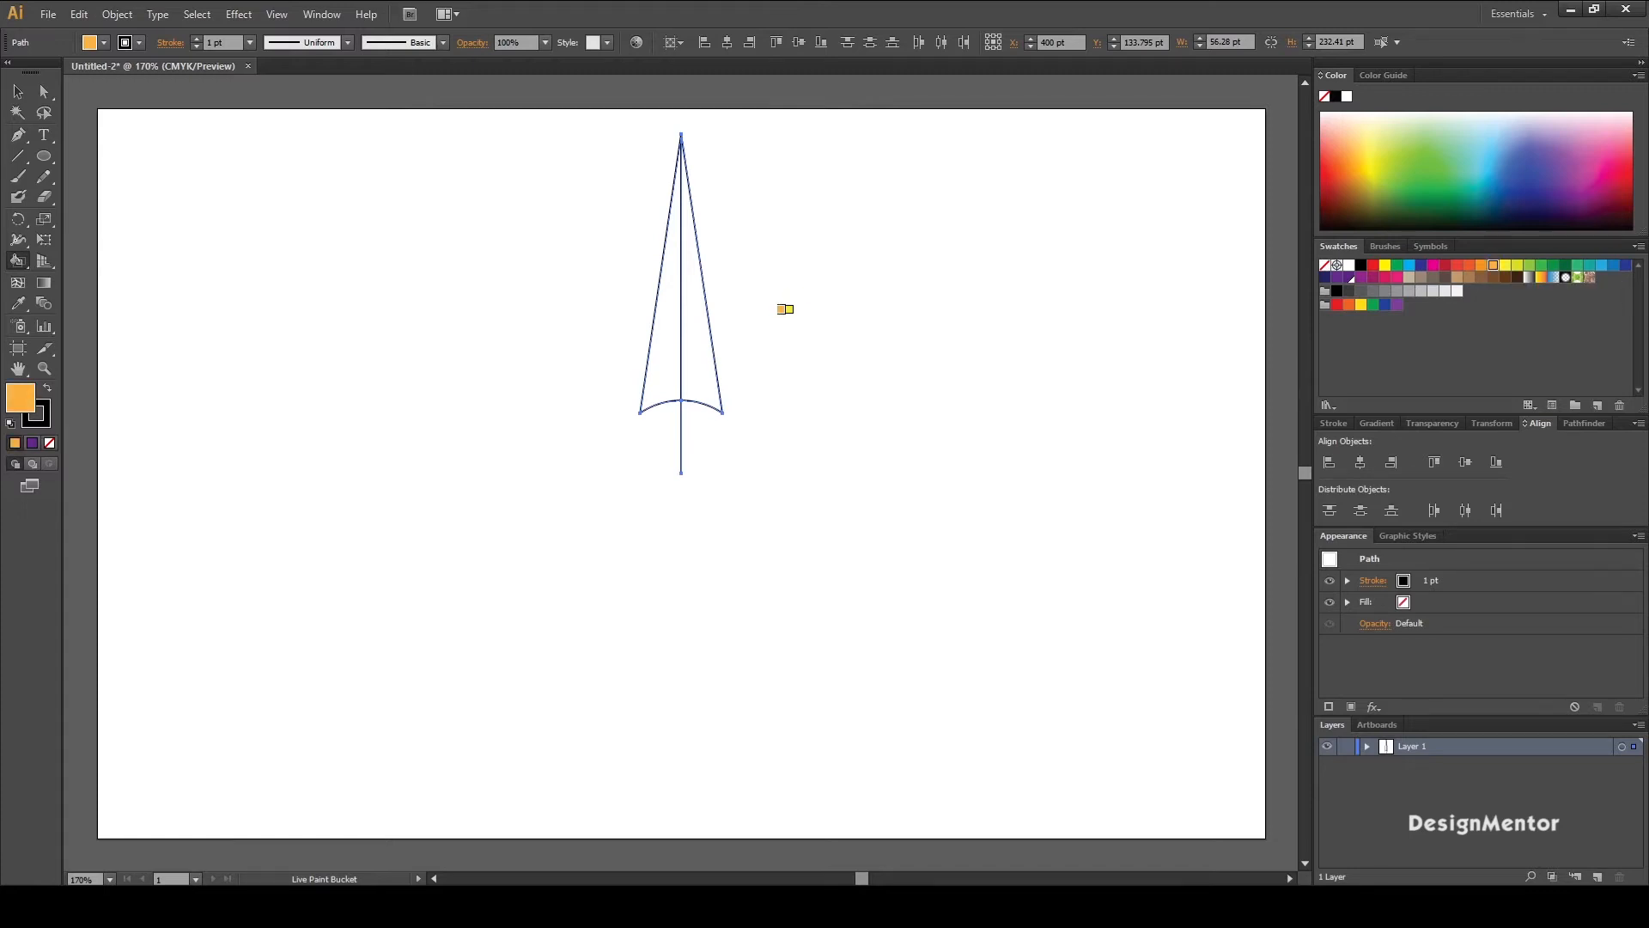
pyautogui.click(661, 350)
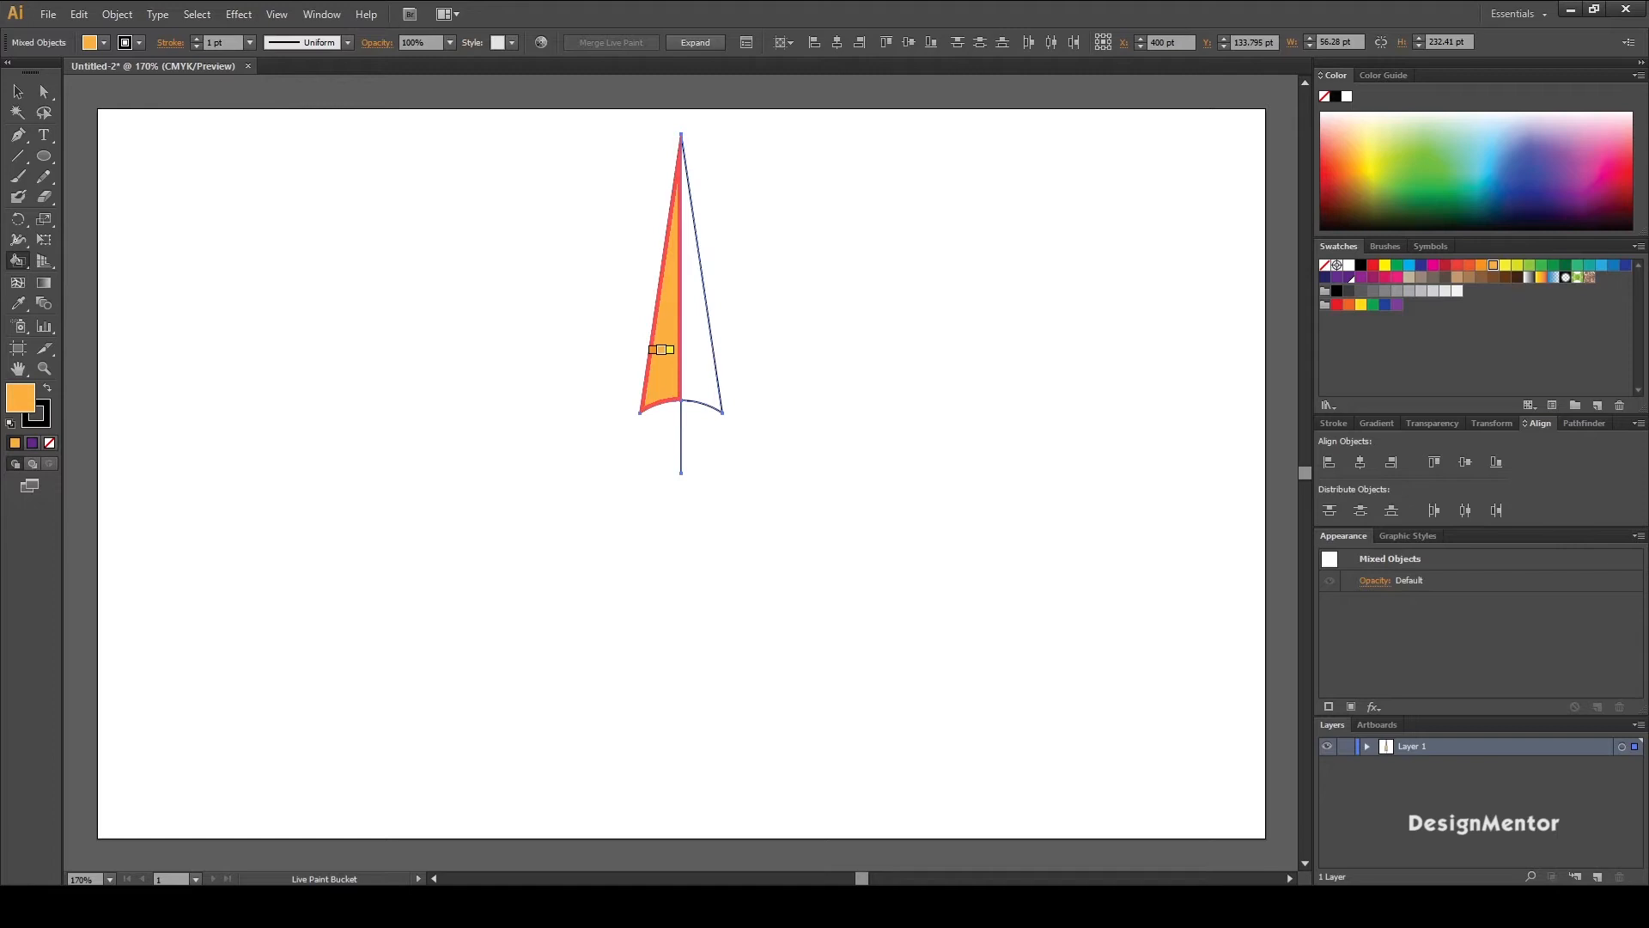
pyautogui.press('Right')
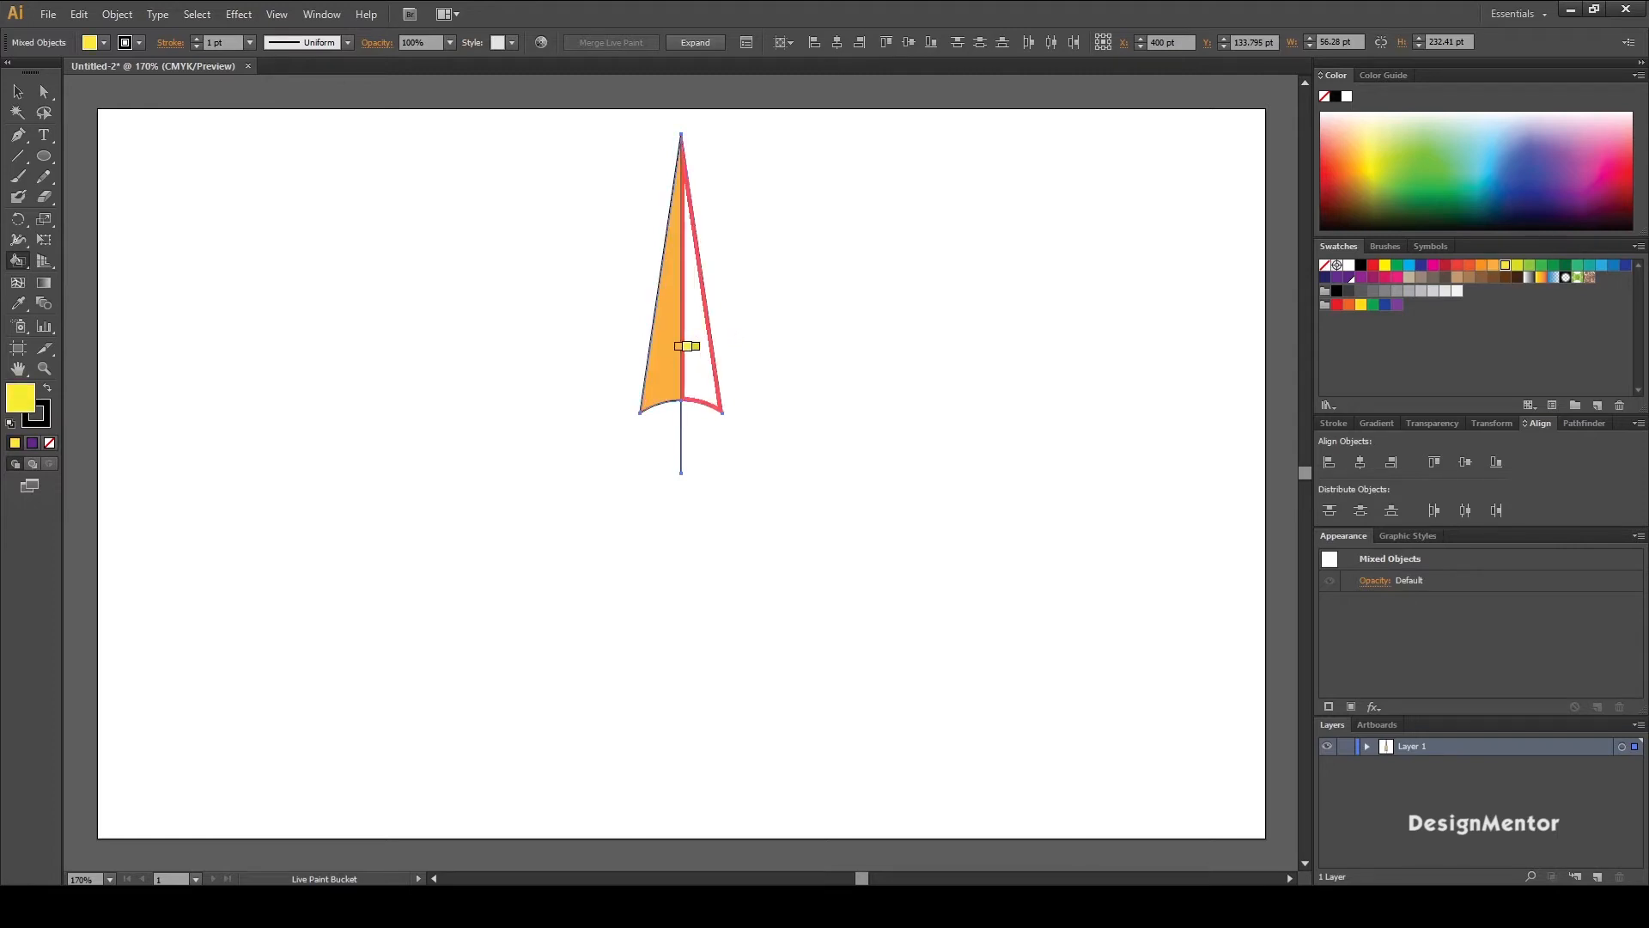
pyautogui.click(687, 346)
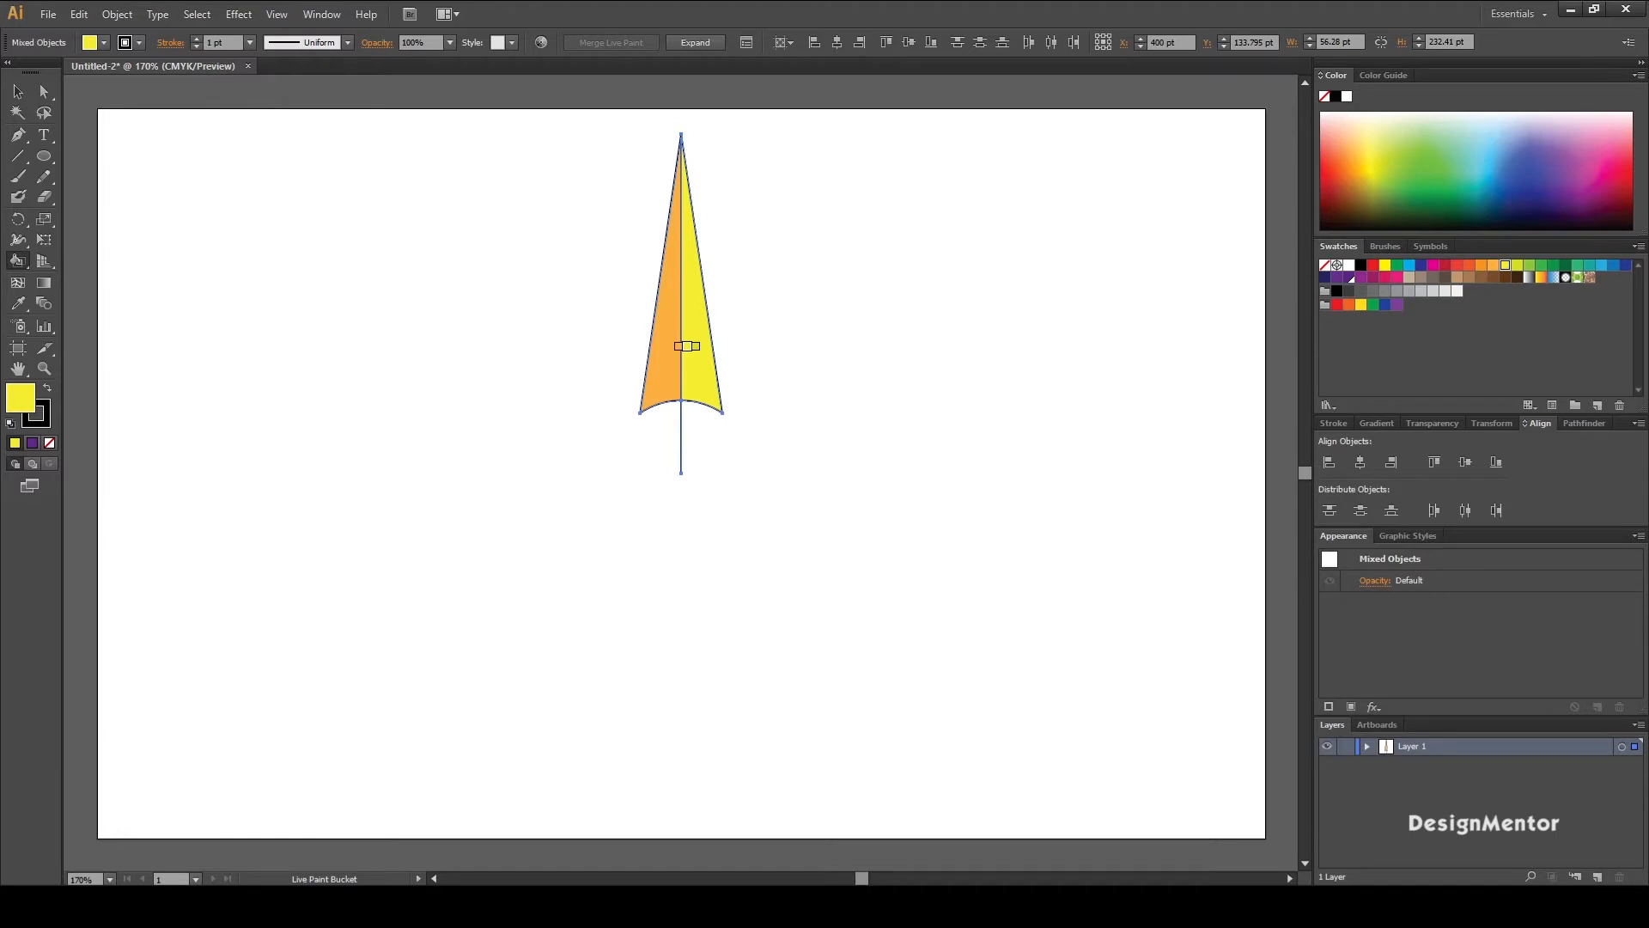
# Step: Repaint the spike's left half with the next darker orange swatch
pyautogui.click(646, 364)
pyautogui.press('Left')
pyautogui.click(658, 313)
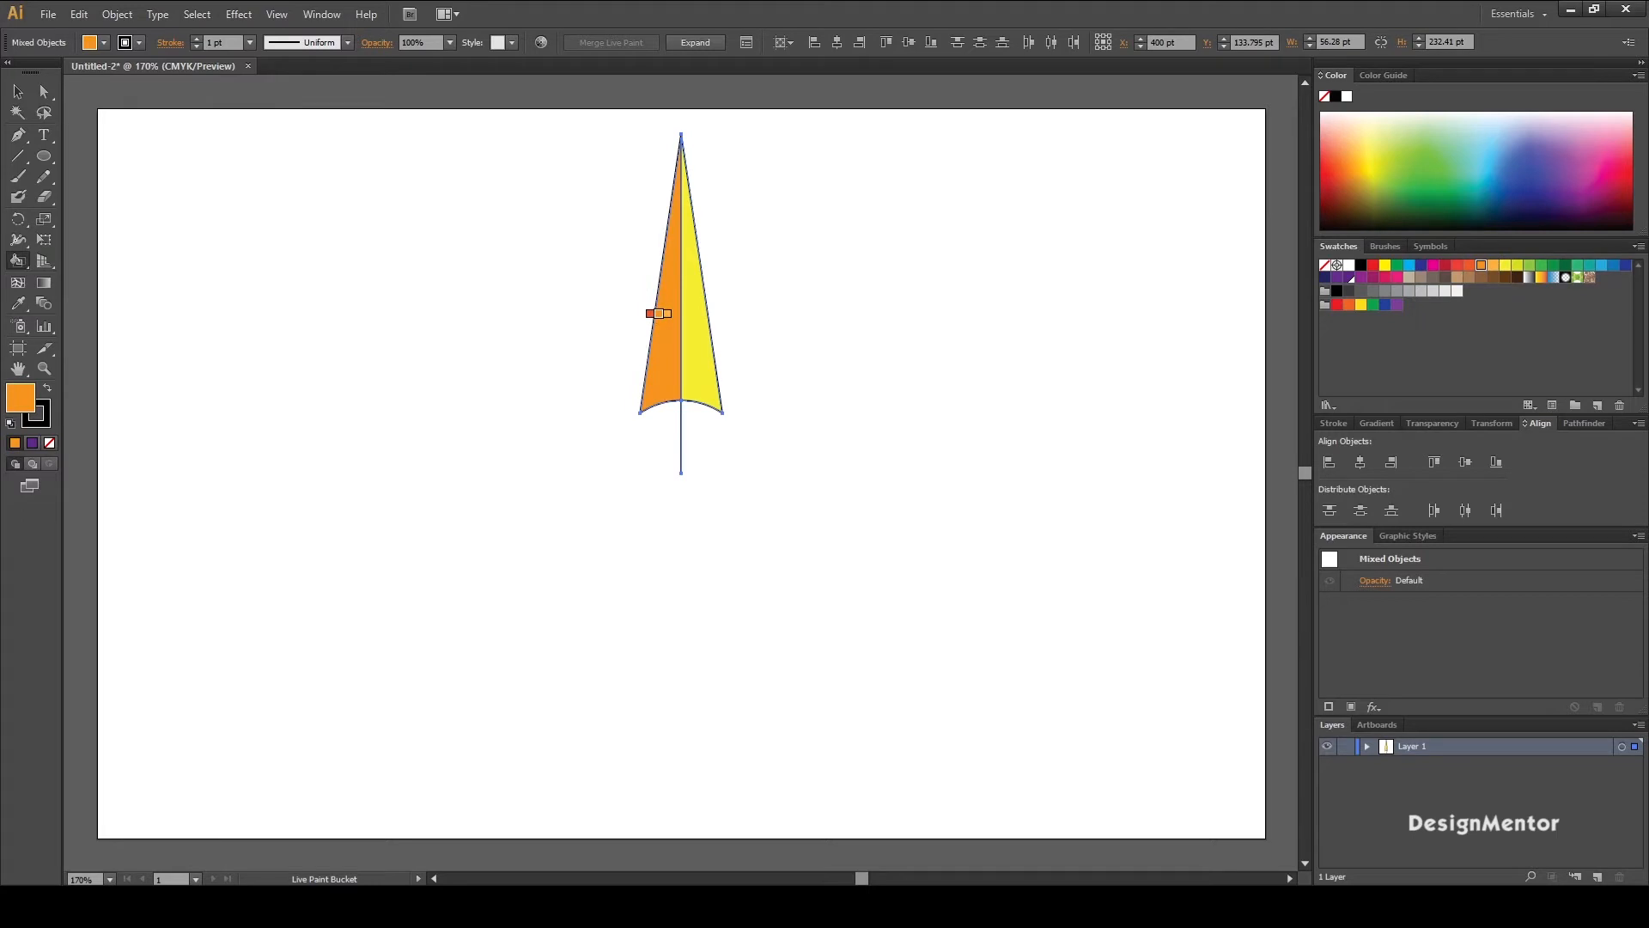
pyautogui.press('v')
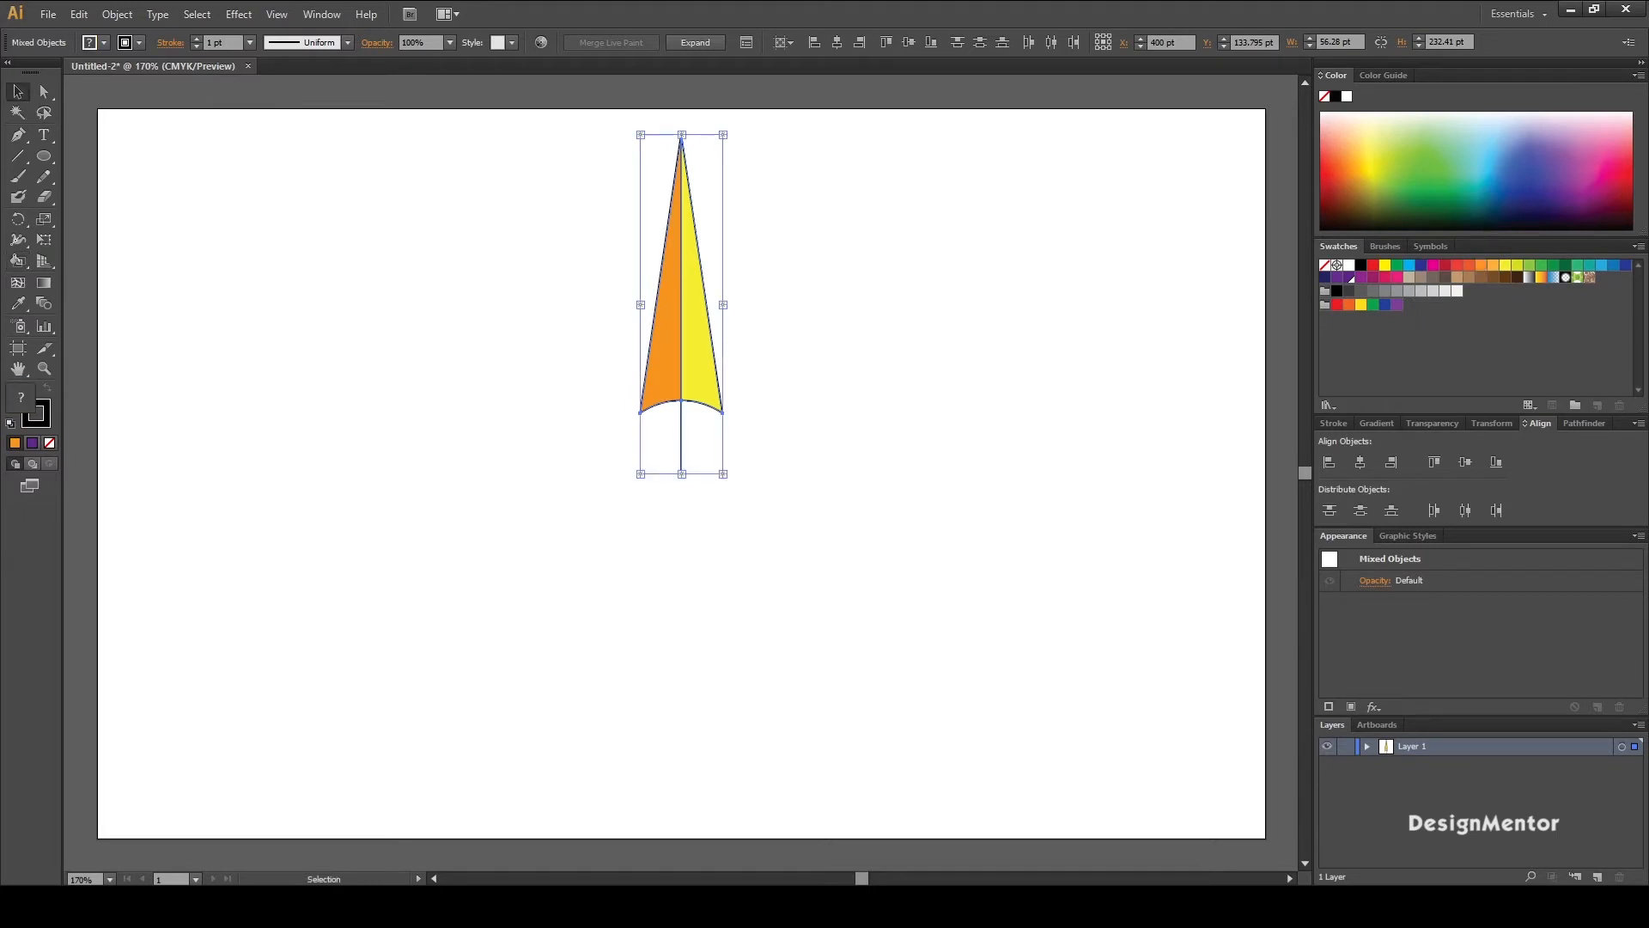
# Step: Remove the stroke from the whole Live Paint spike
pyautogui.click(754, 364)
pyautogui.hotkey('ctrl', 'a')
pyautogui.click(221, 42)
pyautogui.write('0')
pyautogui.press('Return')
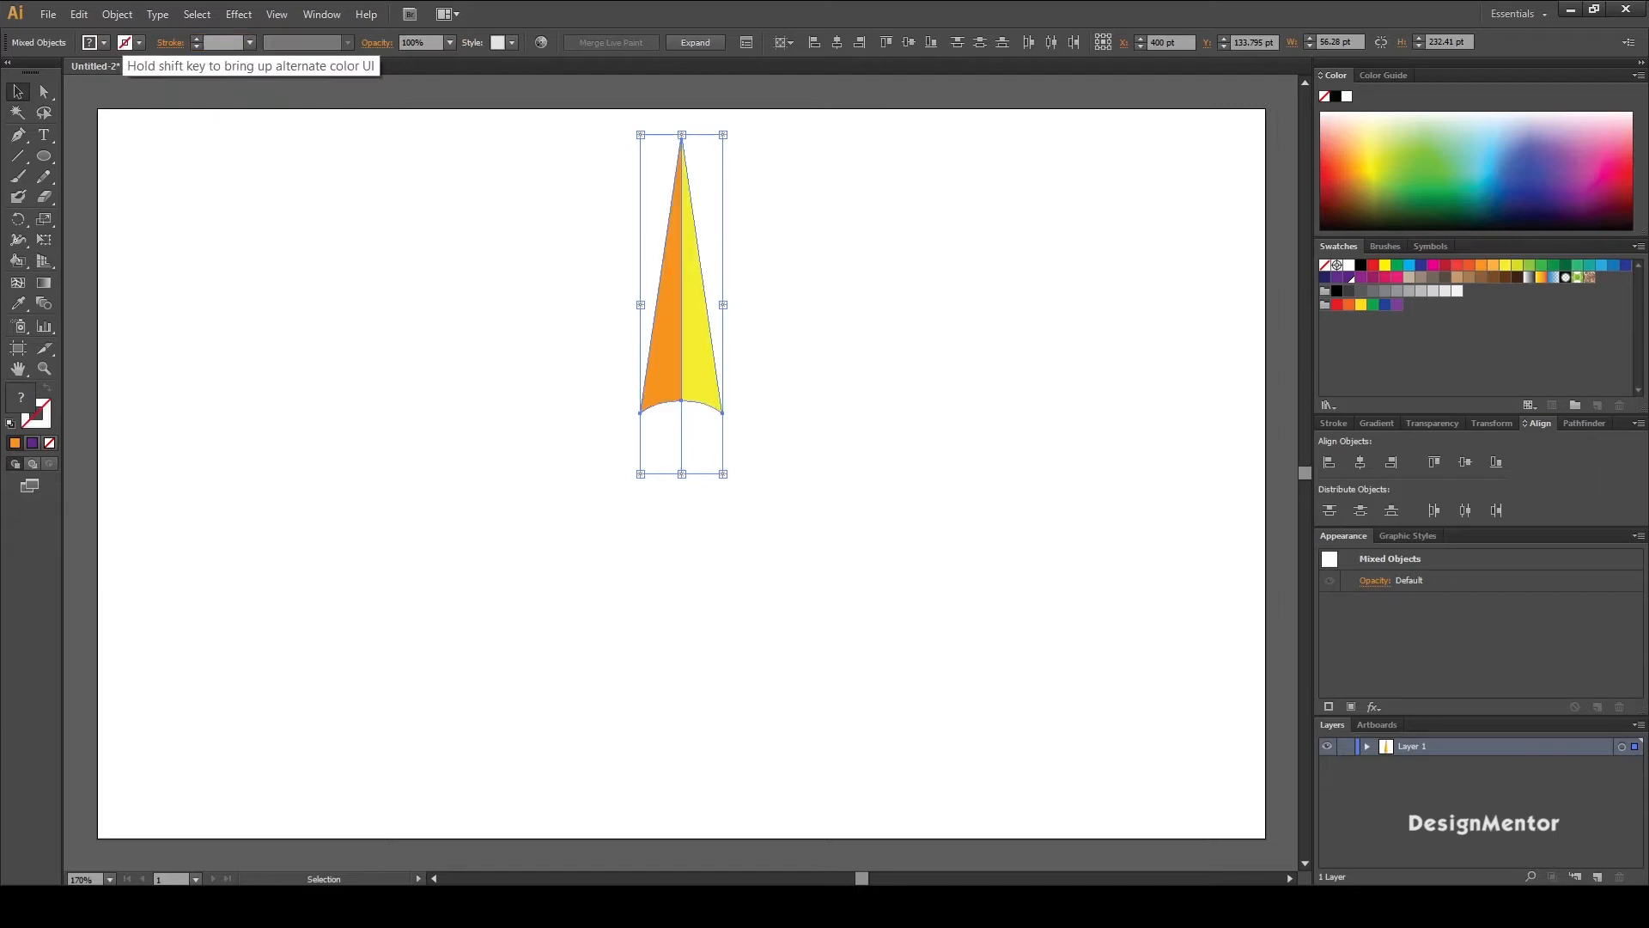
pyautogui.hotkey('ctrl', 'shift', 'a')
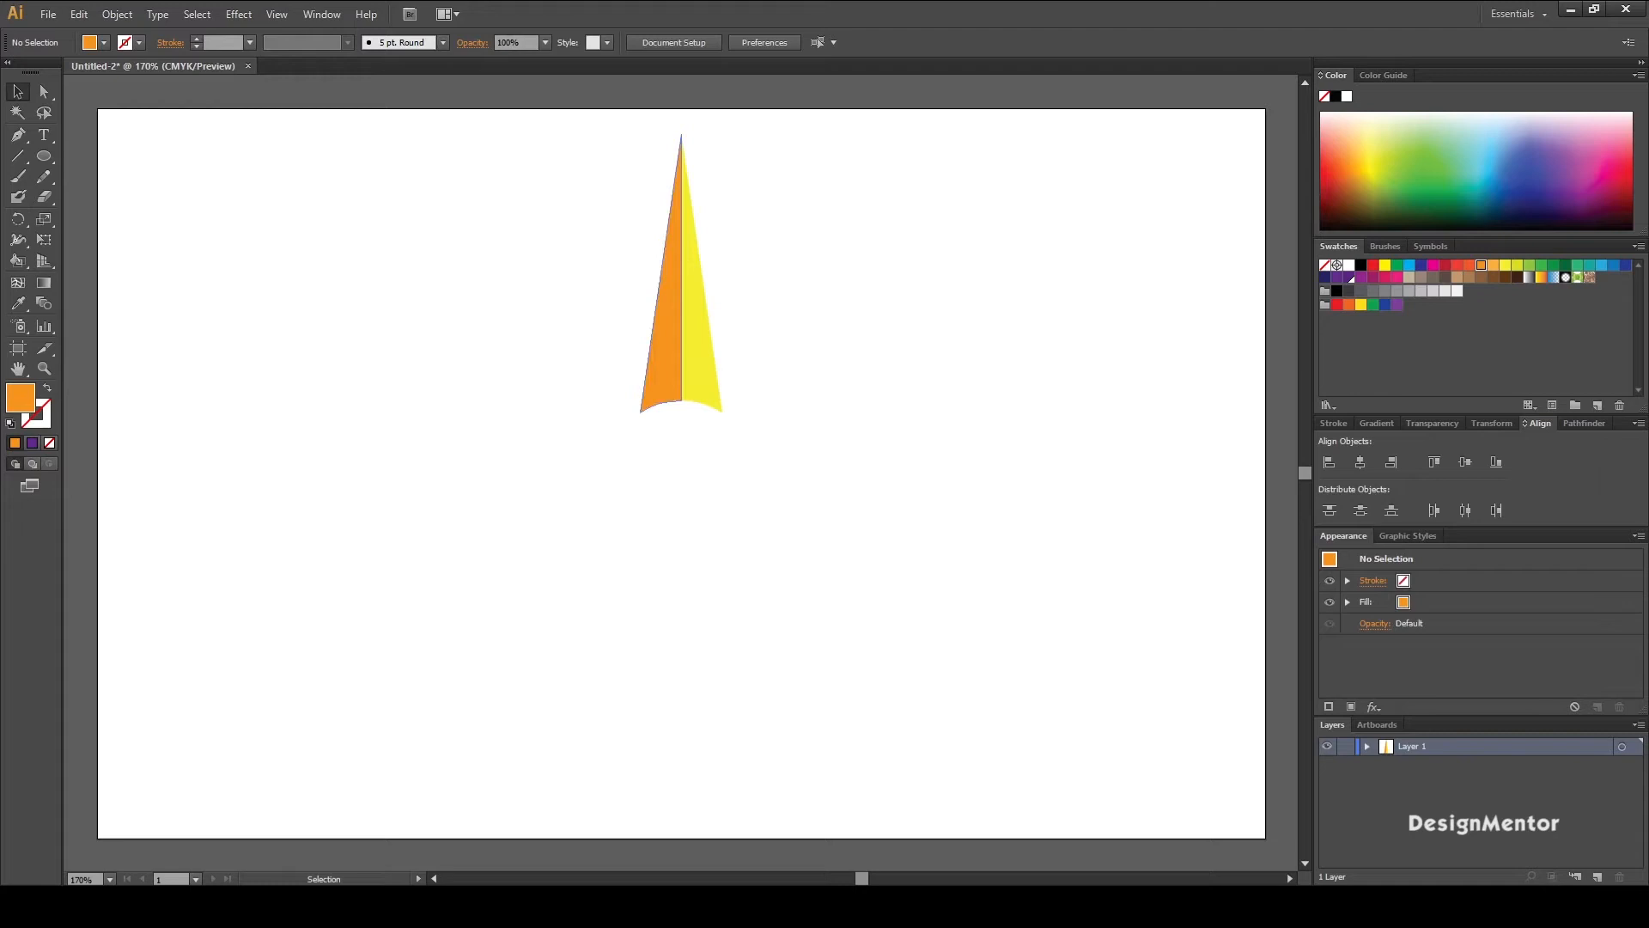
# Step: Expand the Live Paint spike with Object, Fill and Stroke enabled
pyautogui.hotkey('ctrl', 'a')
pyautogui.click(598, 317)
pyautogui.moveTo(598, 317); pyautogui.dragTo(747, 350)
pyautogui.click(117, 13)
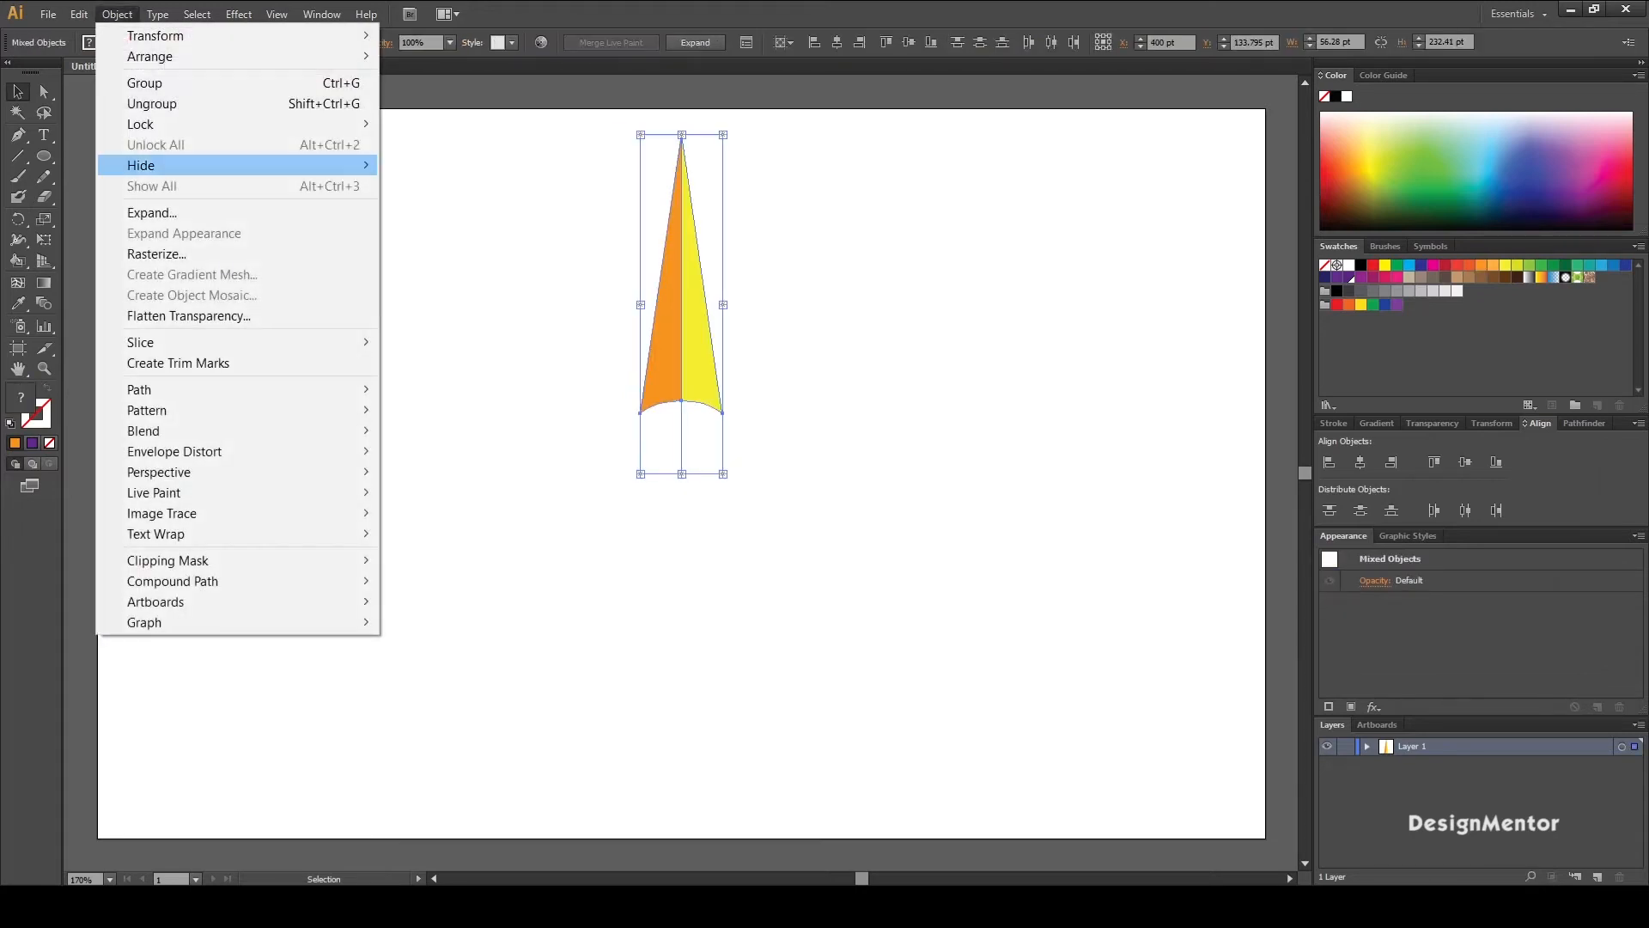
pyautogui.click(146, 212)
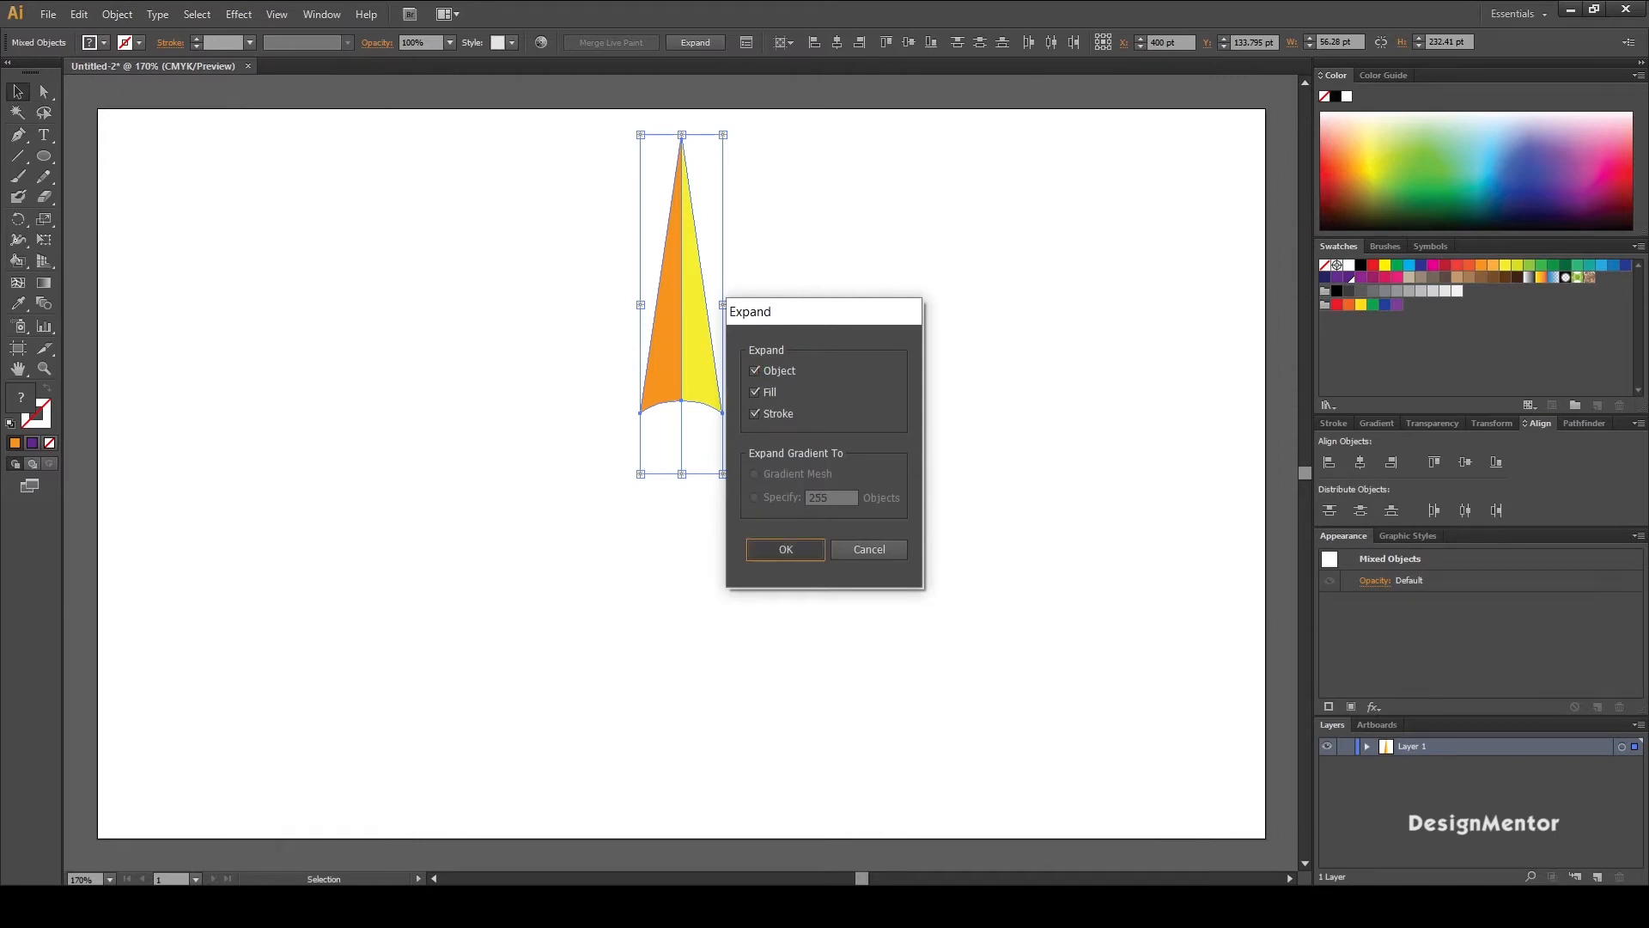
pyautogui.click(785, 549)
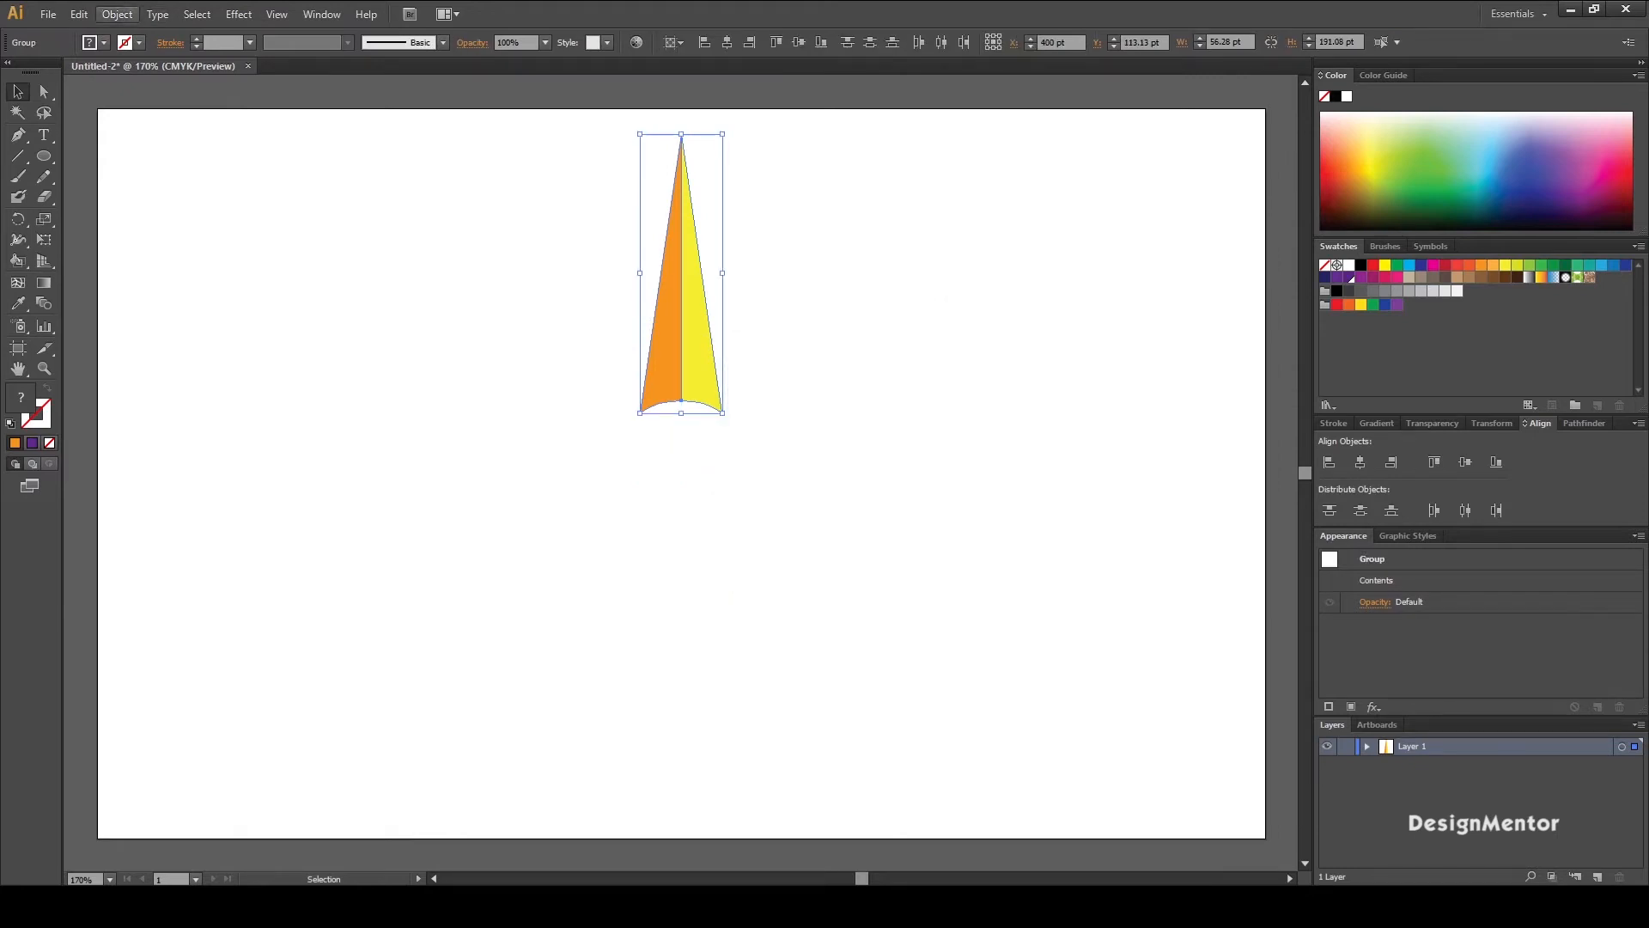
# Step: Group the expanded pieces of the spike into one object and deselect it
pyautogui.click(117, 14)
pyautogui.click(146, 212)
pyautogui.hotkey('ctrl', 'shift', 'a')
pyautogui.hotkey('ctrl', 'a')
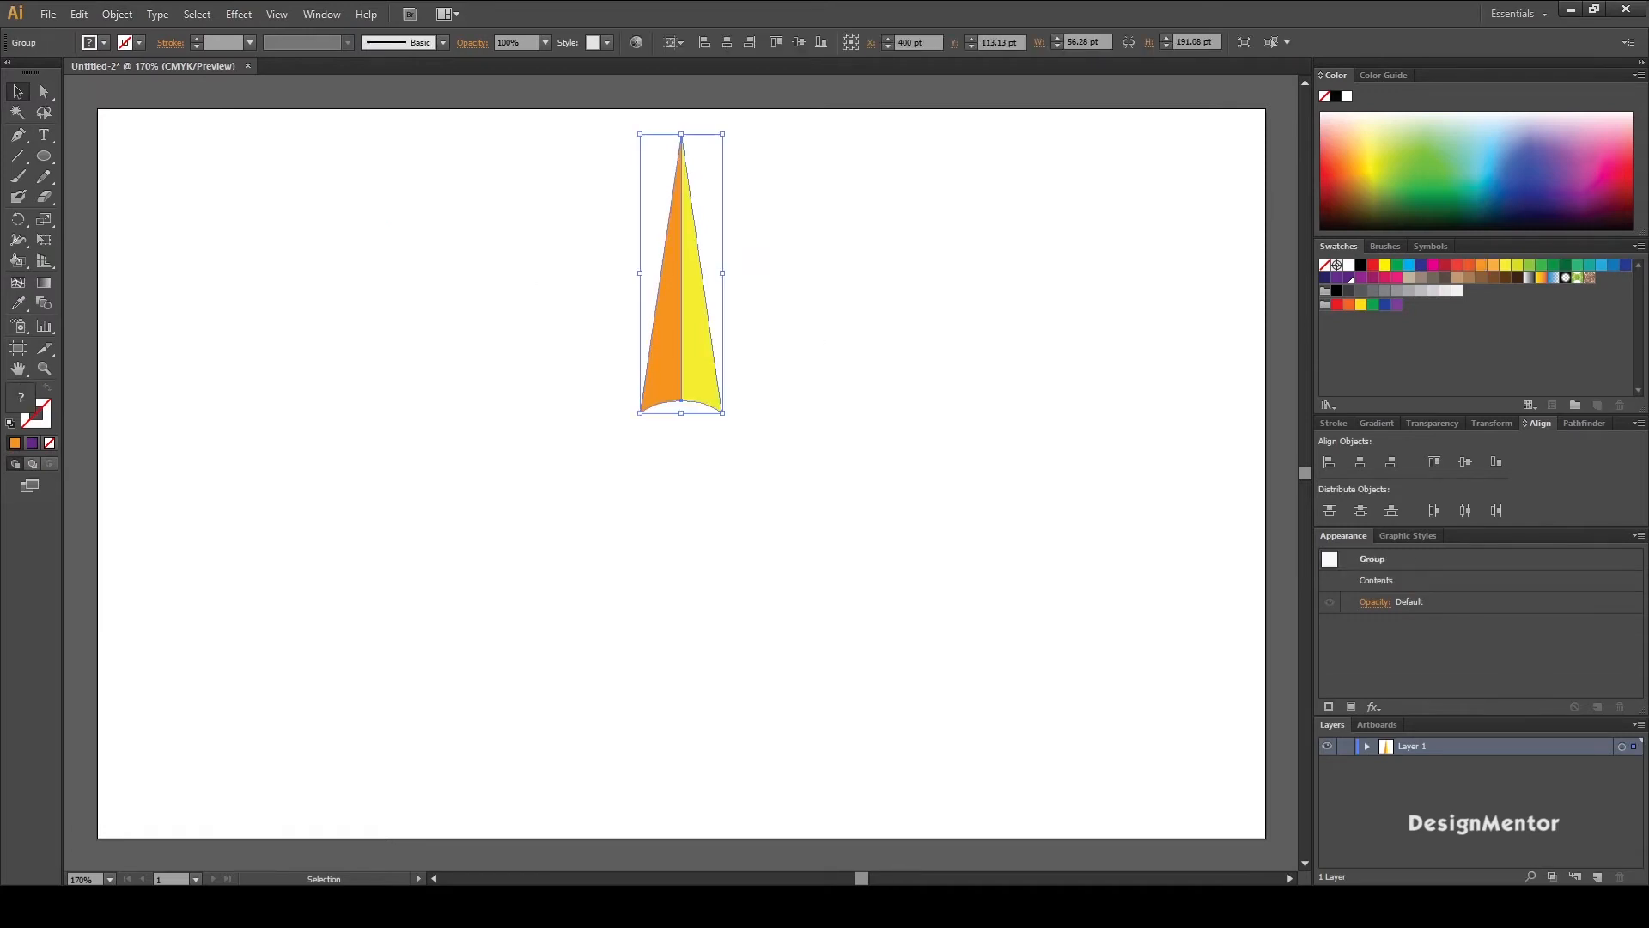
pyautogui.hotkey('ctrl', 'shift', 'a')
pyautogui.hotkey('ctrl', 'a')
pyautogui.hotkey('ctrl', 'shift', 'a')
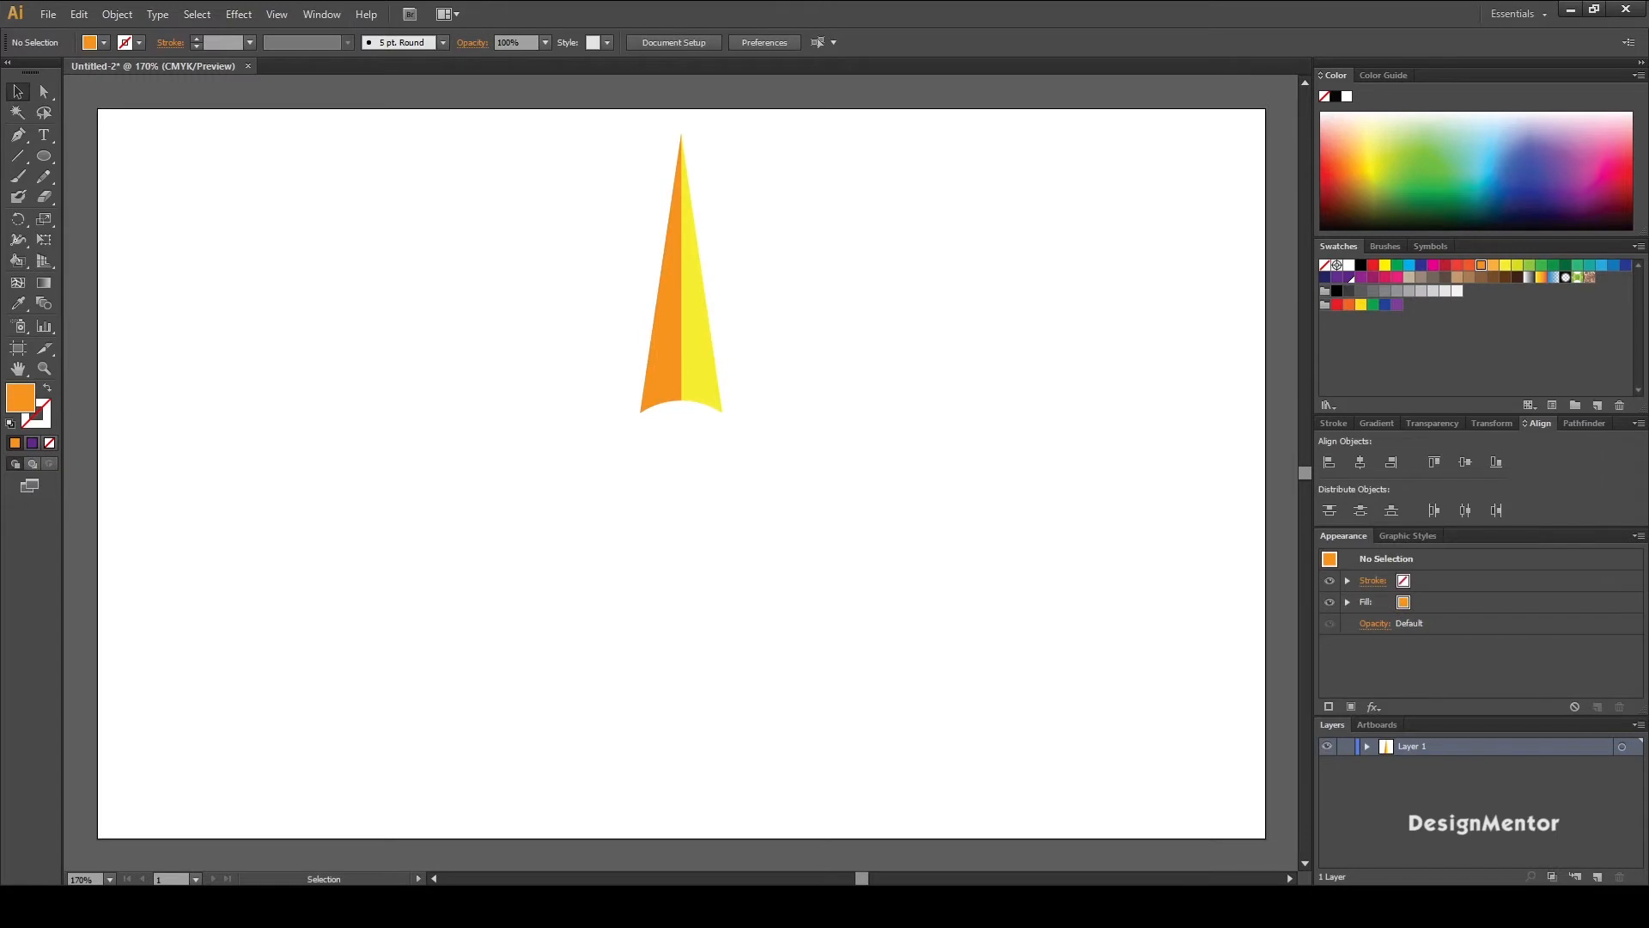
# Step: Create an orange 100 by 100 pt circle below the spike
pyautogui.click(43, 156)
pyautogui.click(681, 477)
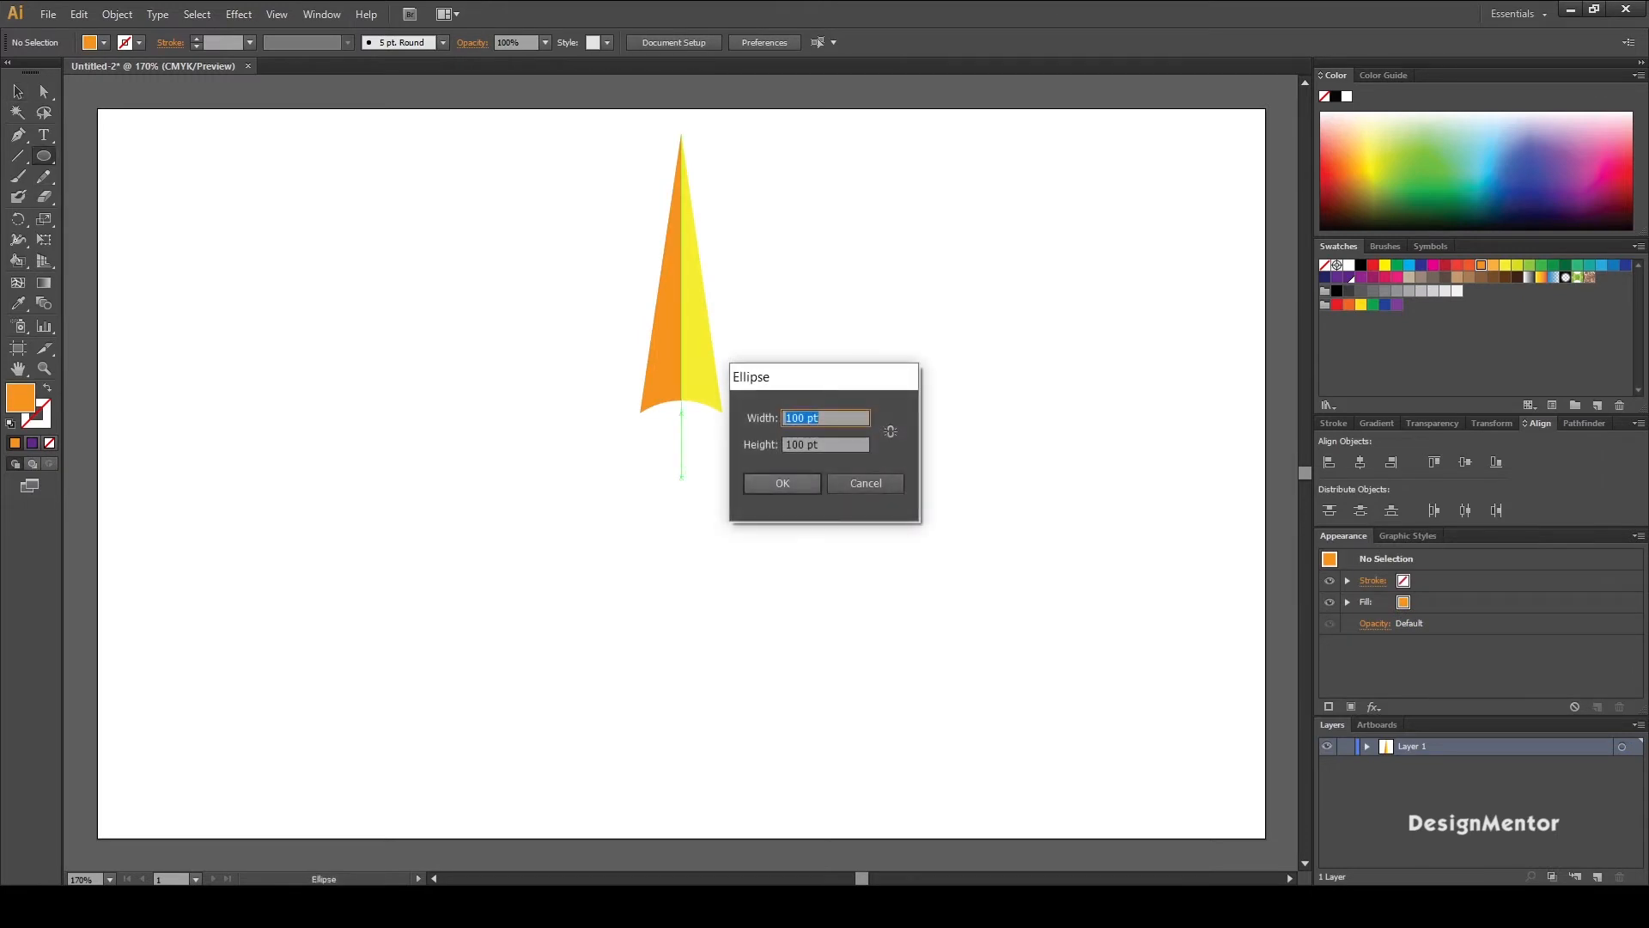
pyautogui.click(783, 483)
pyautogui.press('v')
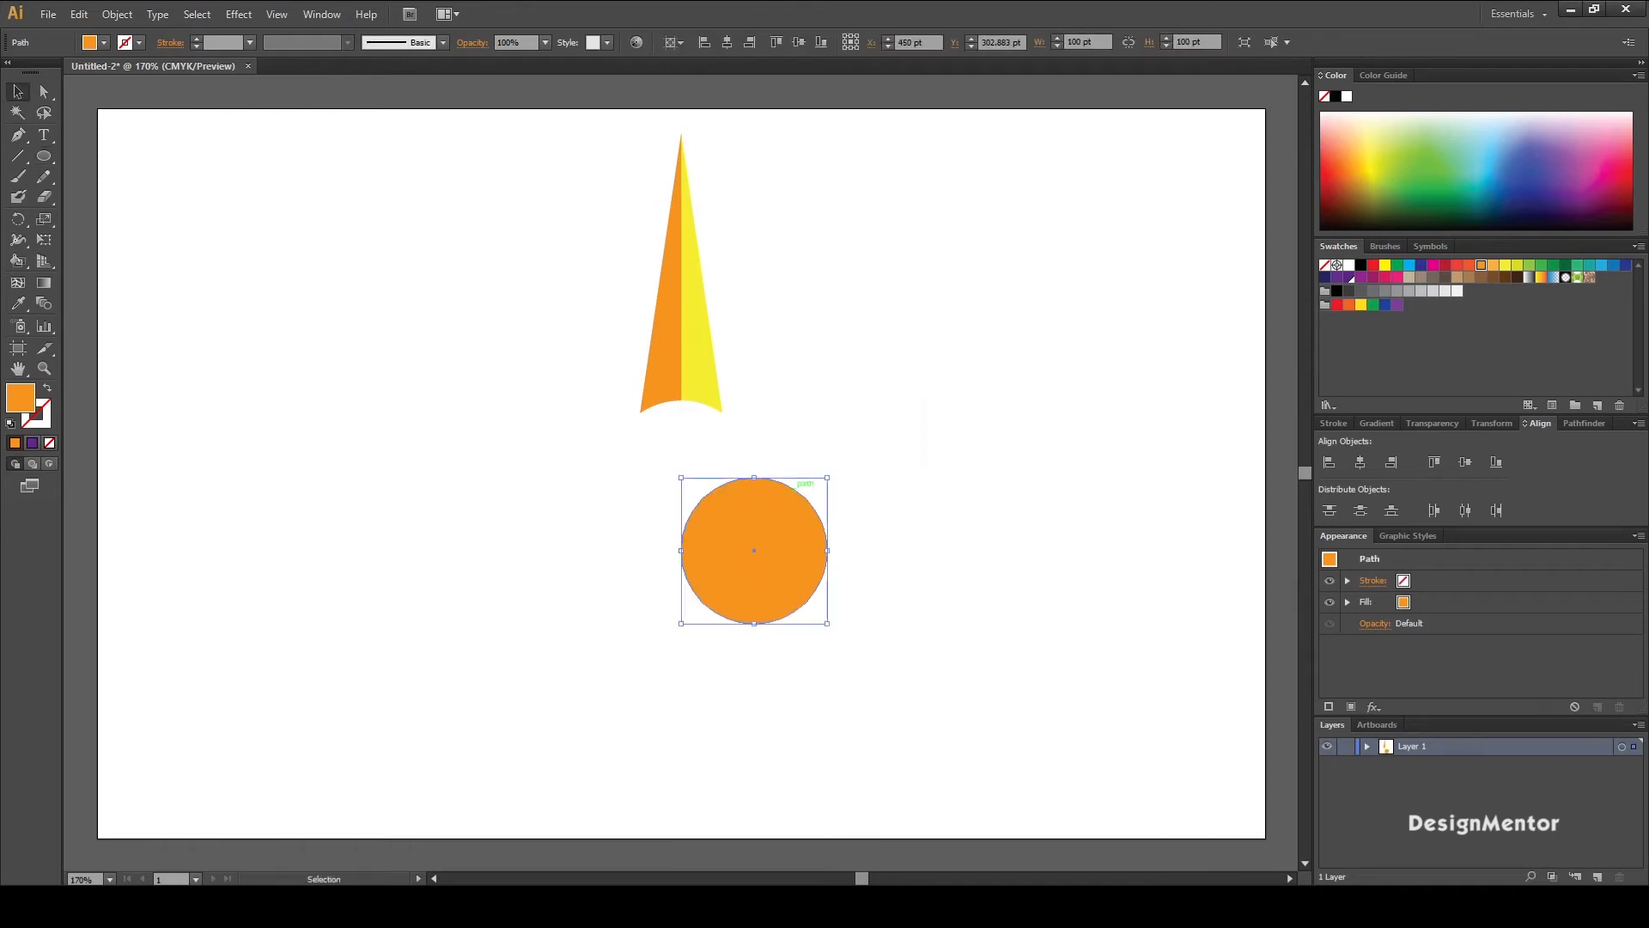
# Step: Remove the circle's fill and give it a black stroke
pyautogui.click(104, 42)
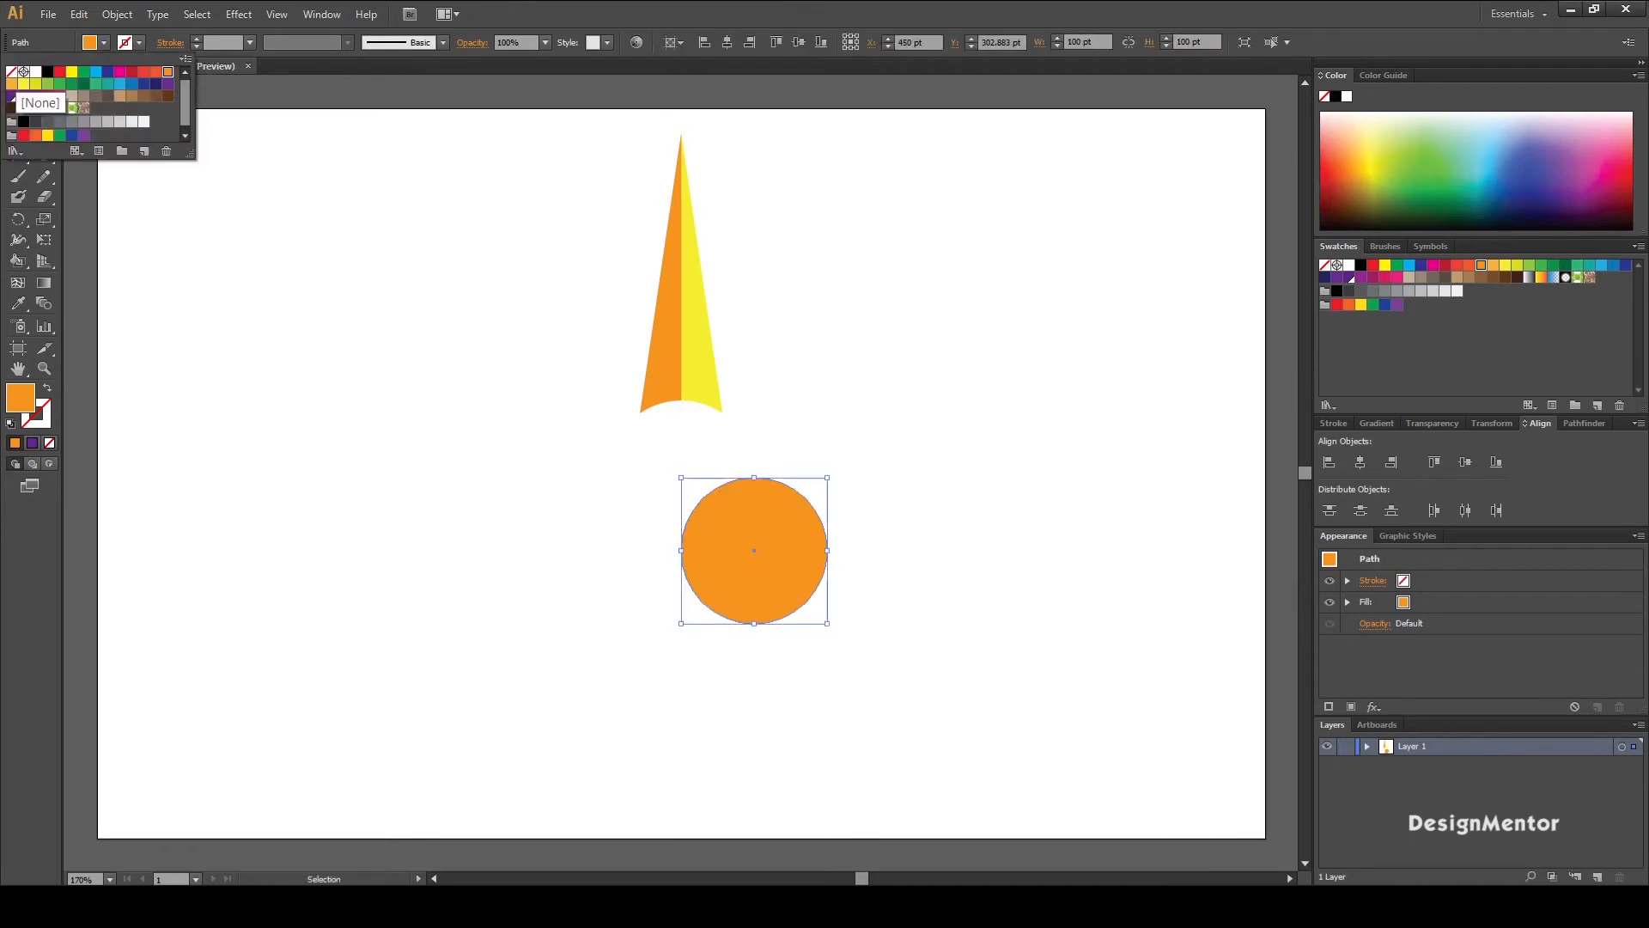
pyautogui.click(11, 71)
pyautogui.click(139, 43)
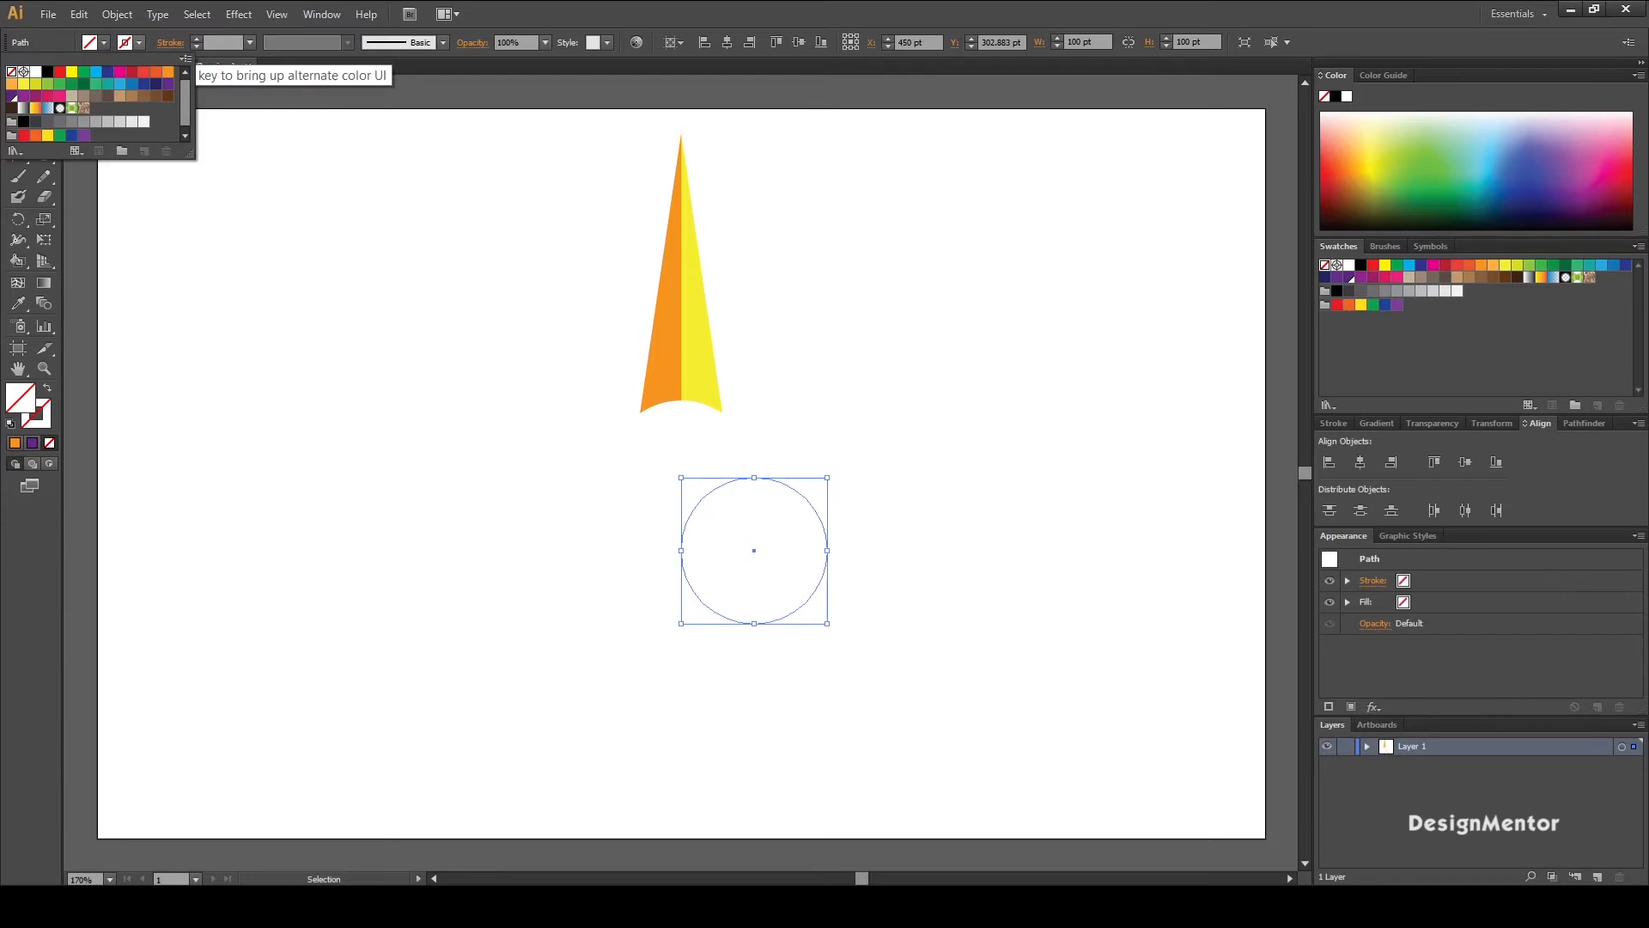
pyautogui.click(47, 72)
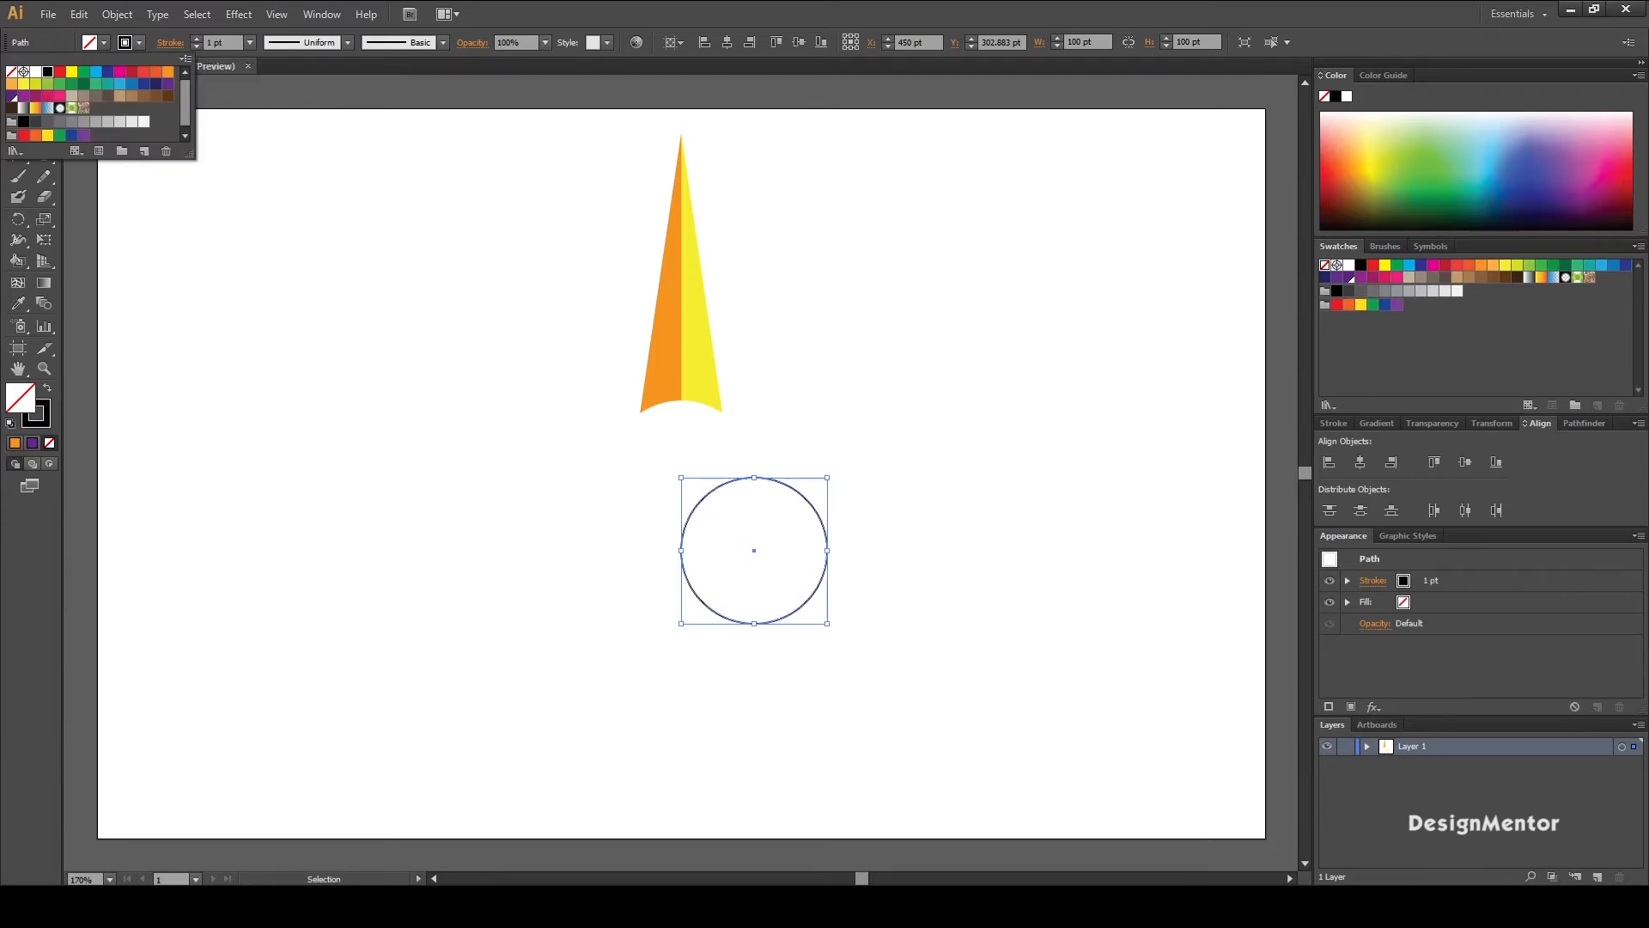
pyautogui.press('Escape')
# Step: Center the circle horizontally and vertically on the artboard and deselect it
pyautogui.moveTo(632, 465); pyautogui.dragTo(883, 543)
pyautogui.click(1360, 461)
pyautogui.click(1466, 461)
pyautogui.hotkey('ctrl', 'shift', 'a')
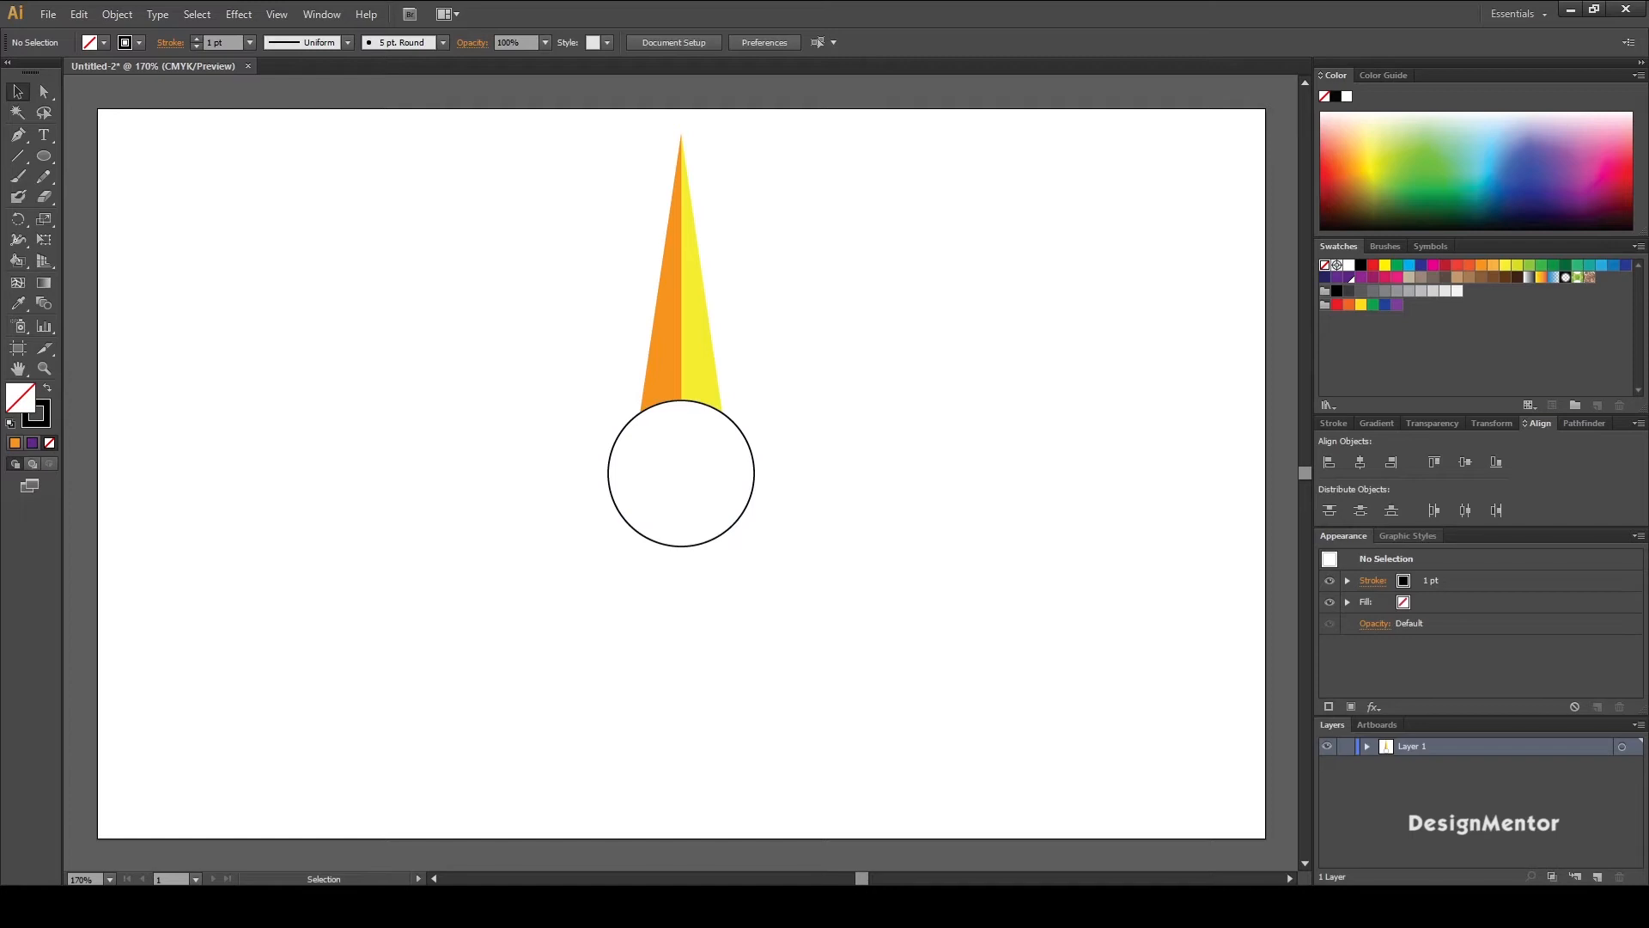
# Step: Make a copy of the spike rotated 20° around the circle's center
pyautogui.moveTo(615, 122); pyautogui.dragTo(758, 188)
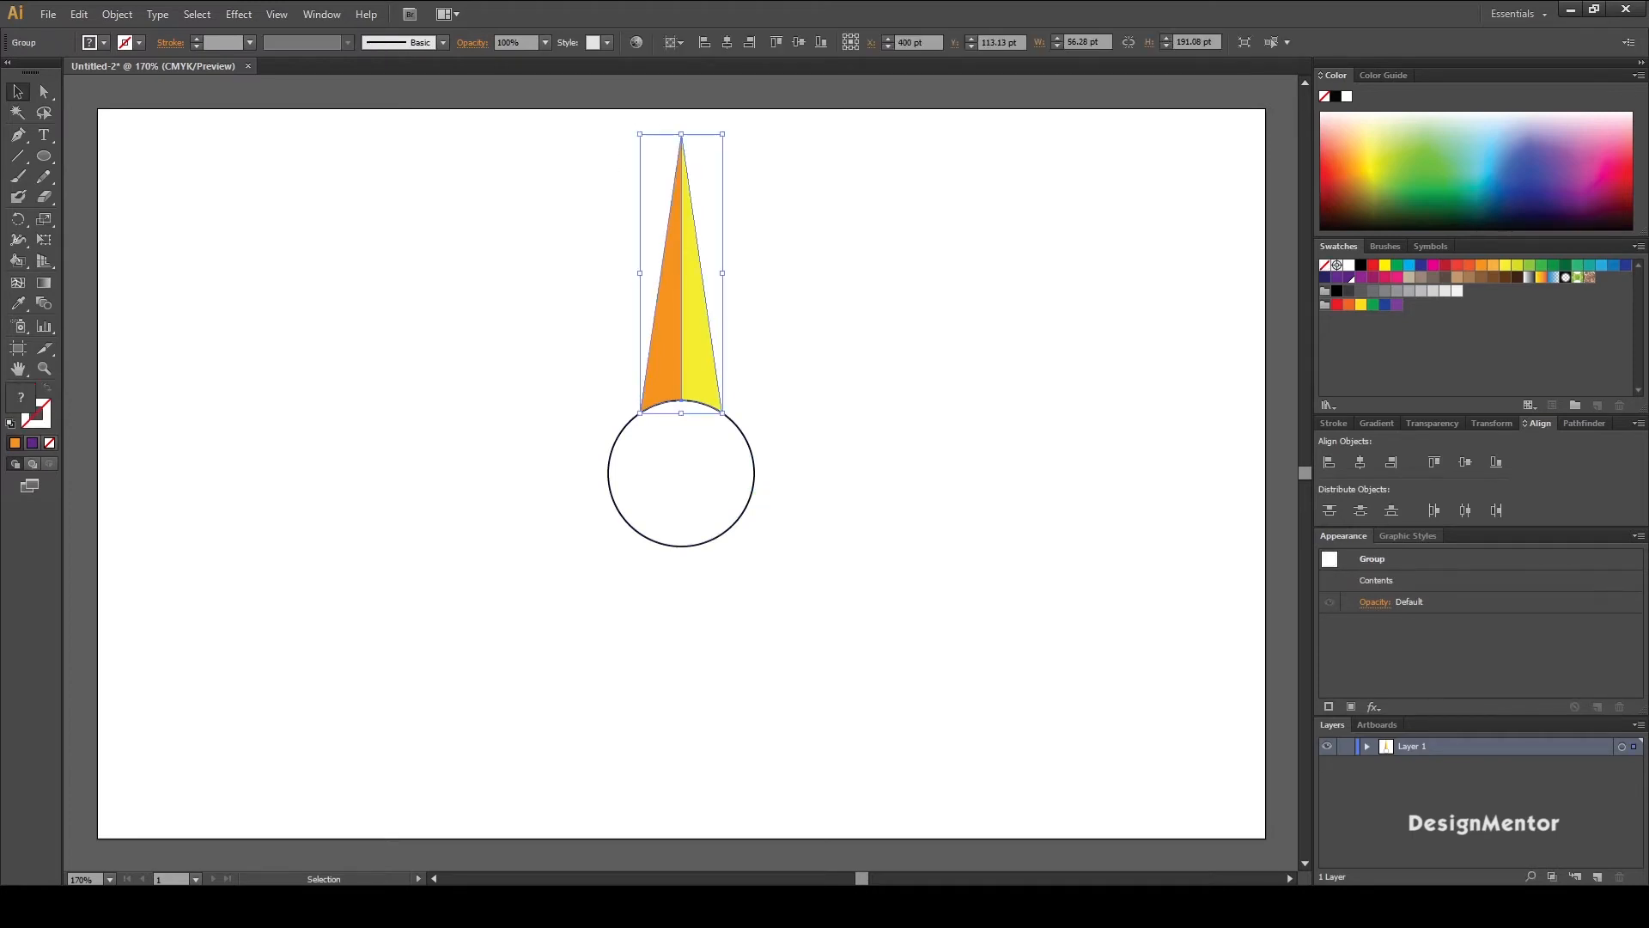
pyautogui.click(18, 219)
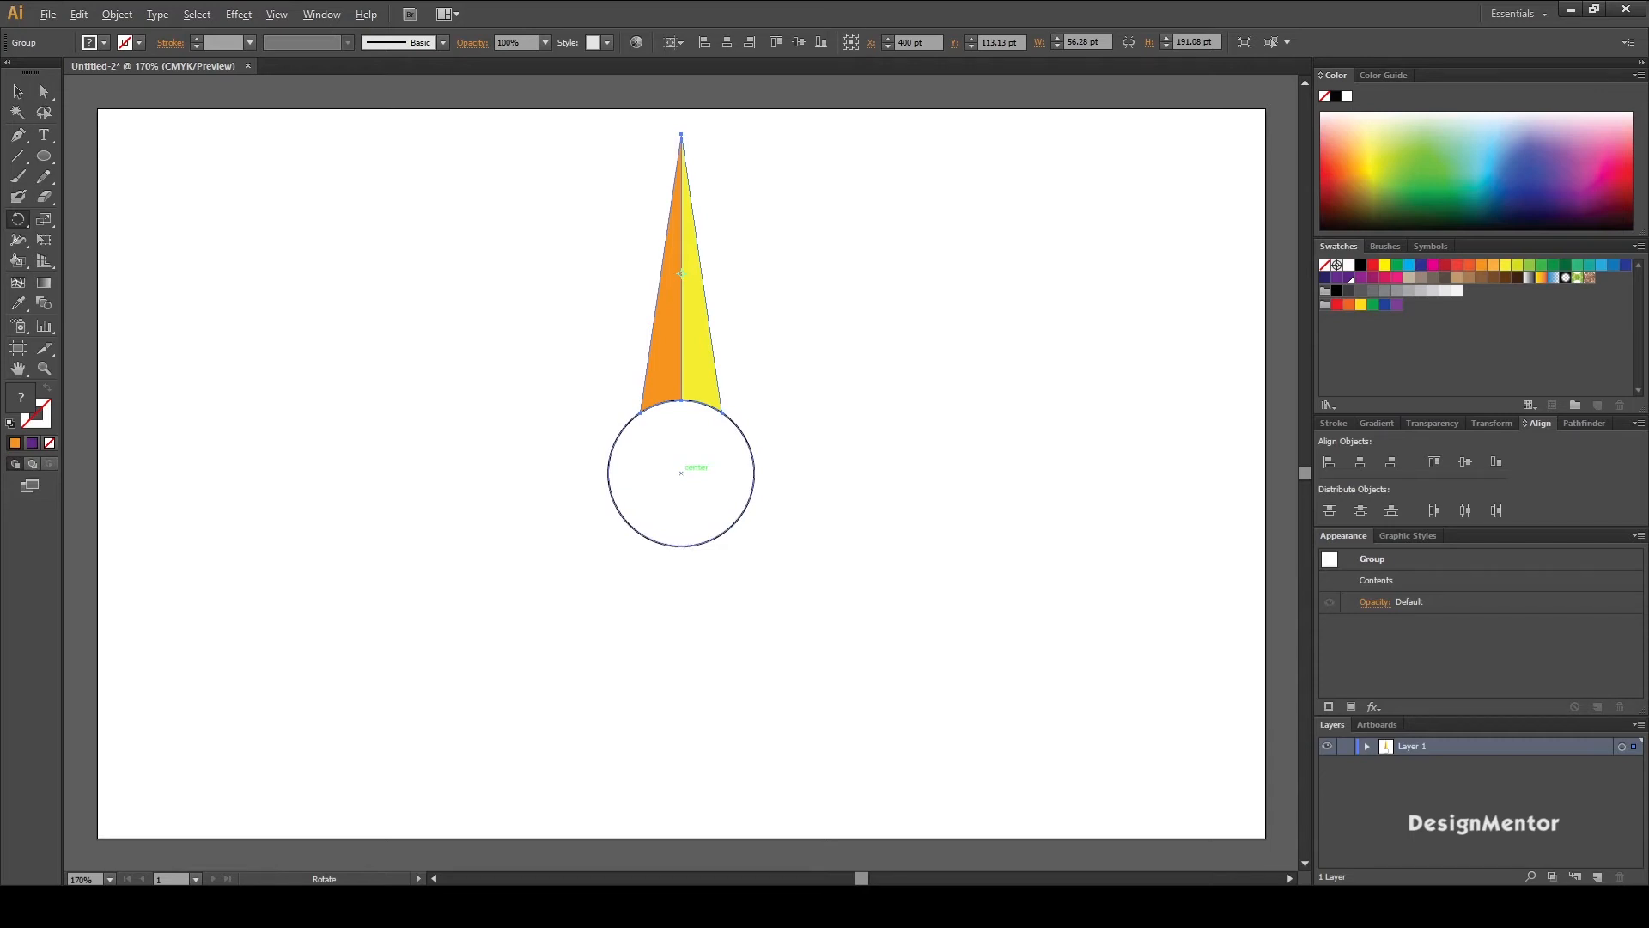
pyautogui.keyDown('alt'); pyautogui.click(681, 472); pyautogui.keyUp('alt')
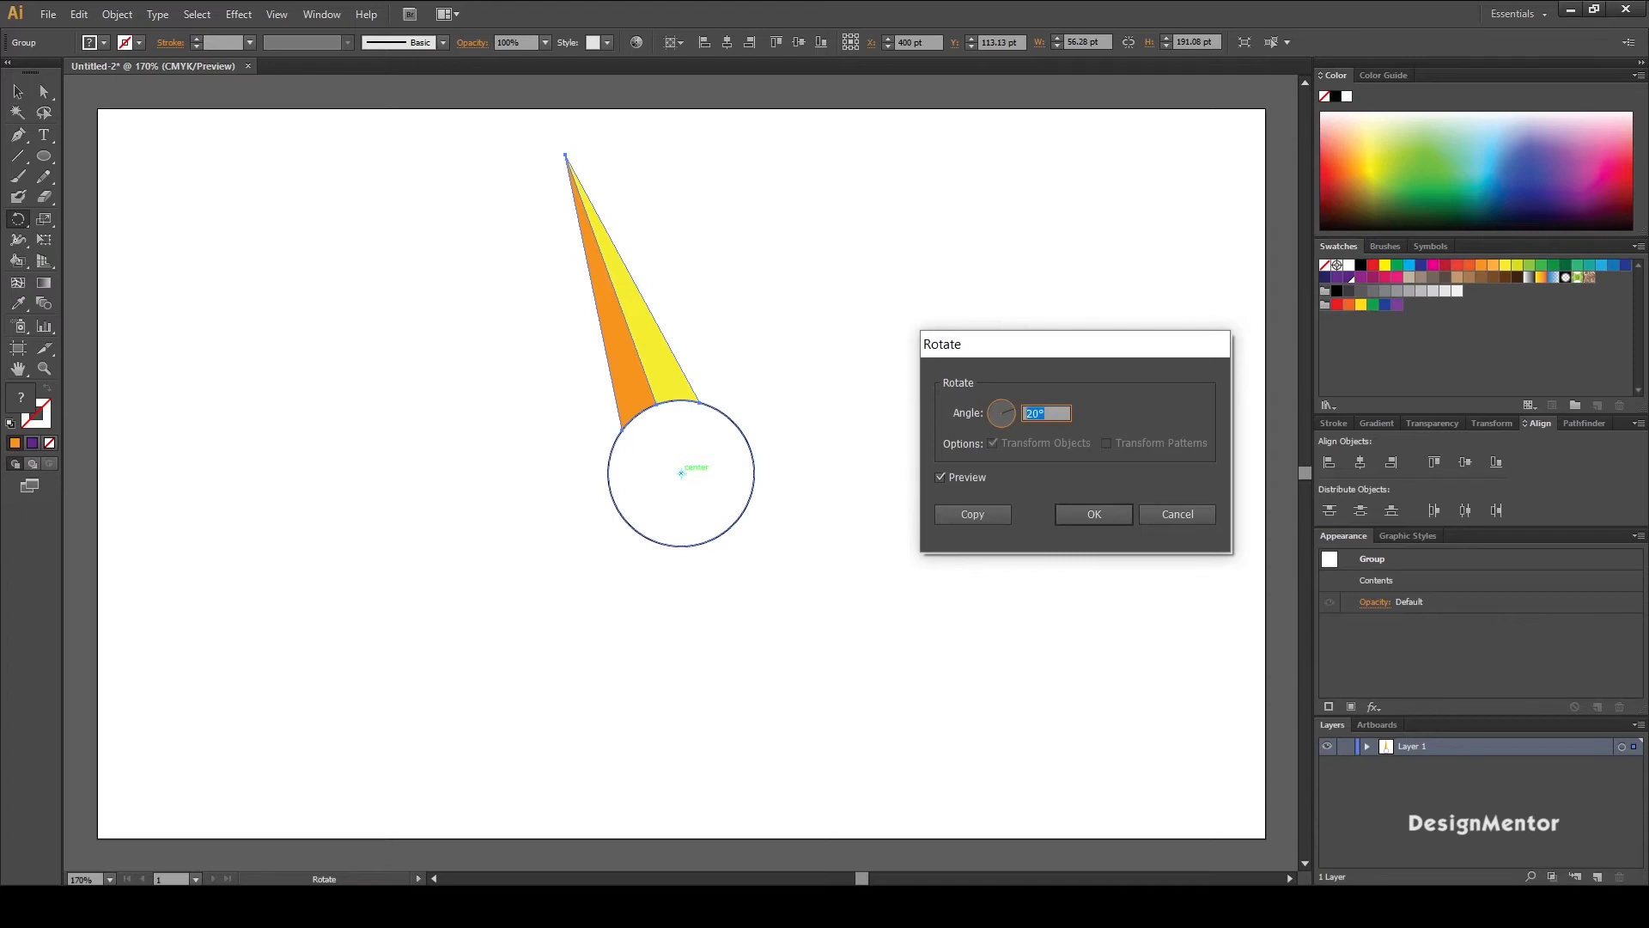
pyautogui.click(972, 514)
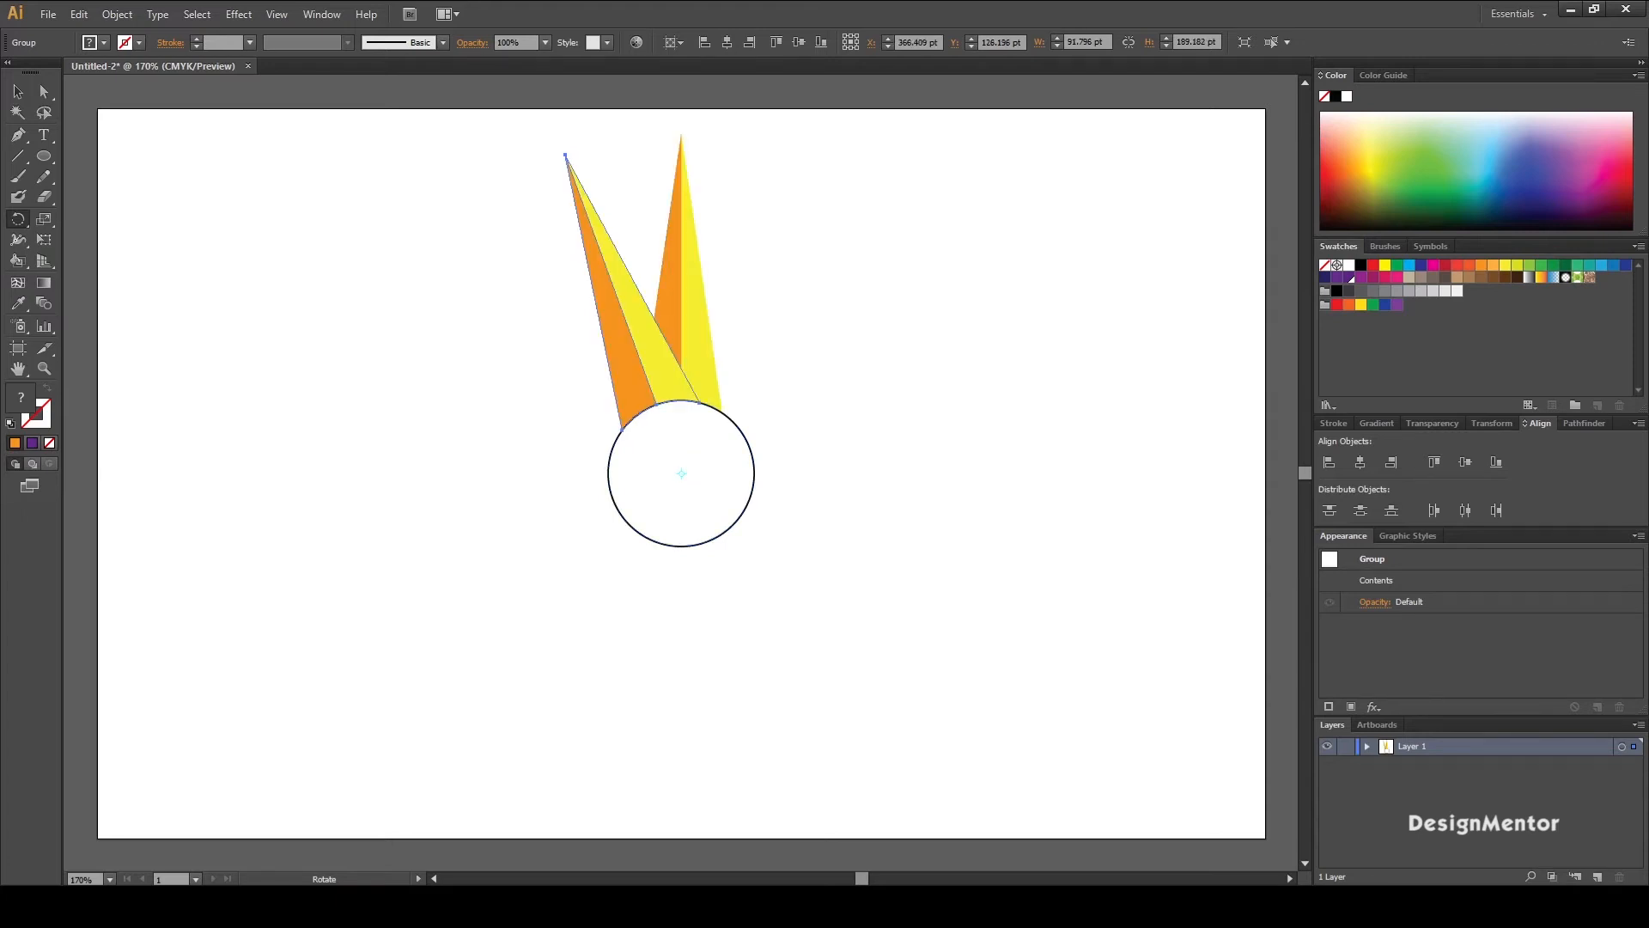
pyautogui.press('v')
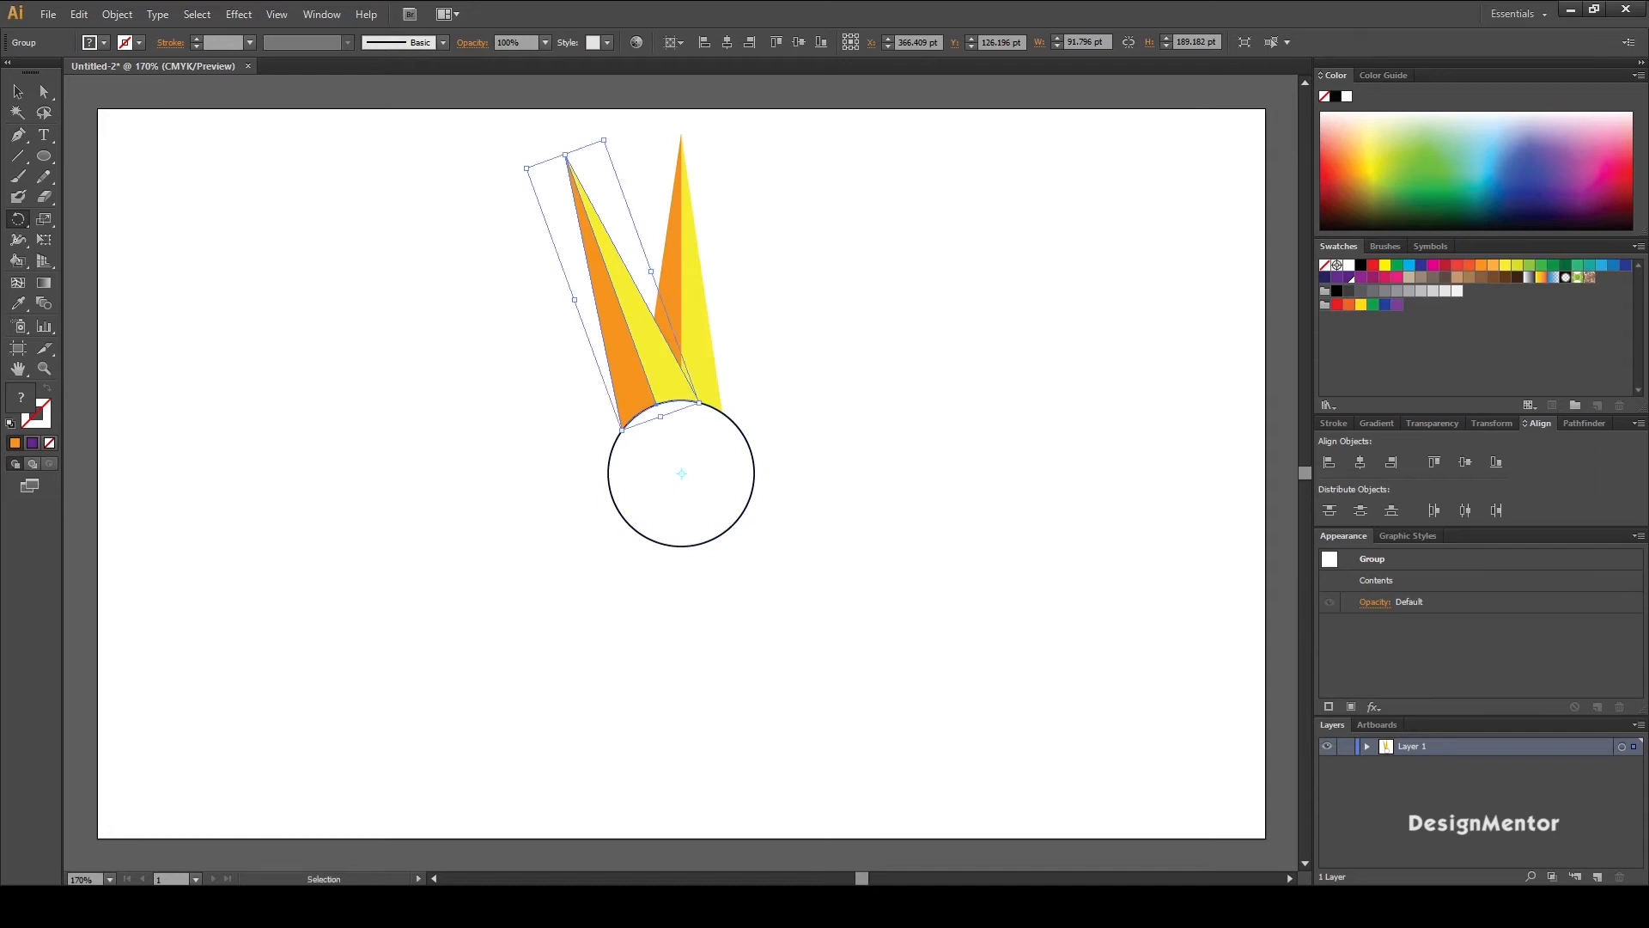
# Step: Repeat the rotated copy 16 times to complete the ring of spikes around the circle
pyautogui.hotkey('ctrl', 'd')
pyautogui.hotkey('ctrl', 'd')
pyautogui.hotkey('ctrl', 'd')
pyautogui.hotkey('ctrl', 'd')
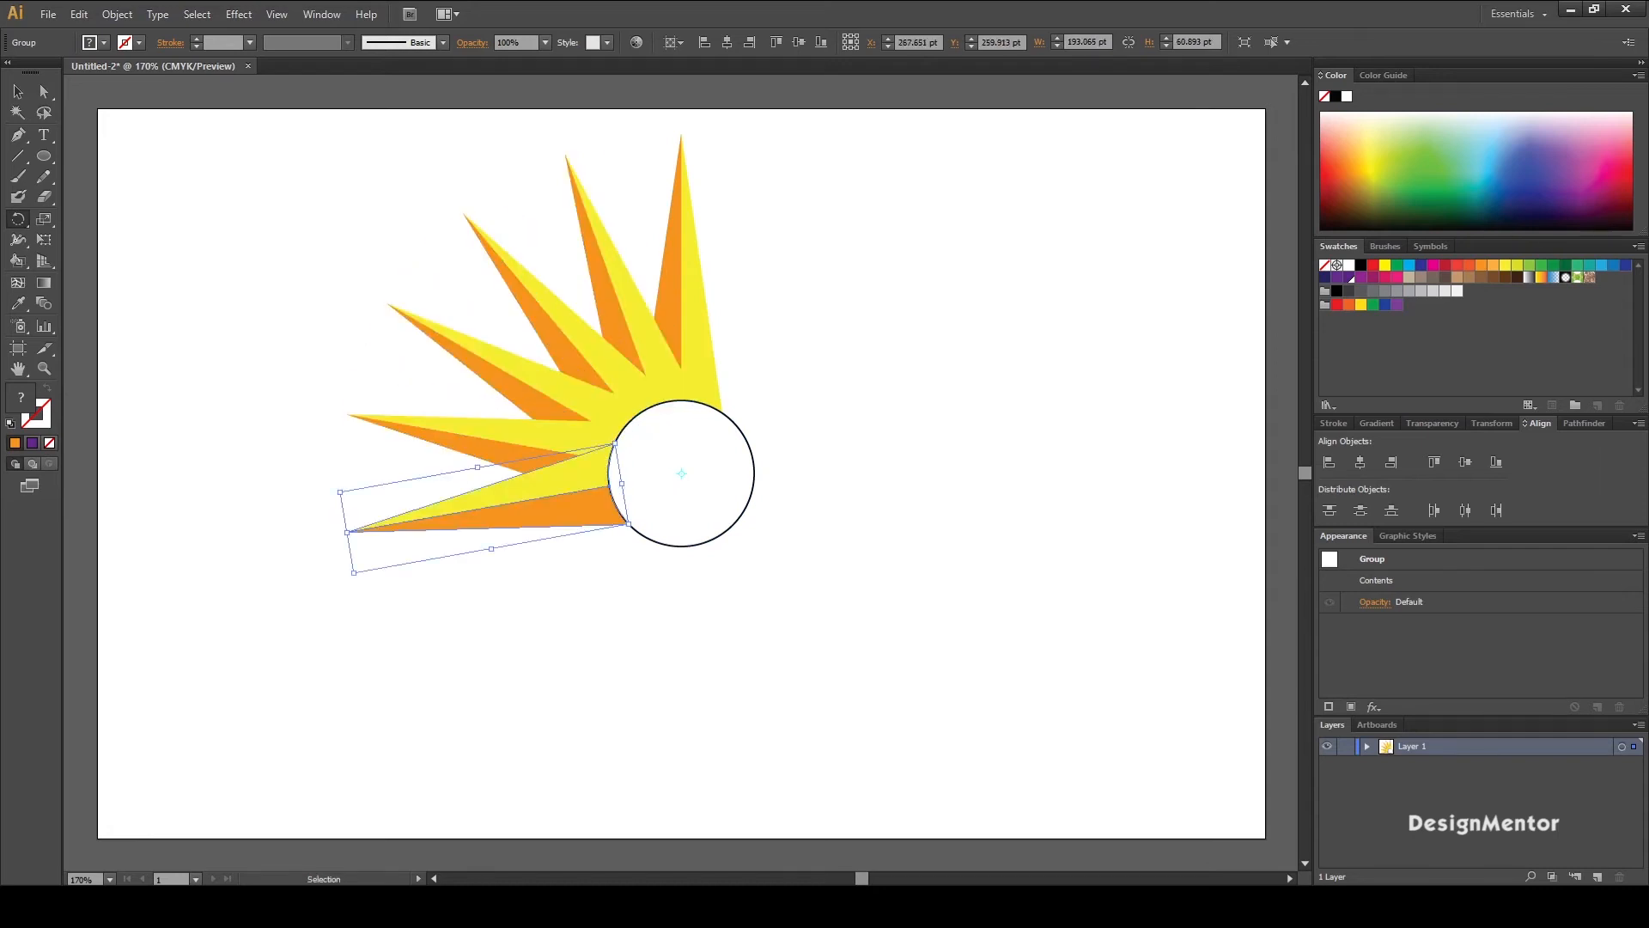
pyautogui.hotkey('ctrl', 'd')
pyautogui.hotkey('ctrl', 'd')
pyautogui.hotkey('ctrl', 'd')
pyautogui.hotkey('ctrl', 'd')
pyautogui.hotkey('ctrl', 'd')
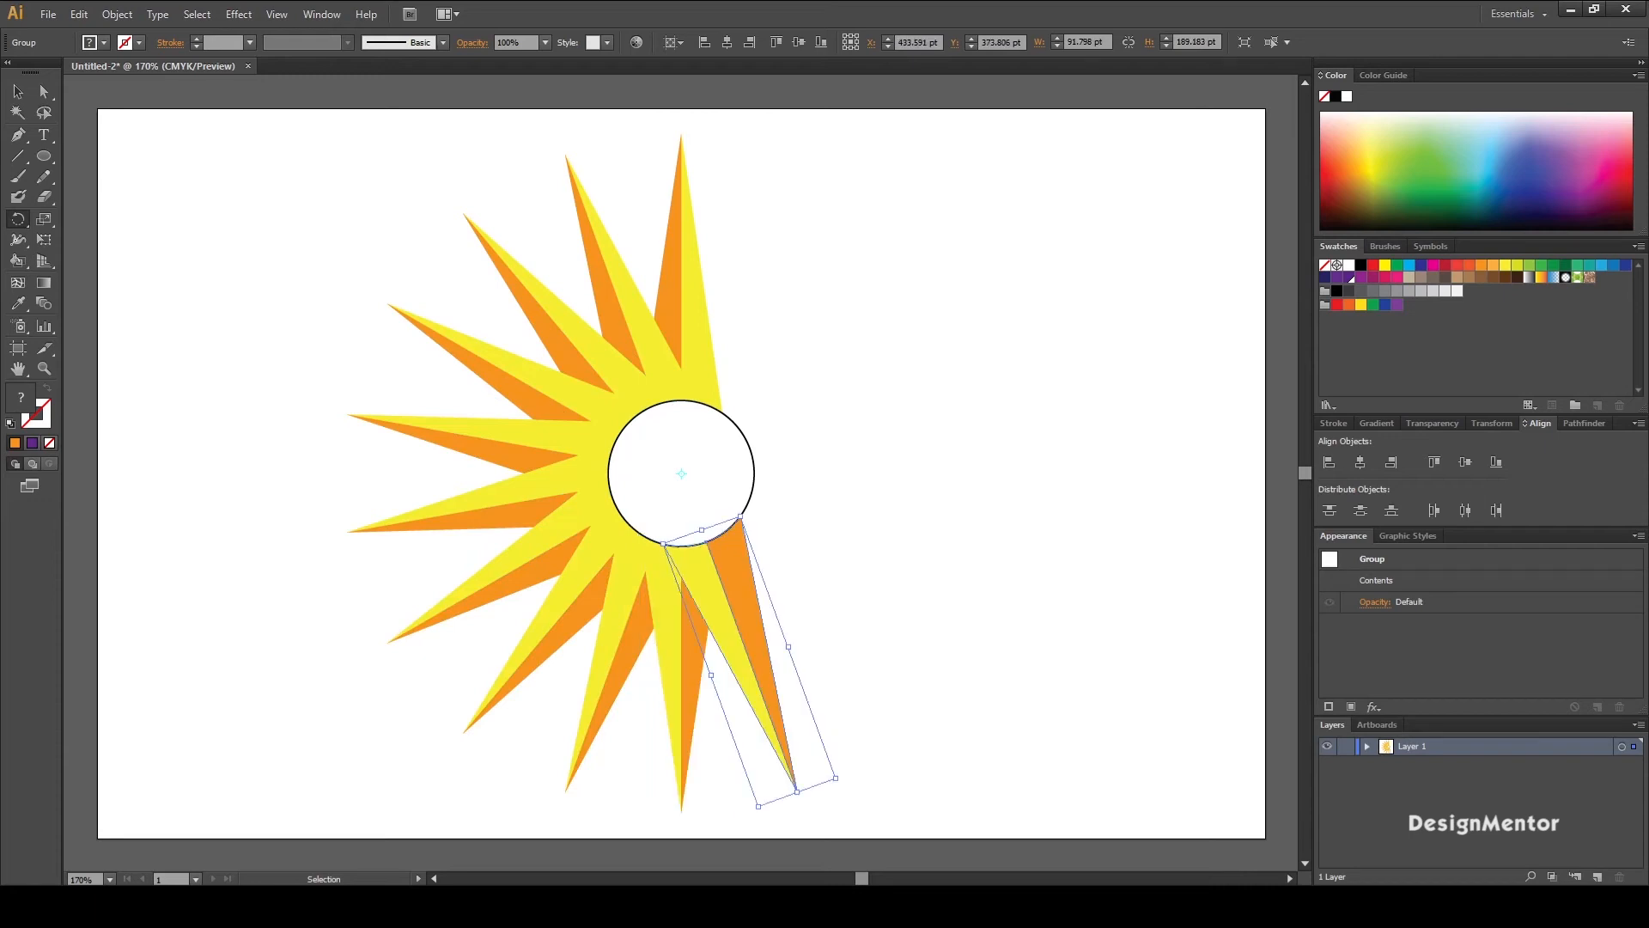
pyautogui.hotkey('ctrl', 'd')
pyautogui.hotkey('ctrl', 'd')
pyautogui.hotkey('ctrl', 'd')
pyautogui.hotkey('ctrl', 'd')
pyautogui.hotkey('ctrl', 'd')
pyautogui.hotkey('ctrl', 'd')
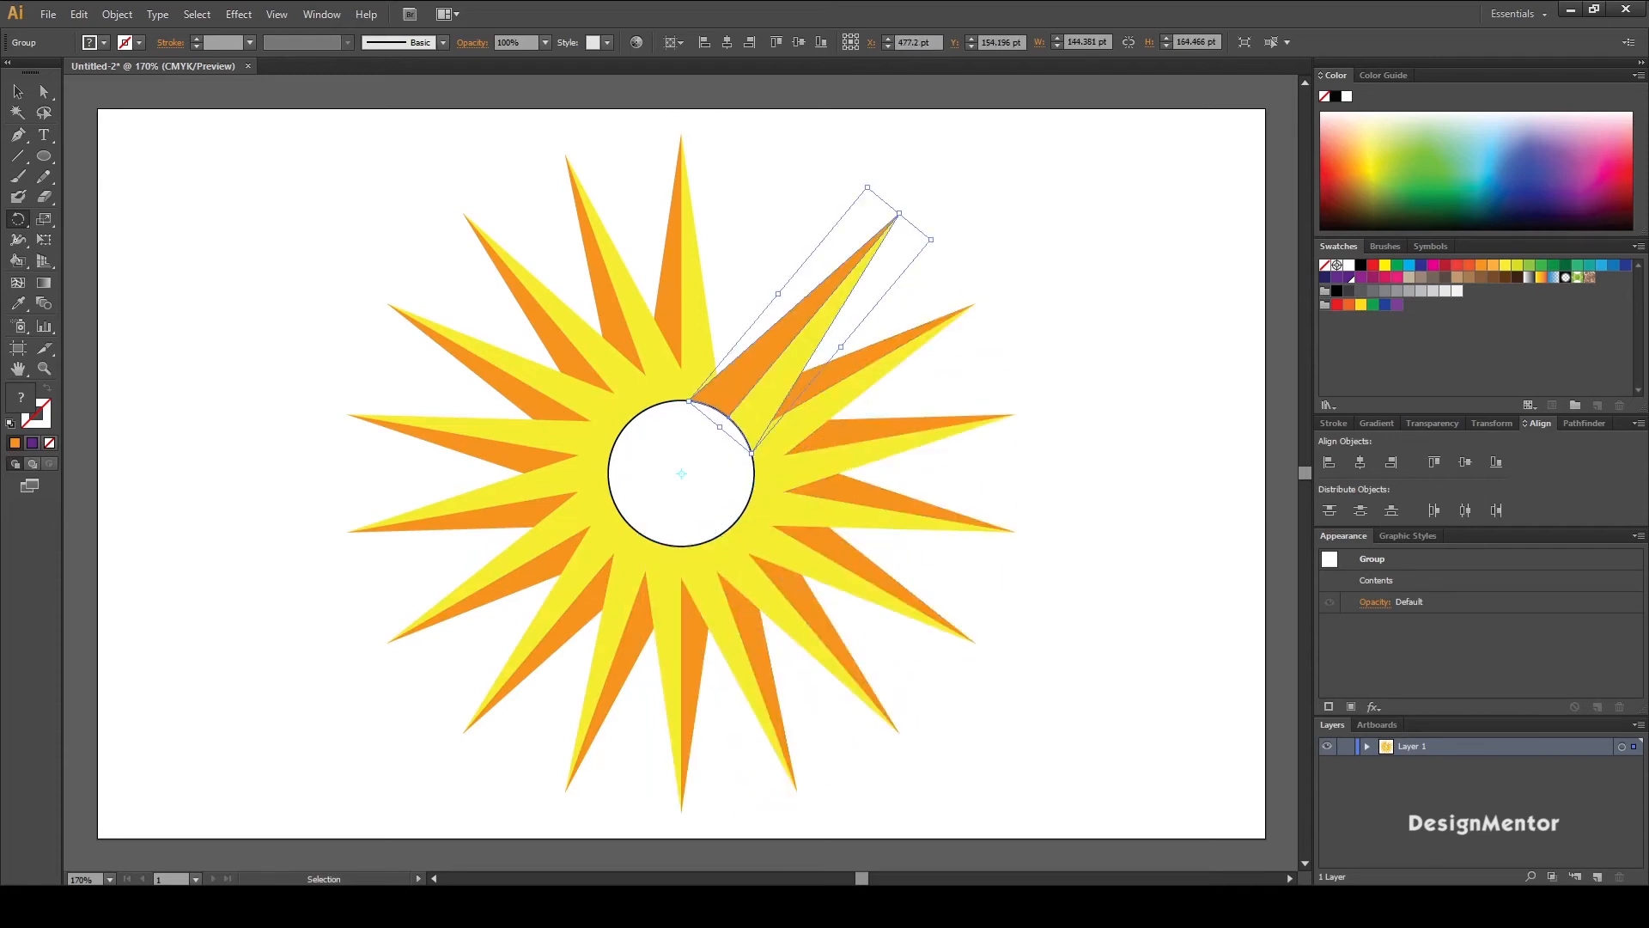
pyautogui.hotkey('ctrl', 'd')
pyautogui.press('v')
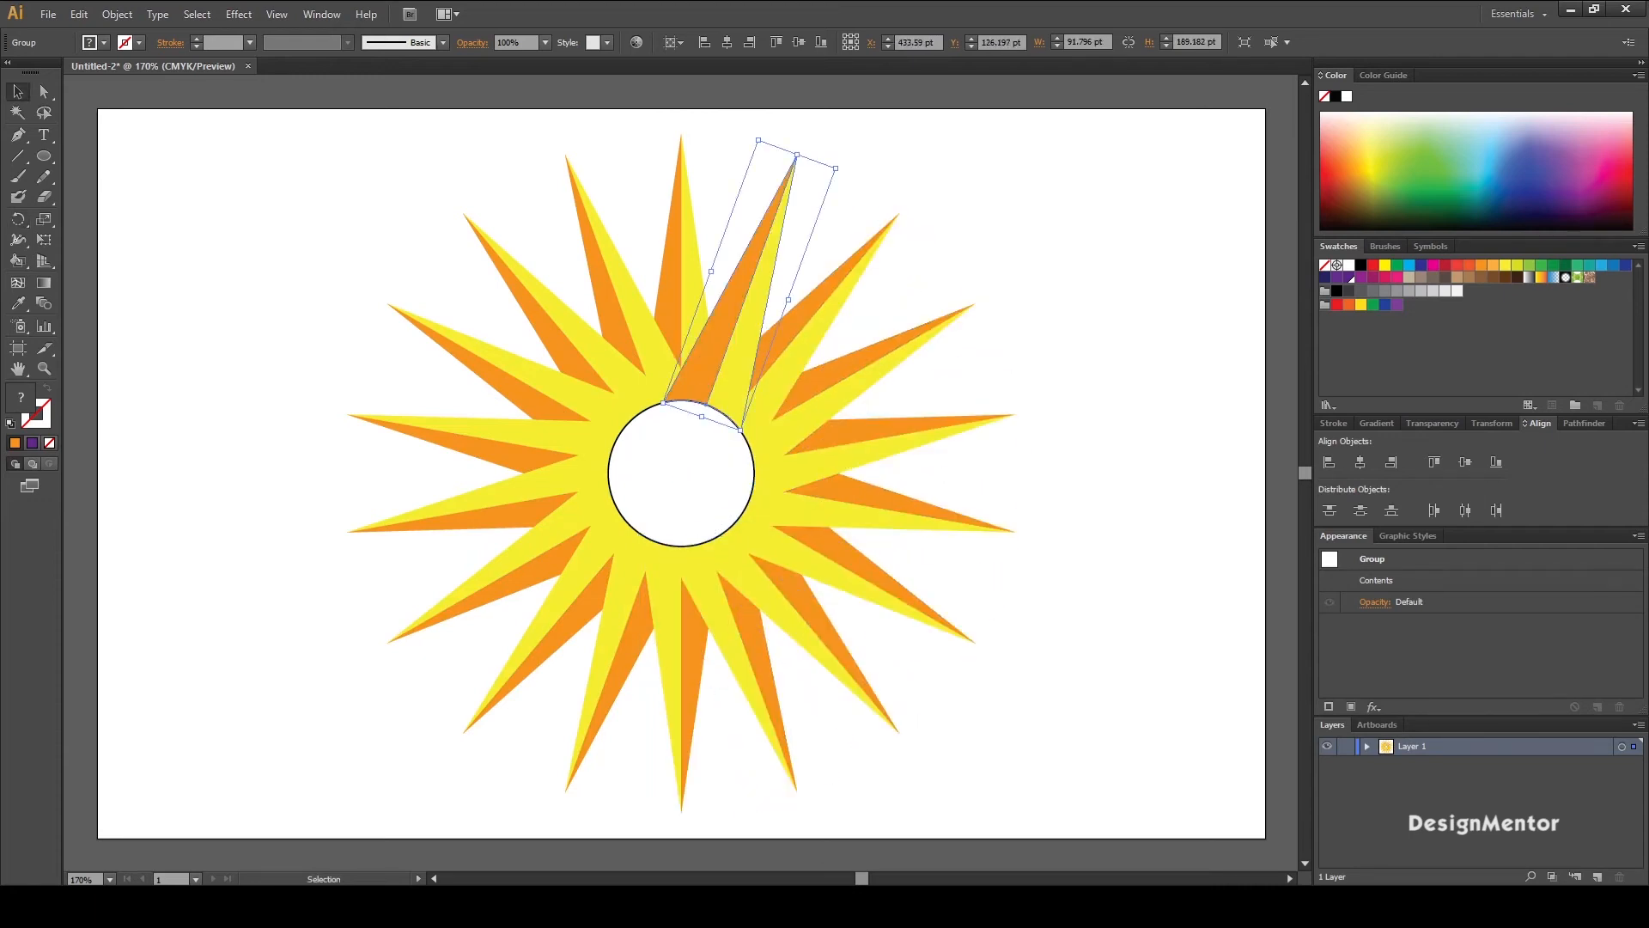
# Step: Delete the black-outlined circle in the middle of the starburst
pyautogui.hotkey('ctrl', 'shift', 'a')
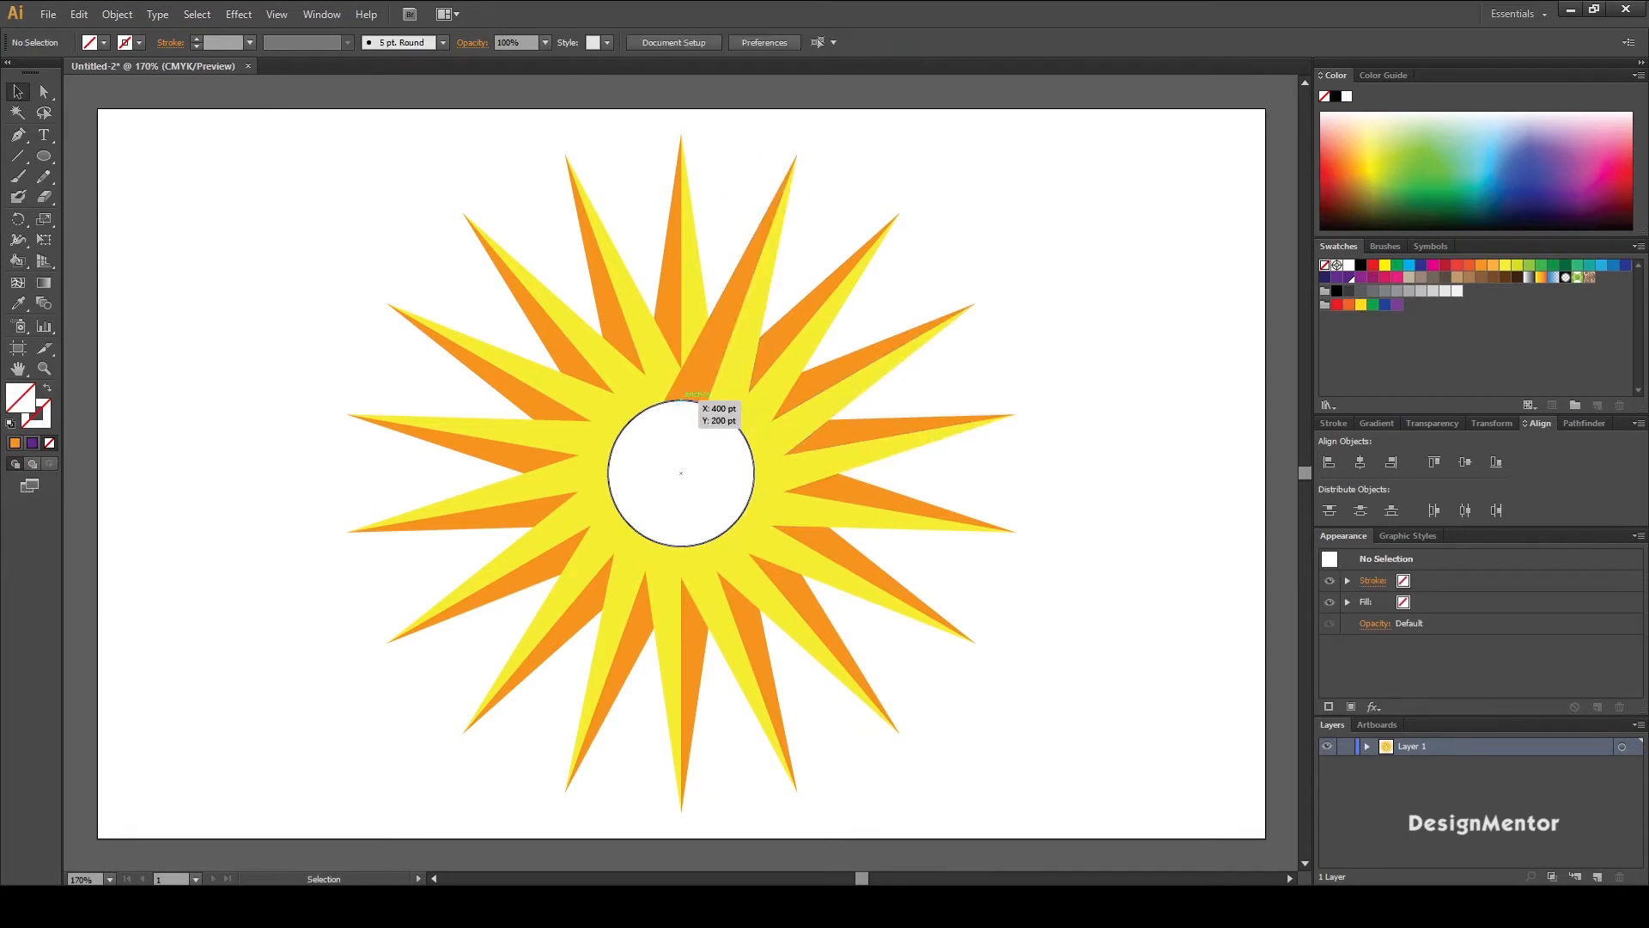
pyautogui.click(684, 400)
pyautogui.hotkey('ctrl', 'shift', 'a')
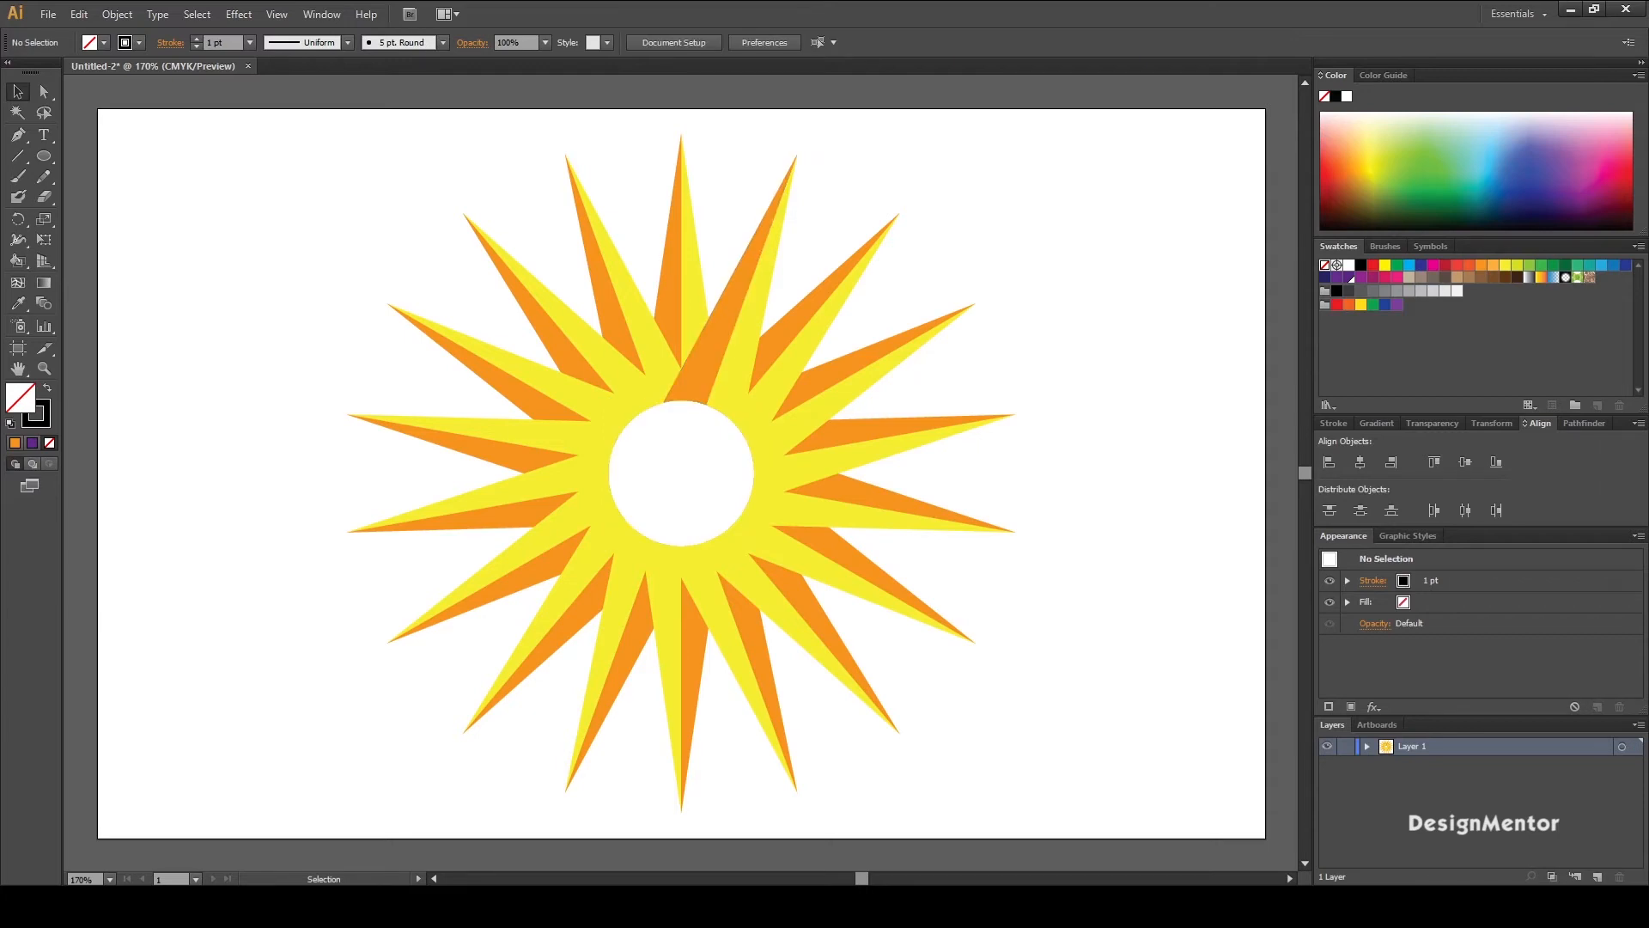
# Step: Copy the top spike, paste the copy in front of it and deselect everything
pyautogui.click(670, 283)
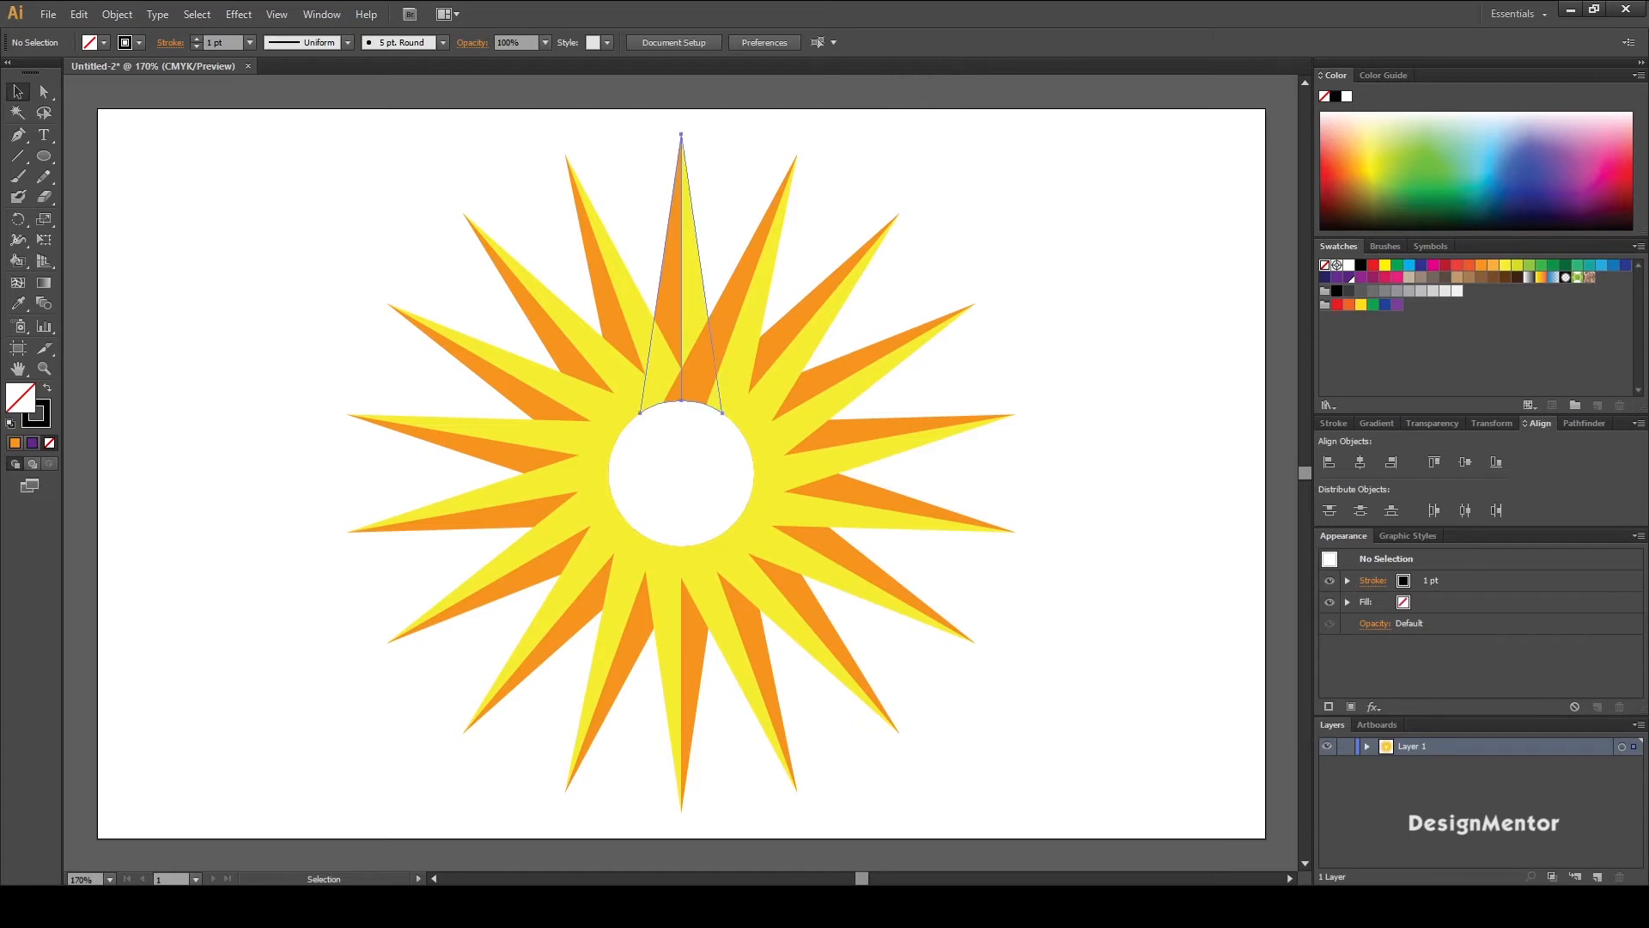
pyautogui.press('a')
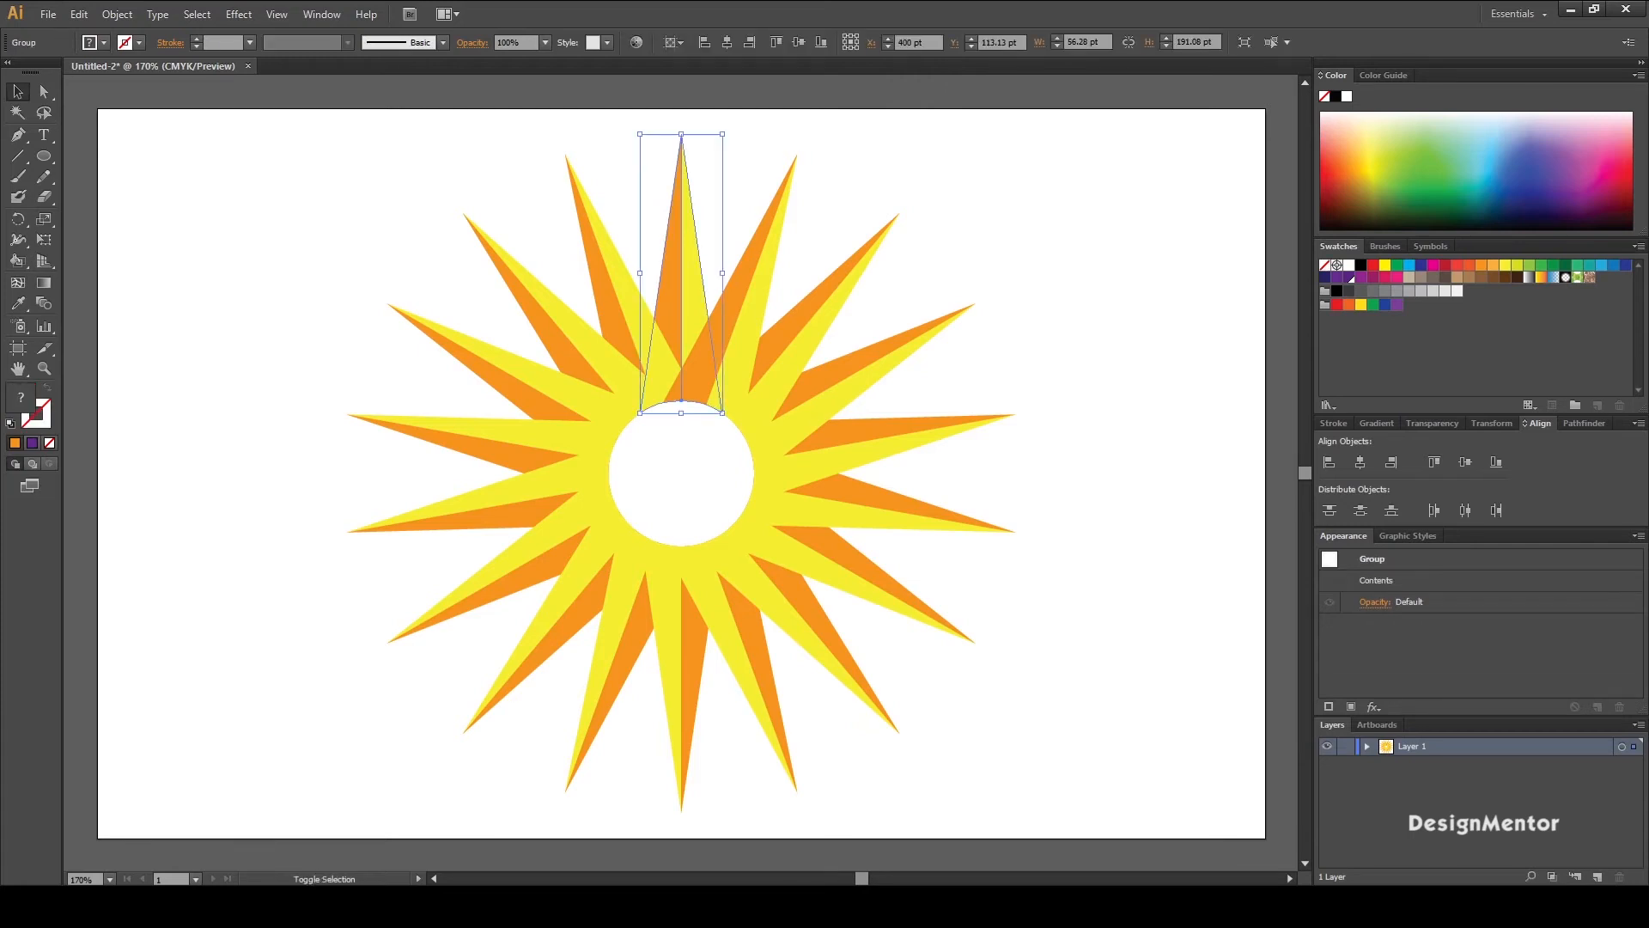
pyautogui.press('v')
pyautogui.click(78, 14)
pyautogui.click(110, 103)
pyautogui.click(79, 14)
pyautogui.click(133, 145)
pyautogui.press('a')
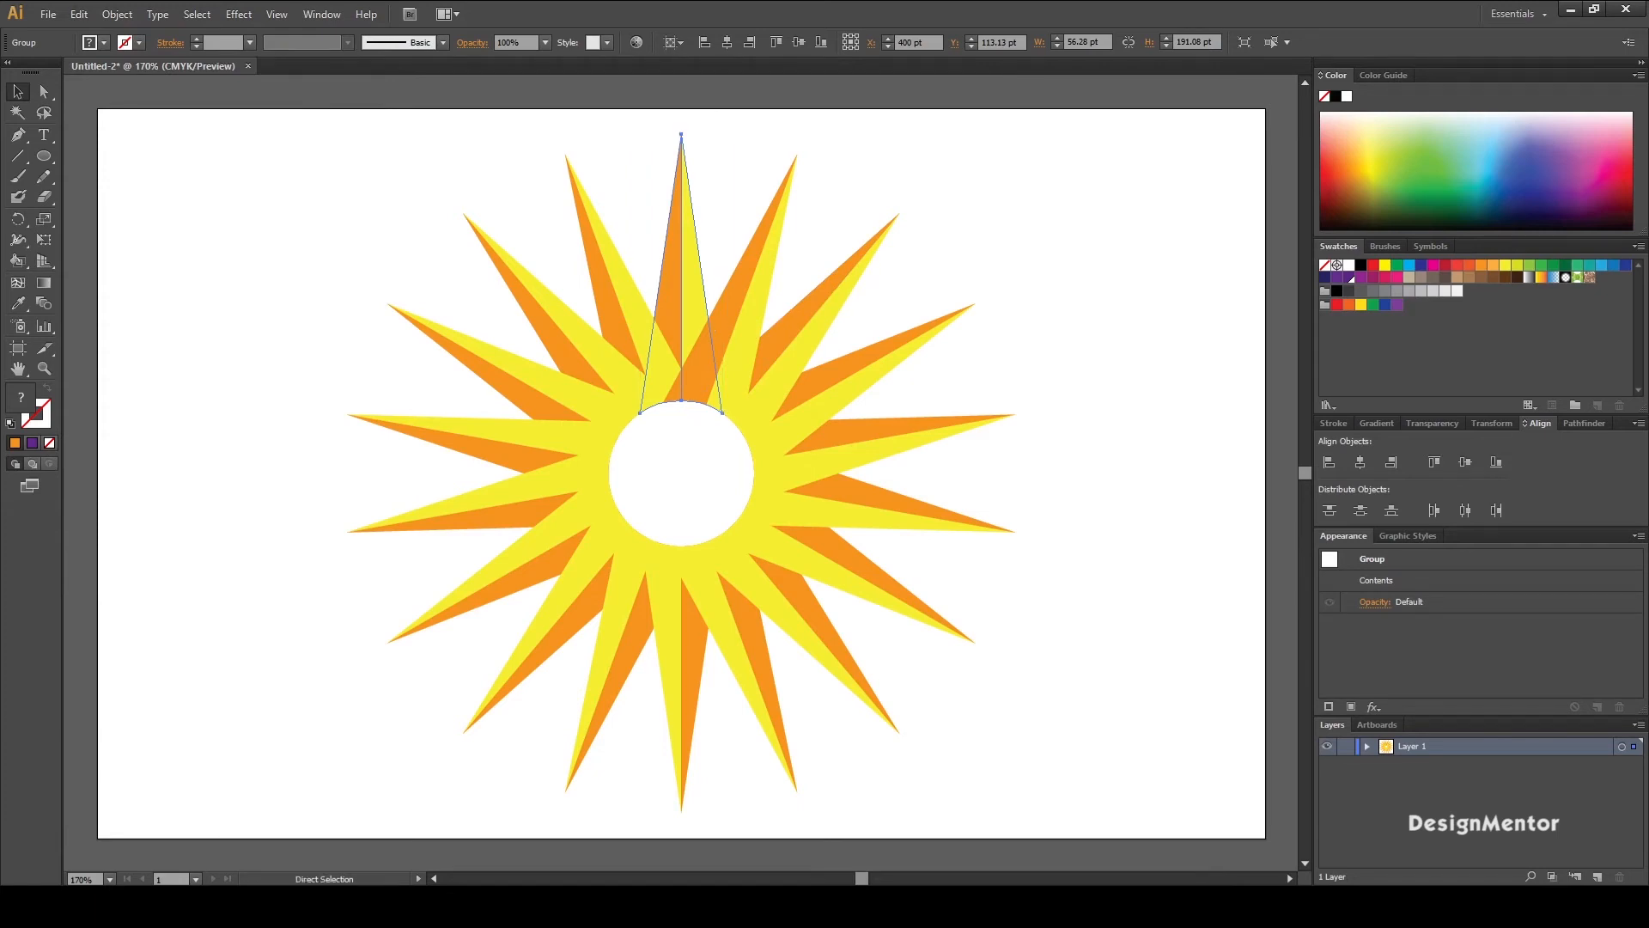
pyautogui.hotkey('ctrl', 'shift', 'a')
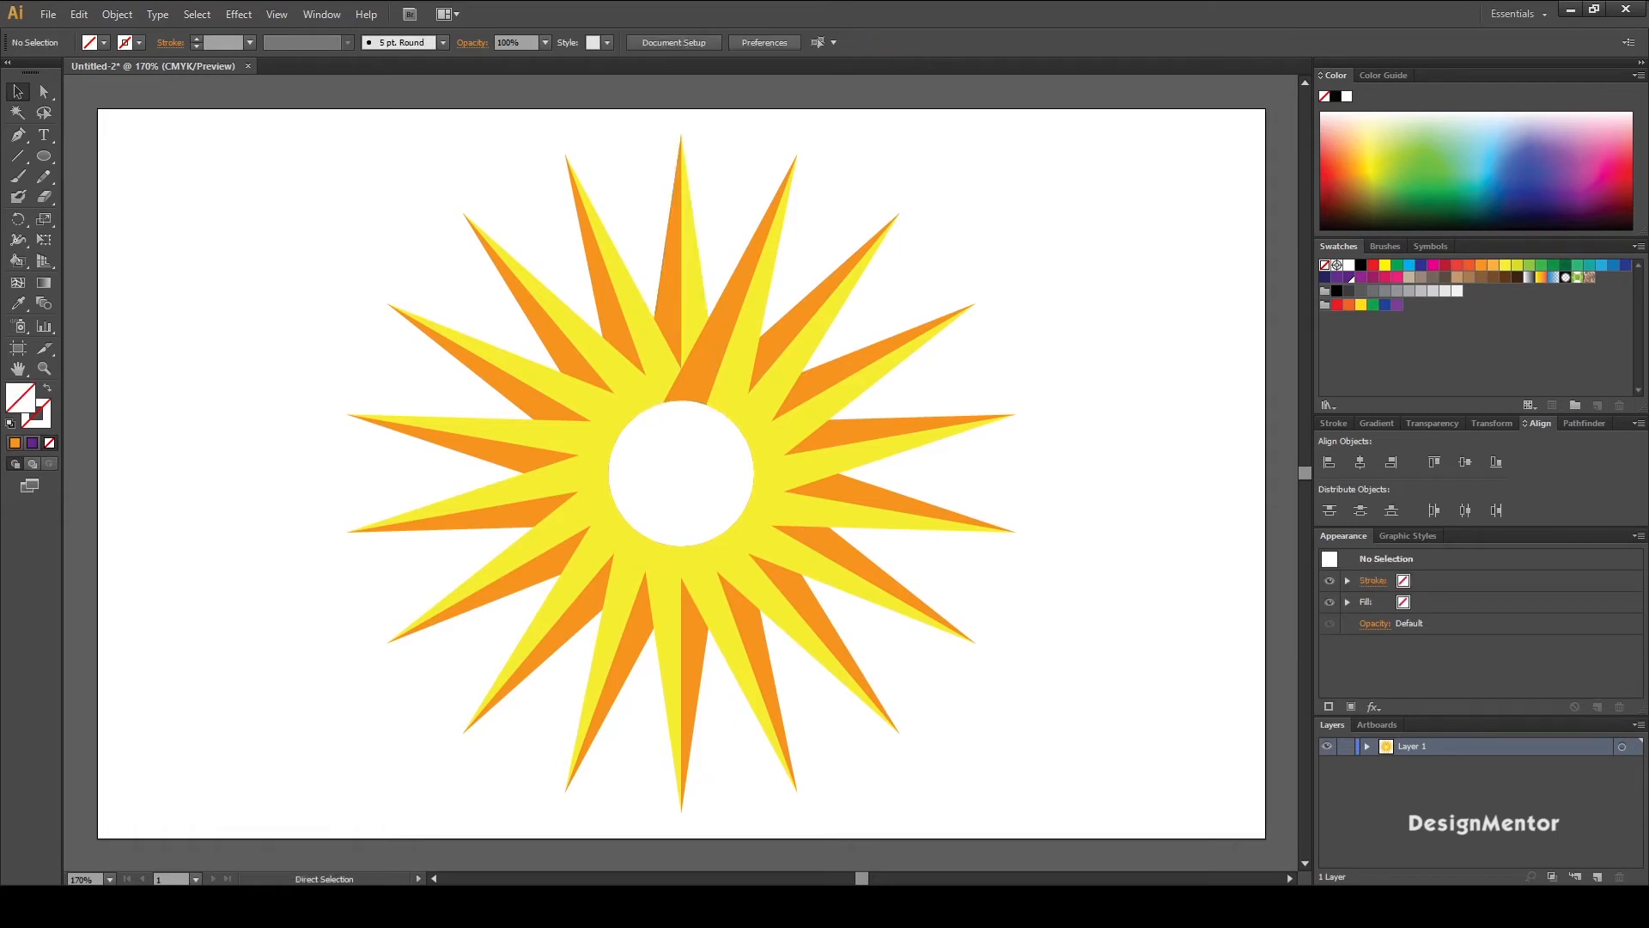
# Step: Paste another copy of the top spike and nudge it vertically over the original to a Y position of 150.13 pt
pyautogui.hotkey('ctrl', 'v')
pyautogui.hotkey('shift', 'Up')
pyautogui.hotkey('shift', 'Up')
pyautogui.hotkey('shift', 'Up')
pyautogui.hotkey('shift', 'Up')
pyautogui.hotkey('shift', 'Up')
pyautogui.hotkey('shift', 'Up')
pyautogui.hotkey('shift', 'Up')
pyautogui.hotkey('shift', 'Up')
pyautogui.hotkey('shift', 'Up')
pyautogui.hotkey('shift', 'Up')
pyautogui.hotkey('shift', 'Up')
pyautogui.hotkey('shift', 'Up')
pyautogui.hotkey('shift', 'Up')
pyautogui.hotkey('shift', 'Up')
pyautogui.hotkey('shift', 'Up')
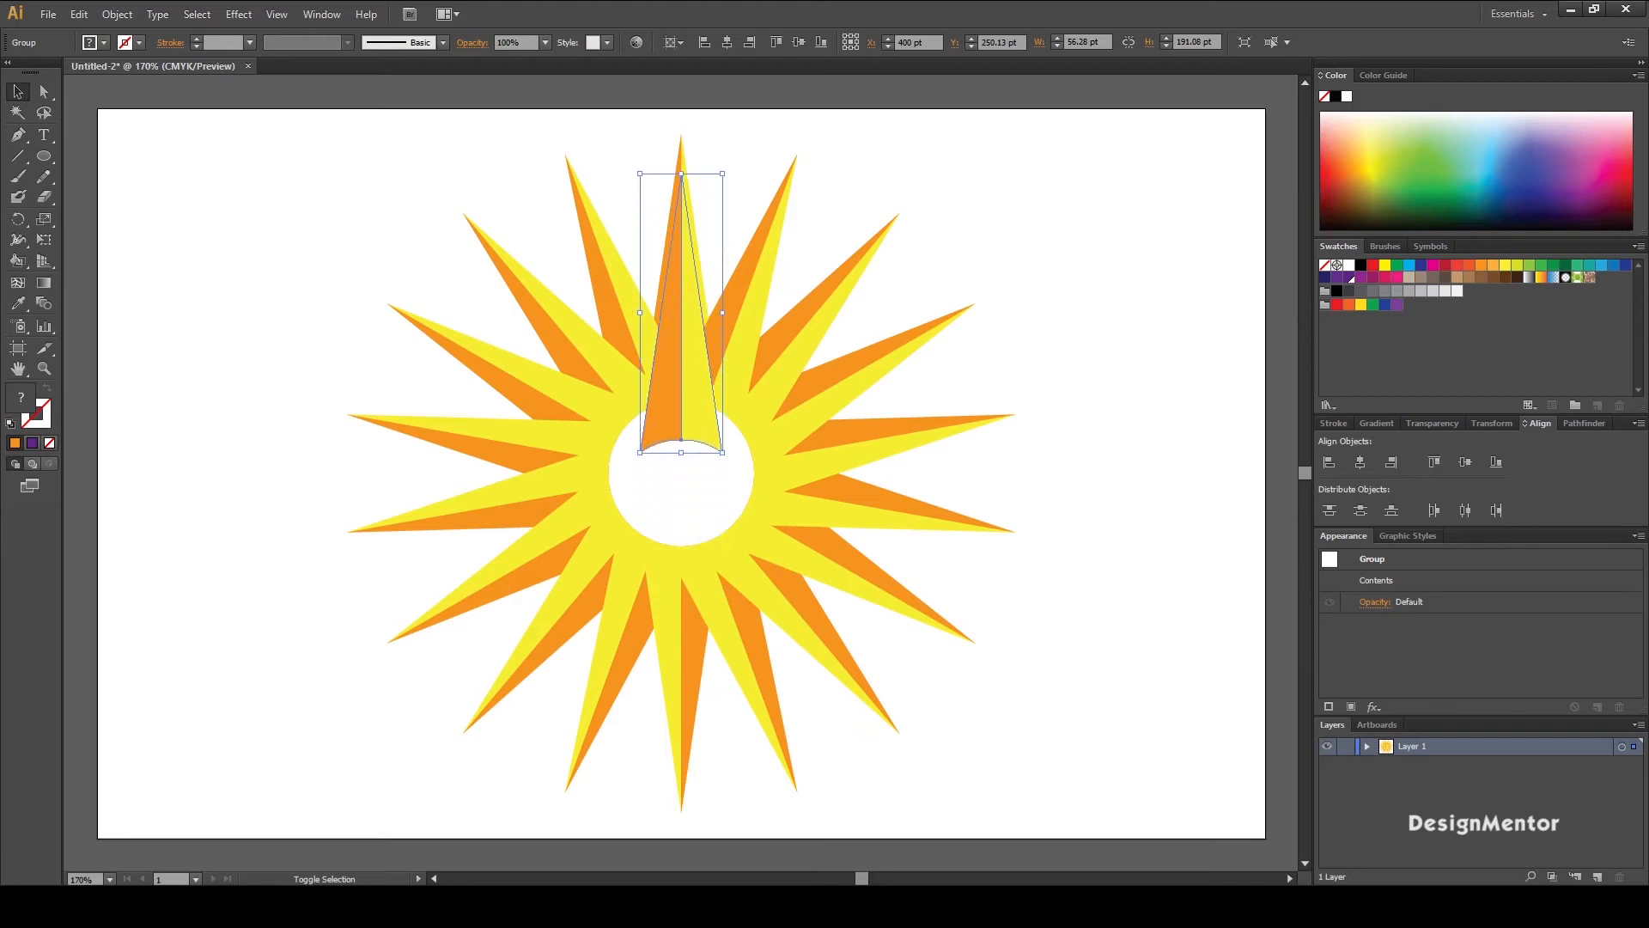
pyautogui.hotkey('shift', 'Down')
pyautogui.hotkey('shift', 'Down')
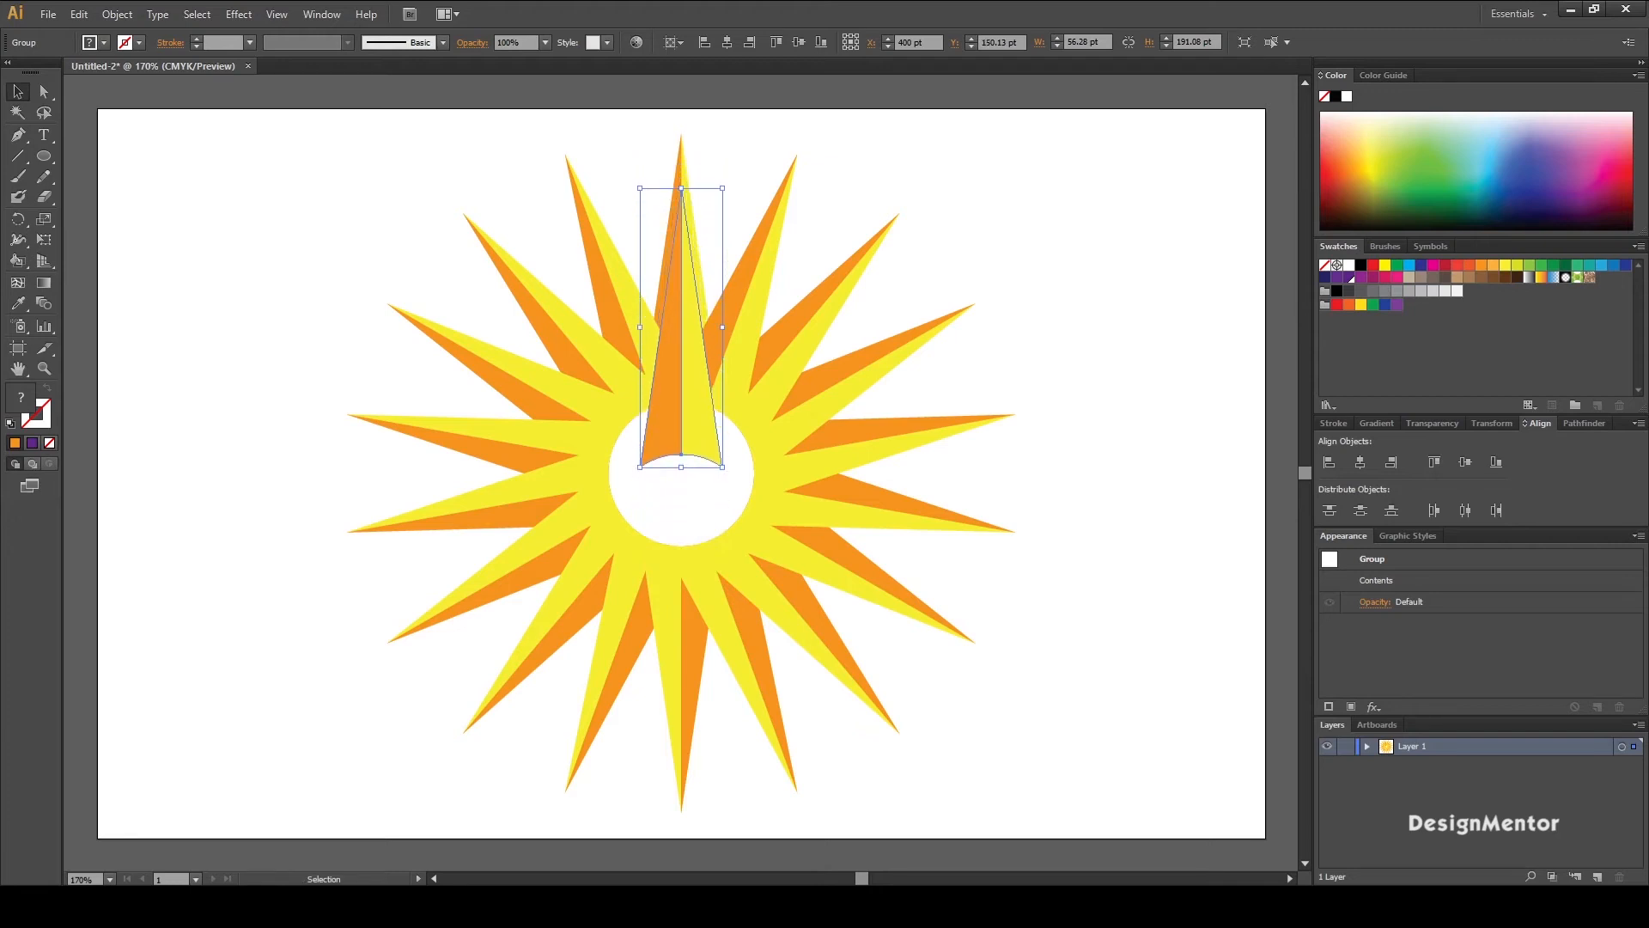
# Step: Delete the original top spike and nudge the pasted copy into its place at a Y position of 113.13 pt
pyautogui.click(681, 155)
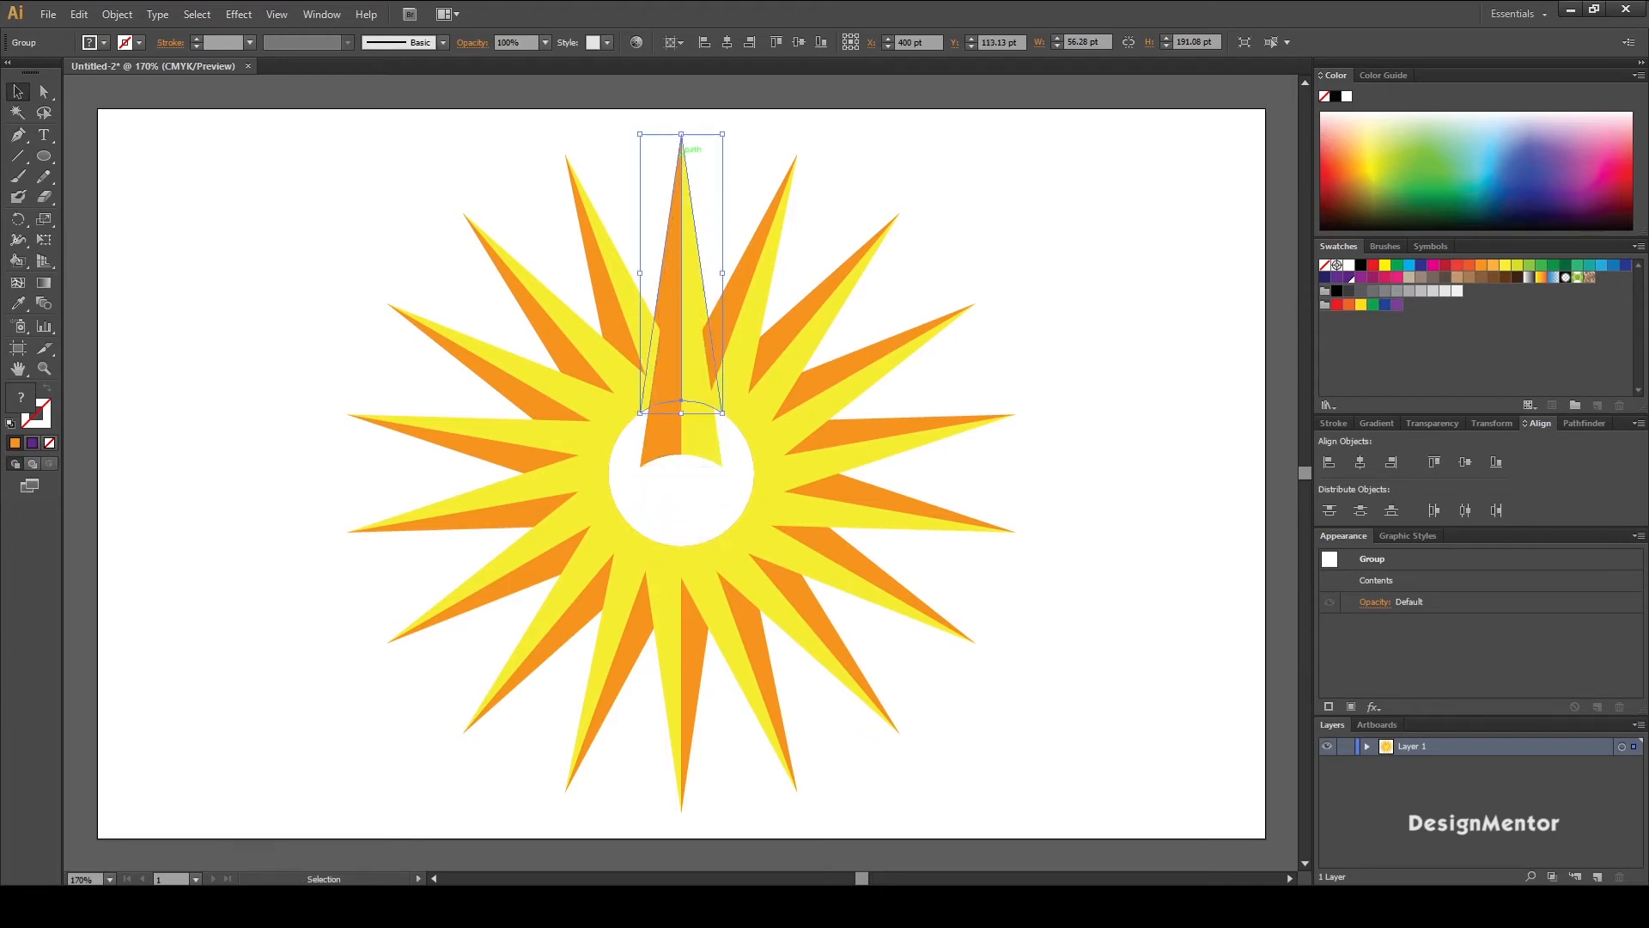
pyautogui.hotkey('ctrl', 'shift', 'a')
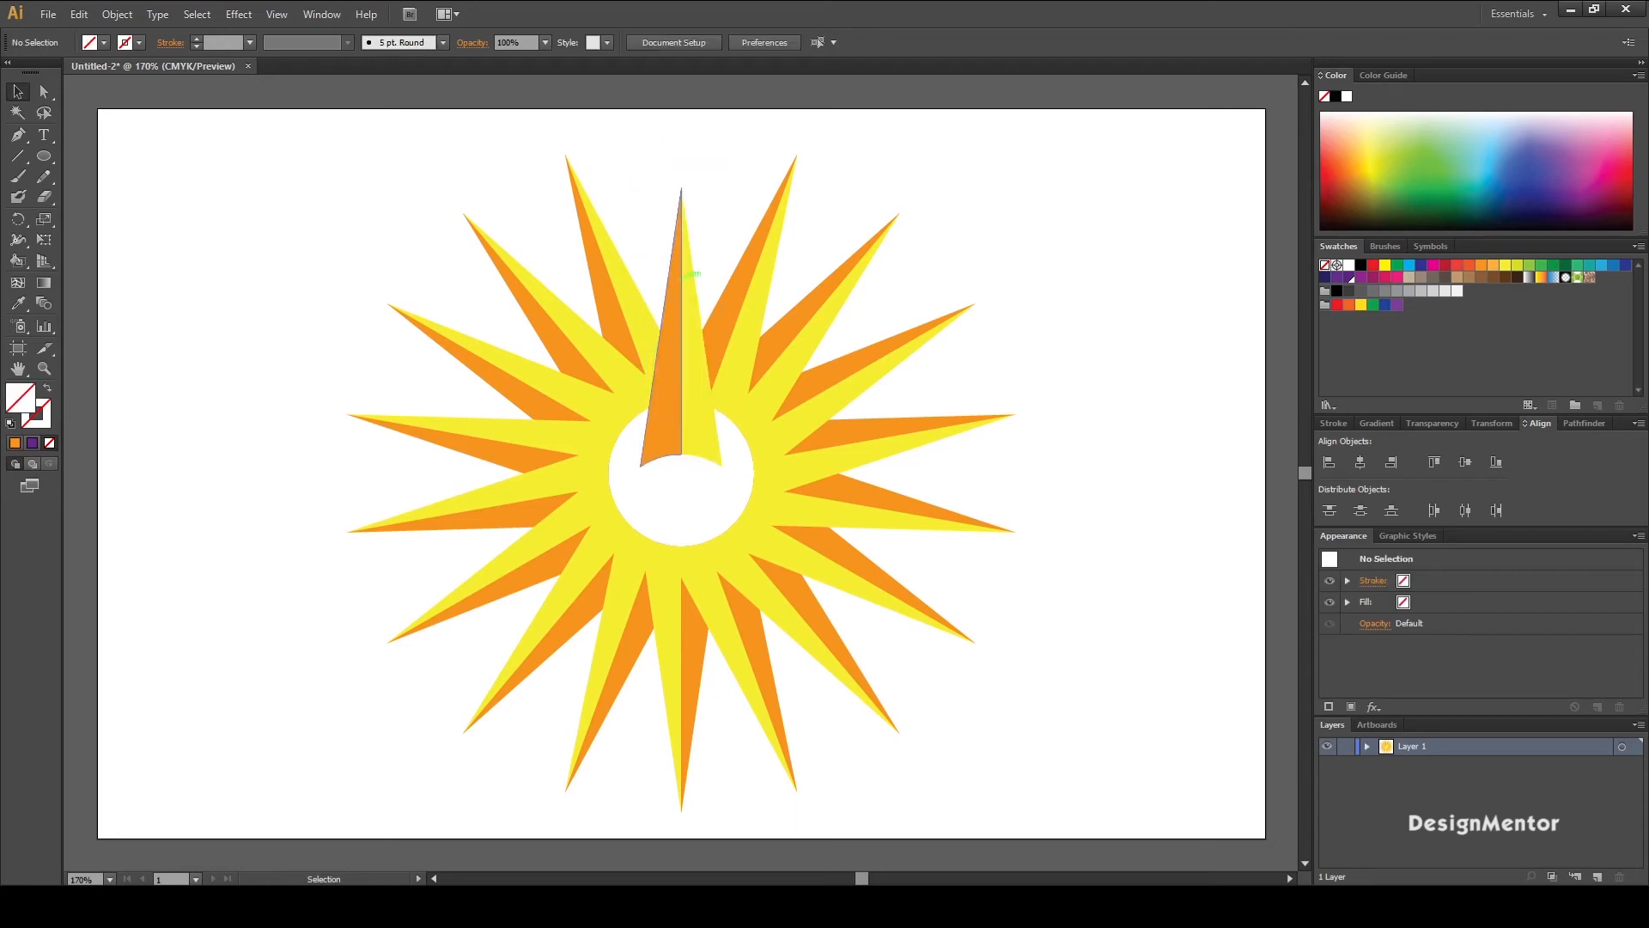
pyautogui.click(687, 273)
pyautogui.hotkey('shift', 'Up')
pyautogui.hotkey('shift', 'Up')
pyautogui.hotkey('shift', 'Up')
pyautogui.hotkey('shift', 'Up')
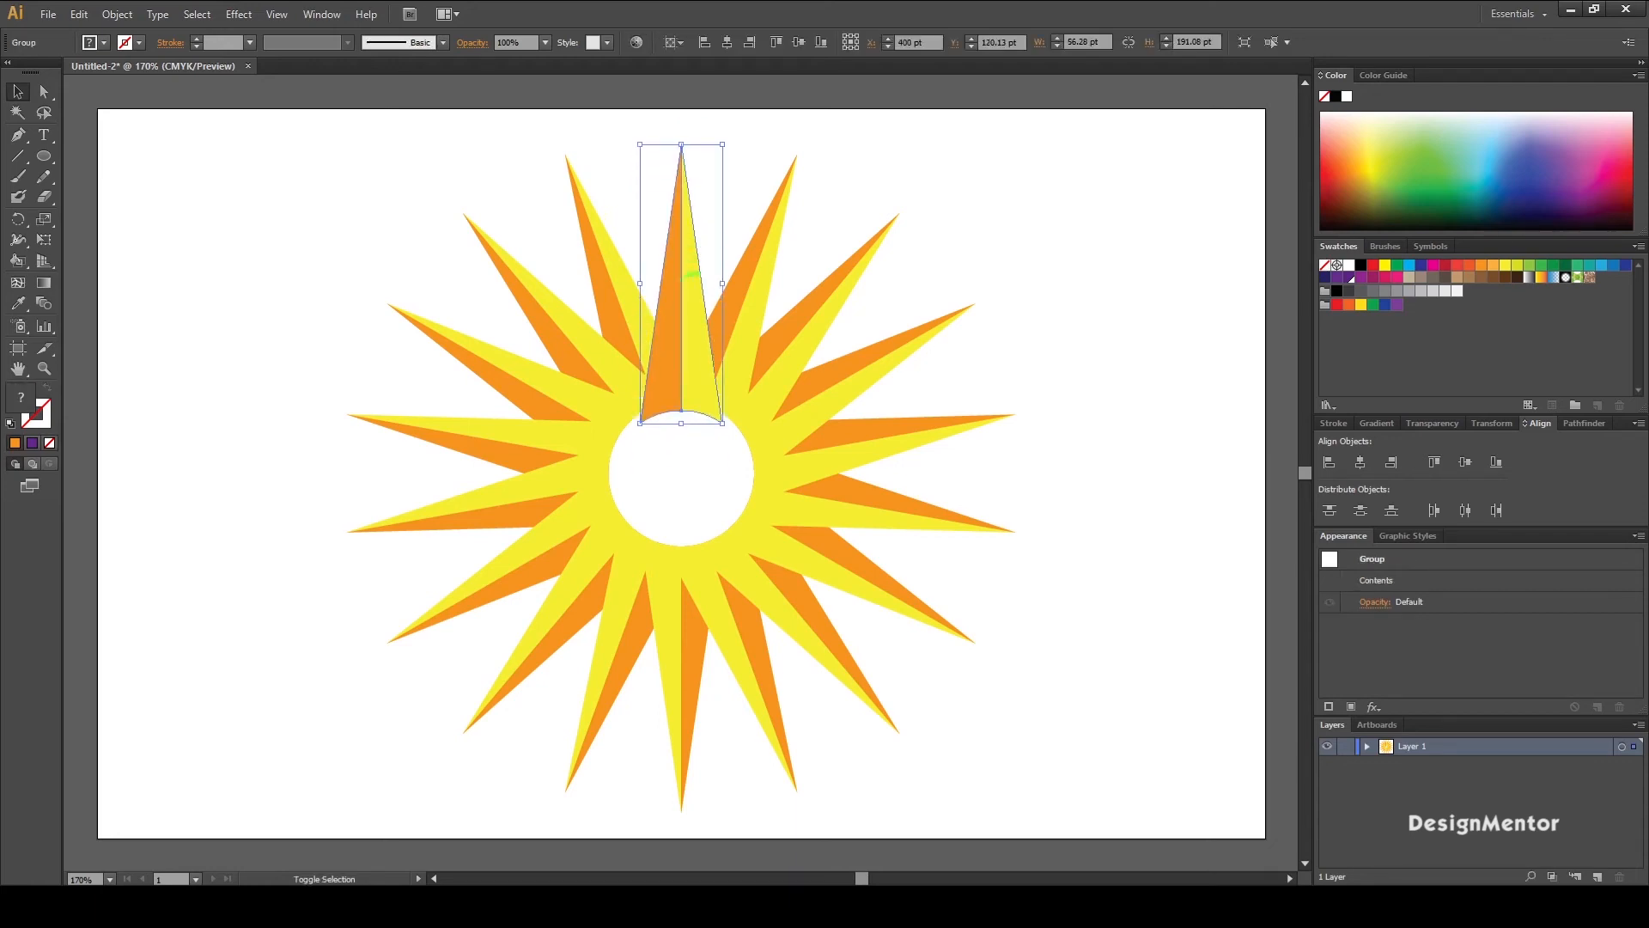
pyautogui.hotkey('shift', 'Down')
pyautogui.press('Down')
pyautogui.press('Down')
pyautogui.press('Down')
pyautogui.press('Up')
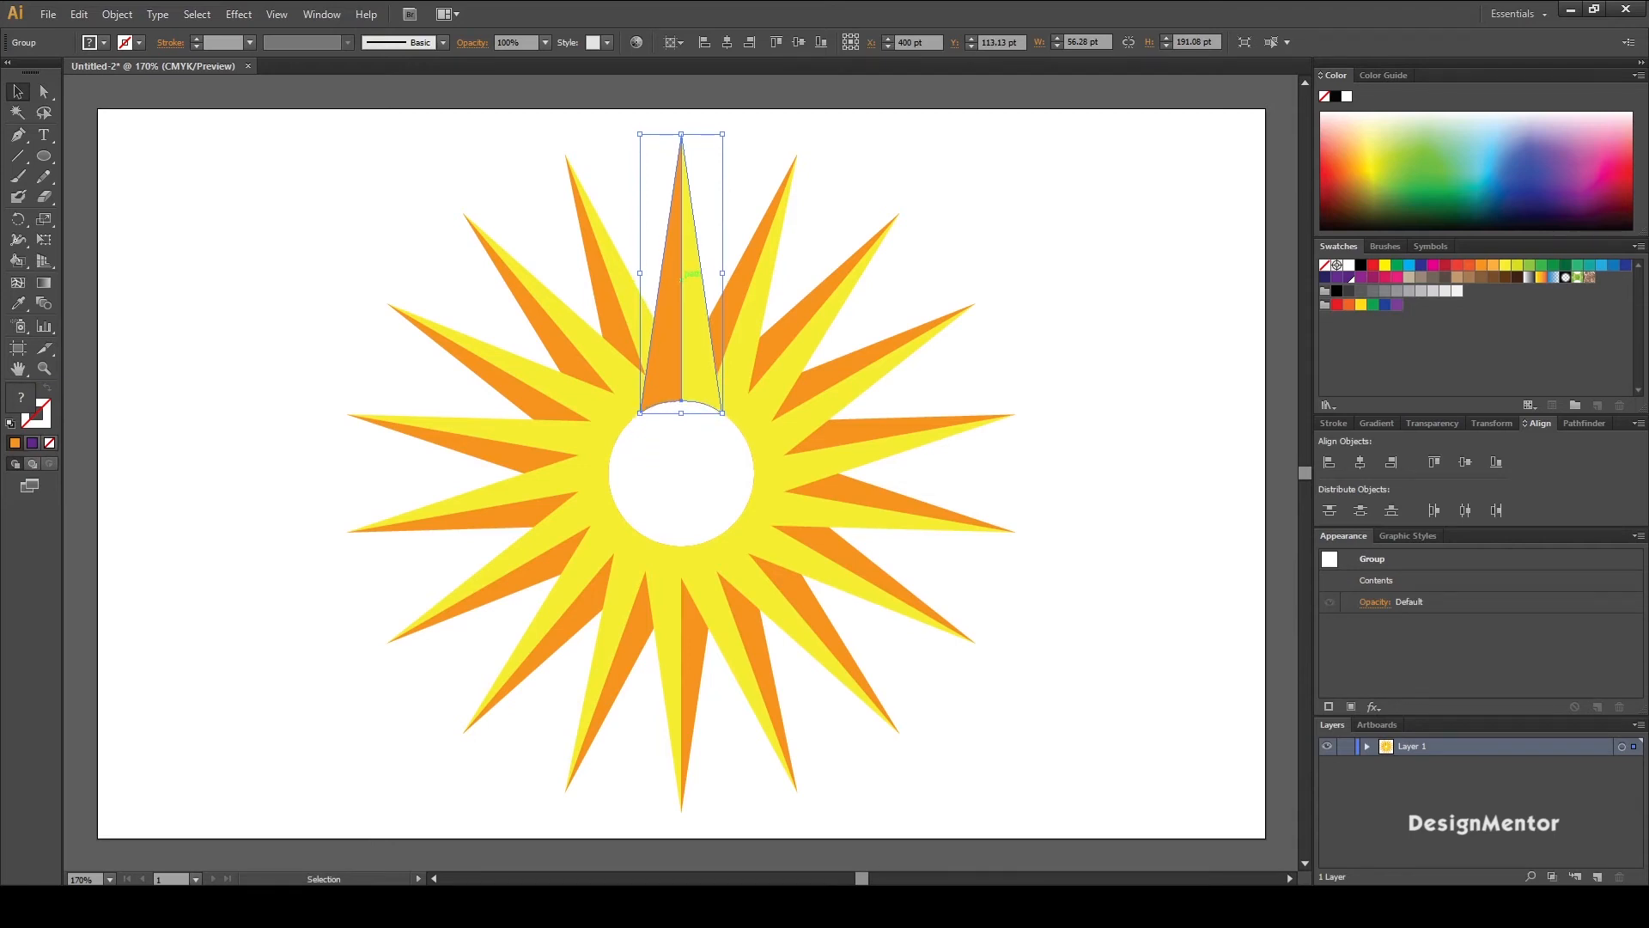
pyautogui.hotkey('ctrl', 'shift', 'a')
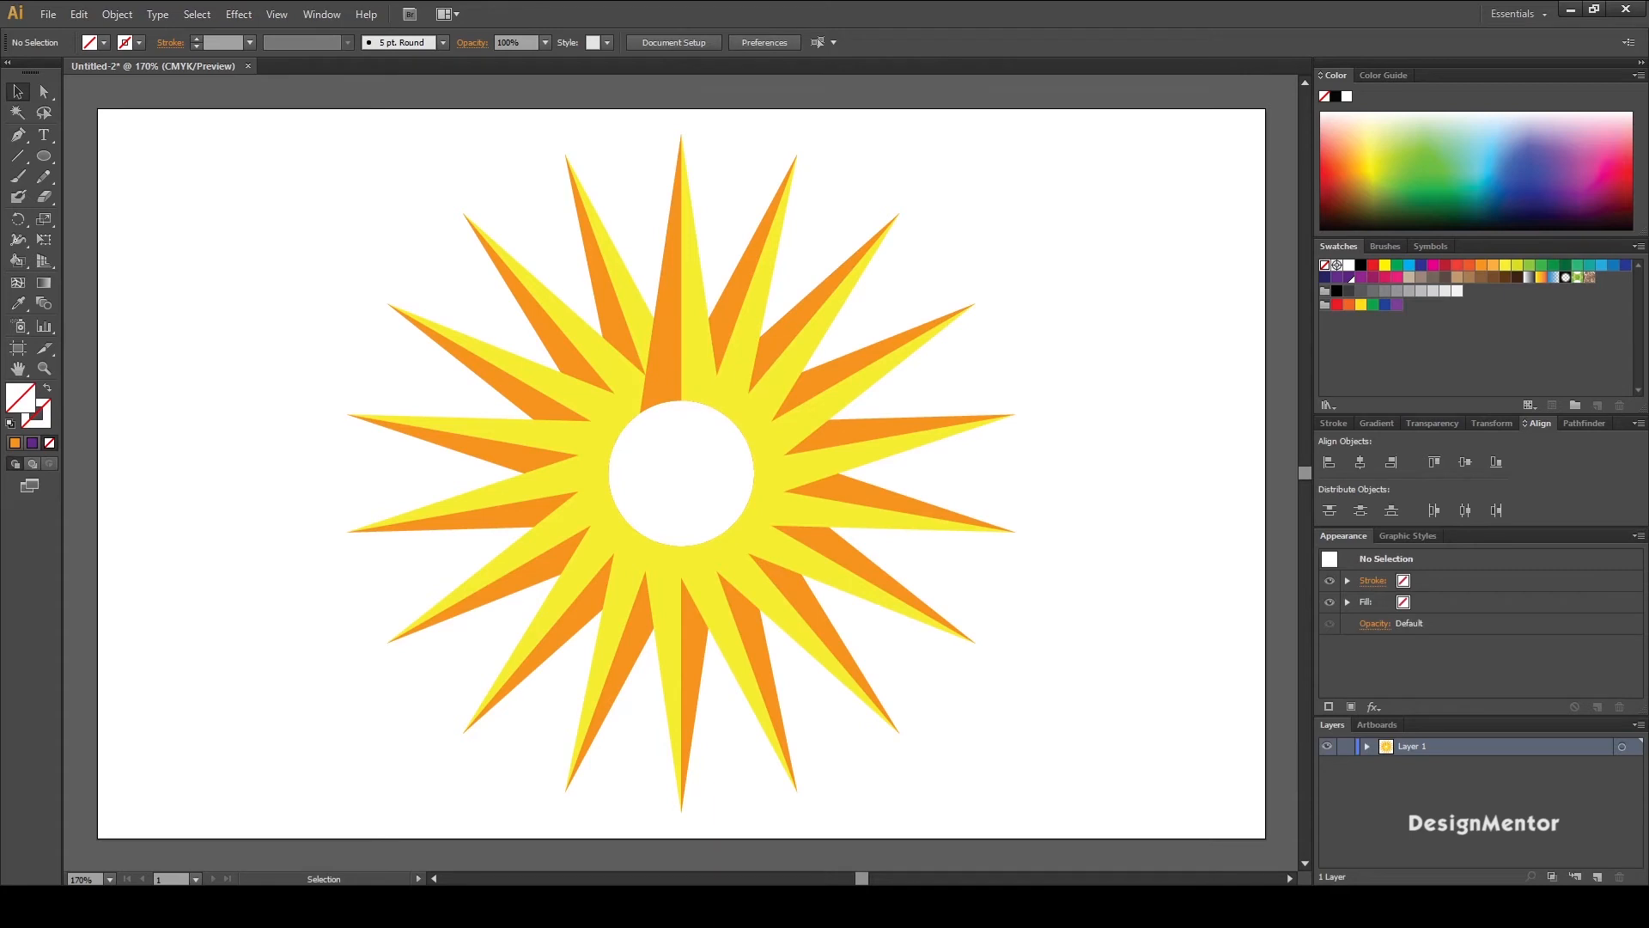
# Step: Ungroup the first spike counterclockwise from the top one twice, separating its orange and yellow halves
pyautogui.click(624, 284)
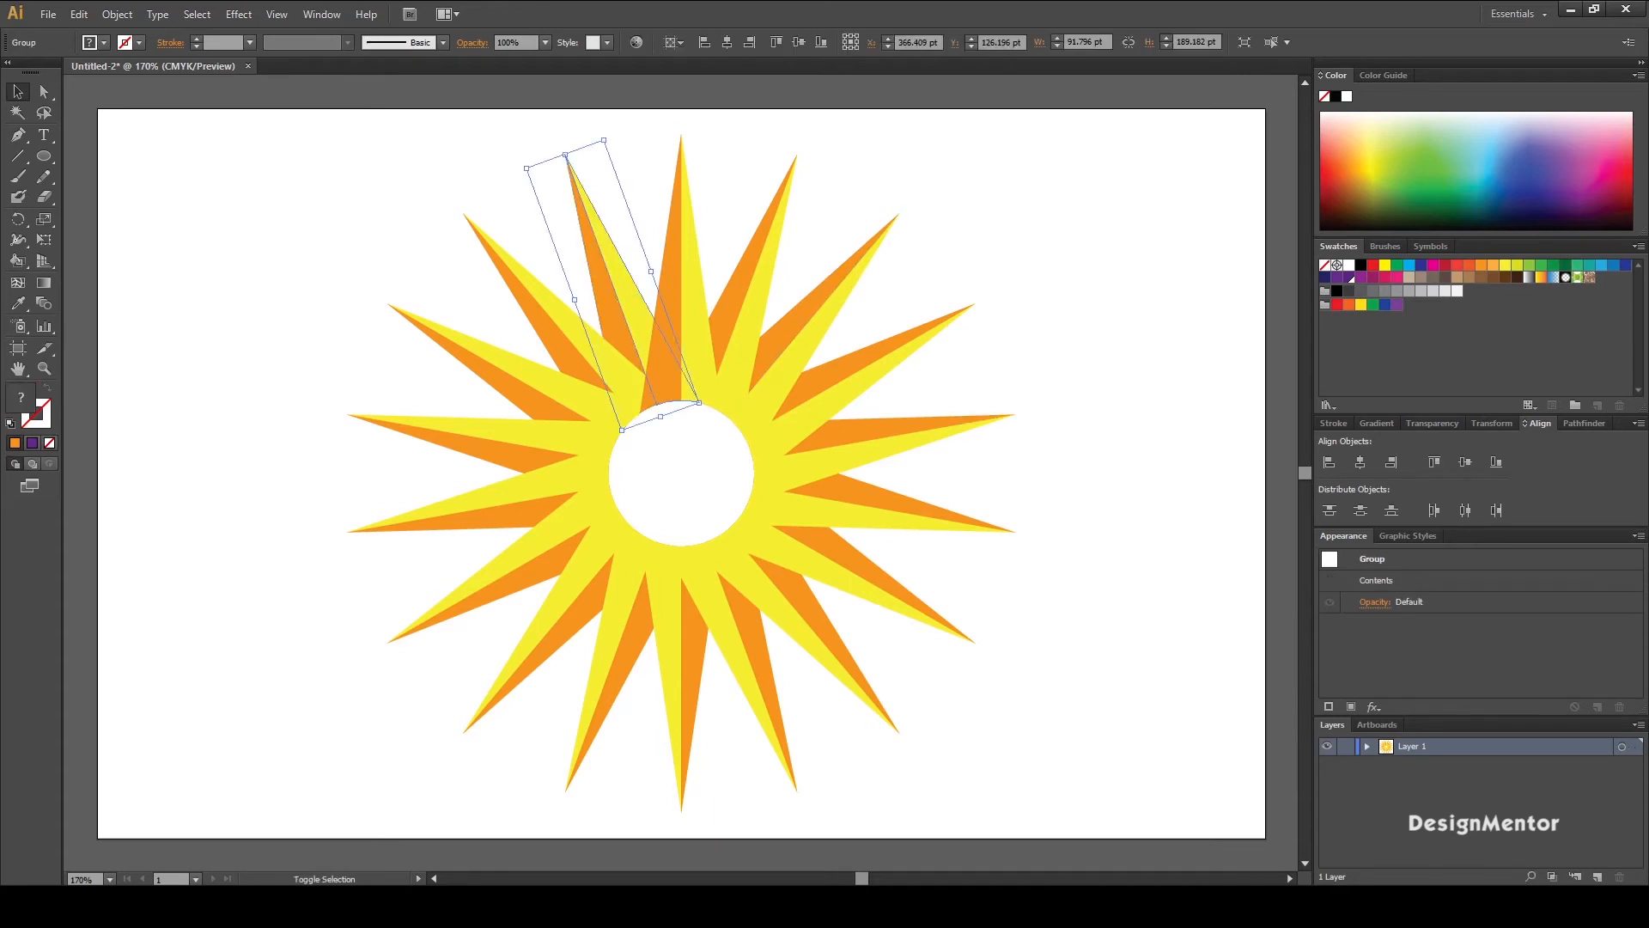
pyautogui.hotkey('ctrl', 'shift', 'a')
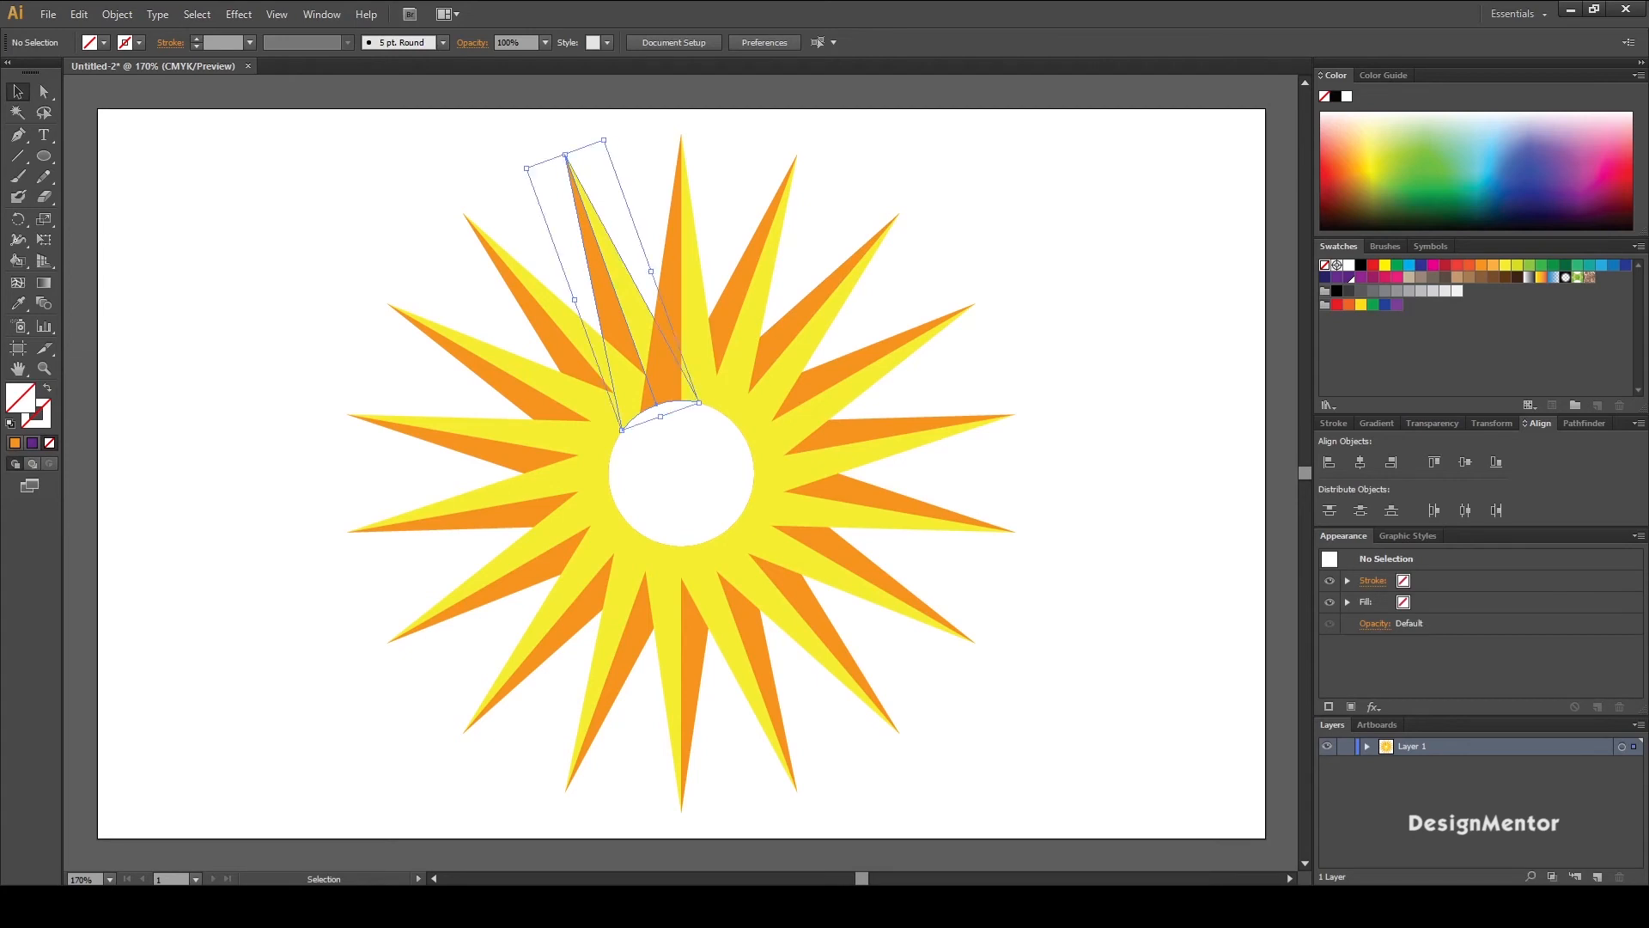
pyautogui.click(623, 283)
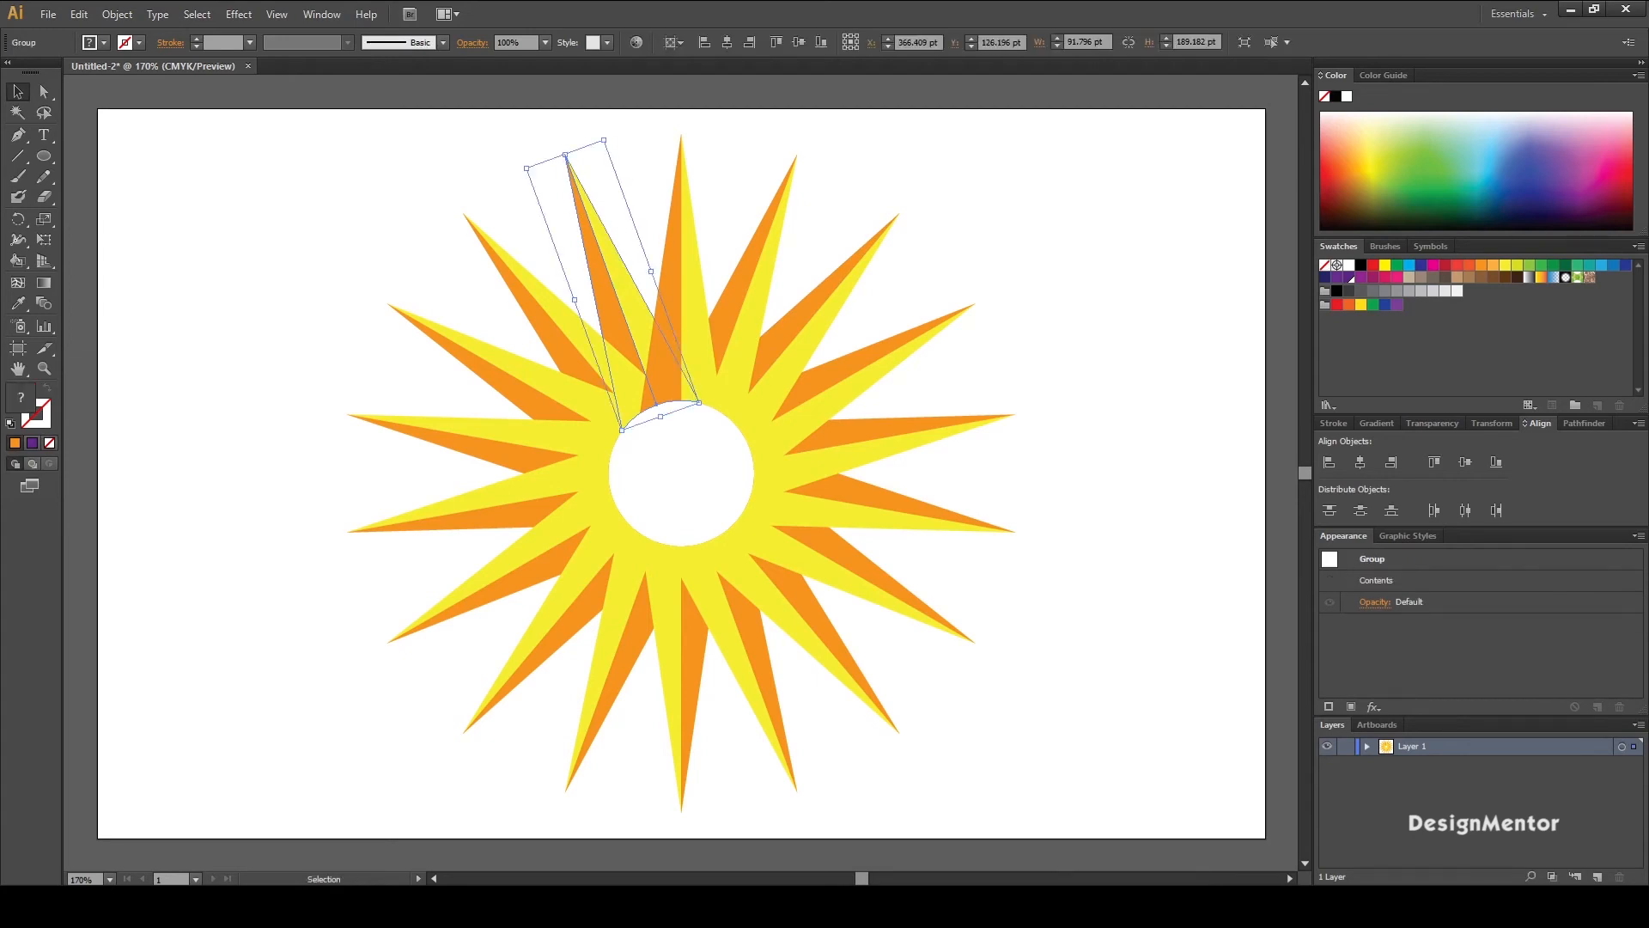
pyautogui.rightClick(613, 285)
pyautogui.click(681, 398)
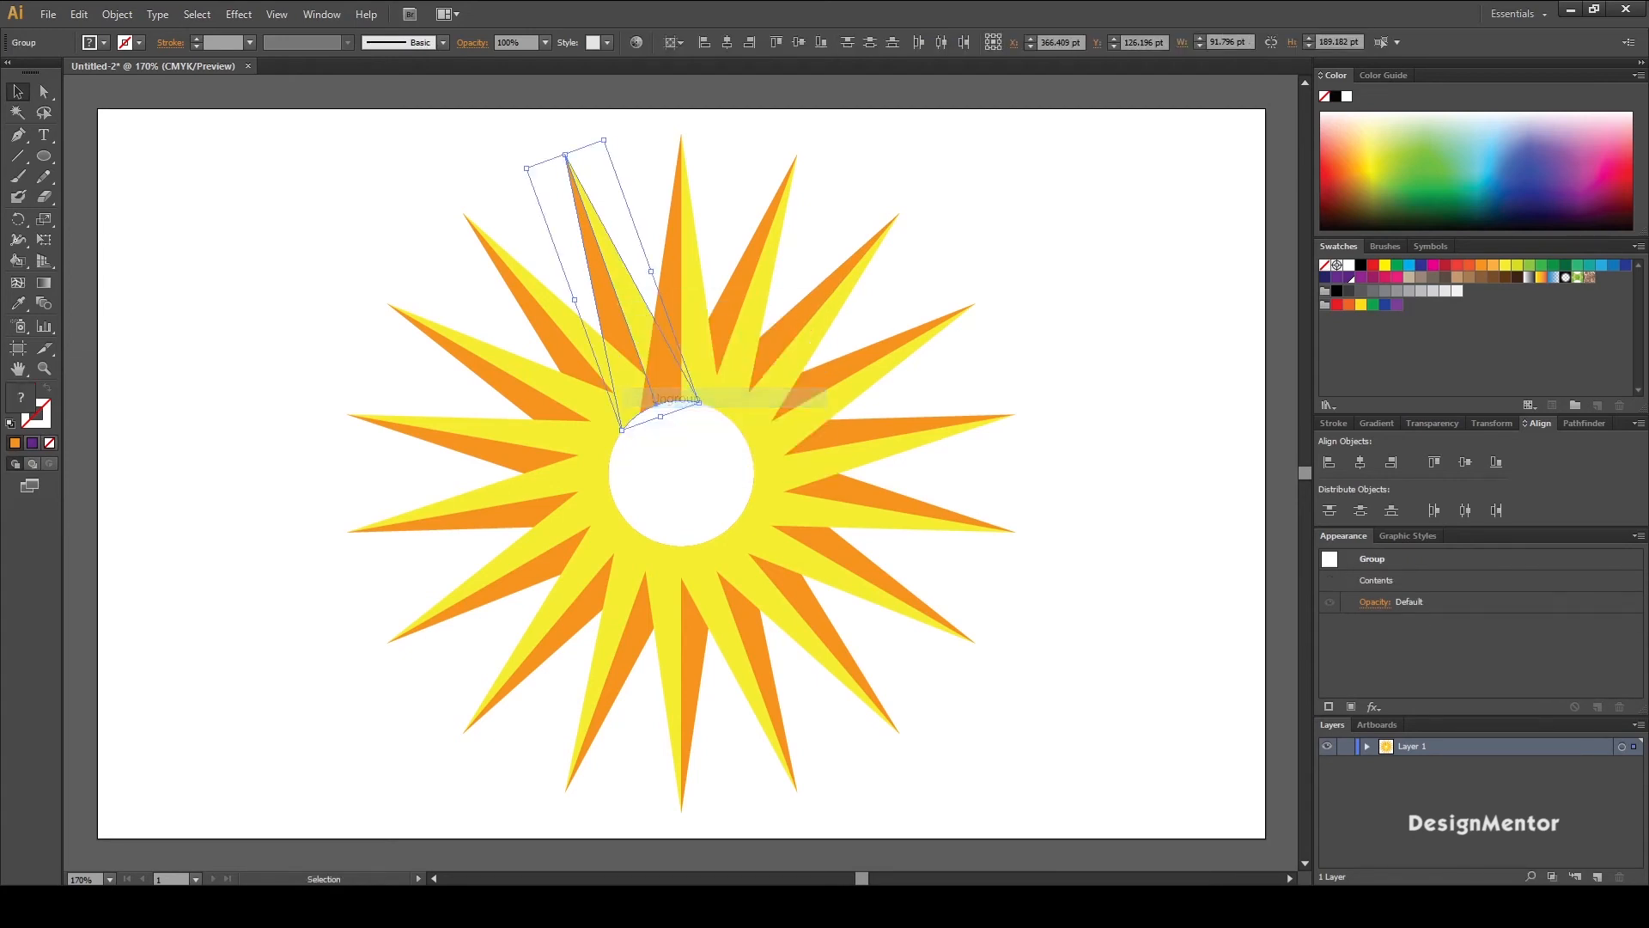
pyautogui.rightClick(645, 301)
pyautogui.click(681, 404)
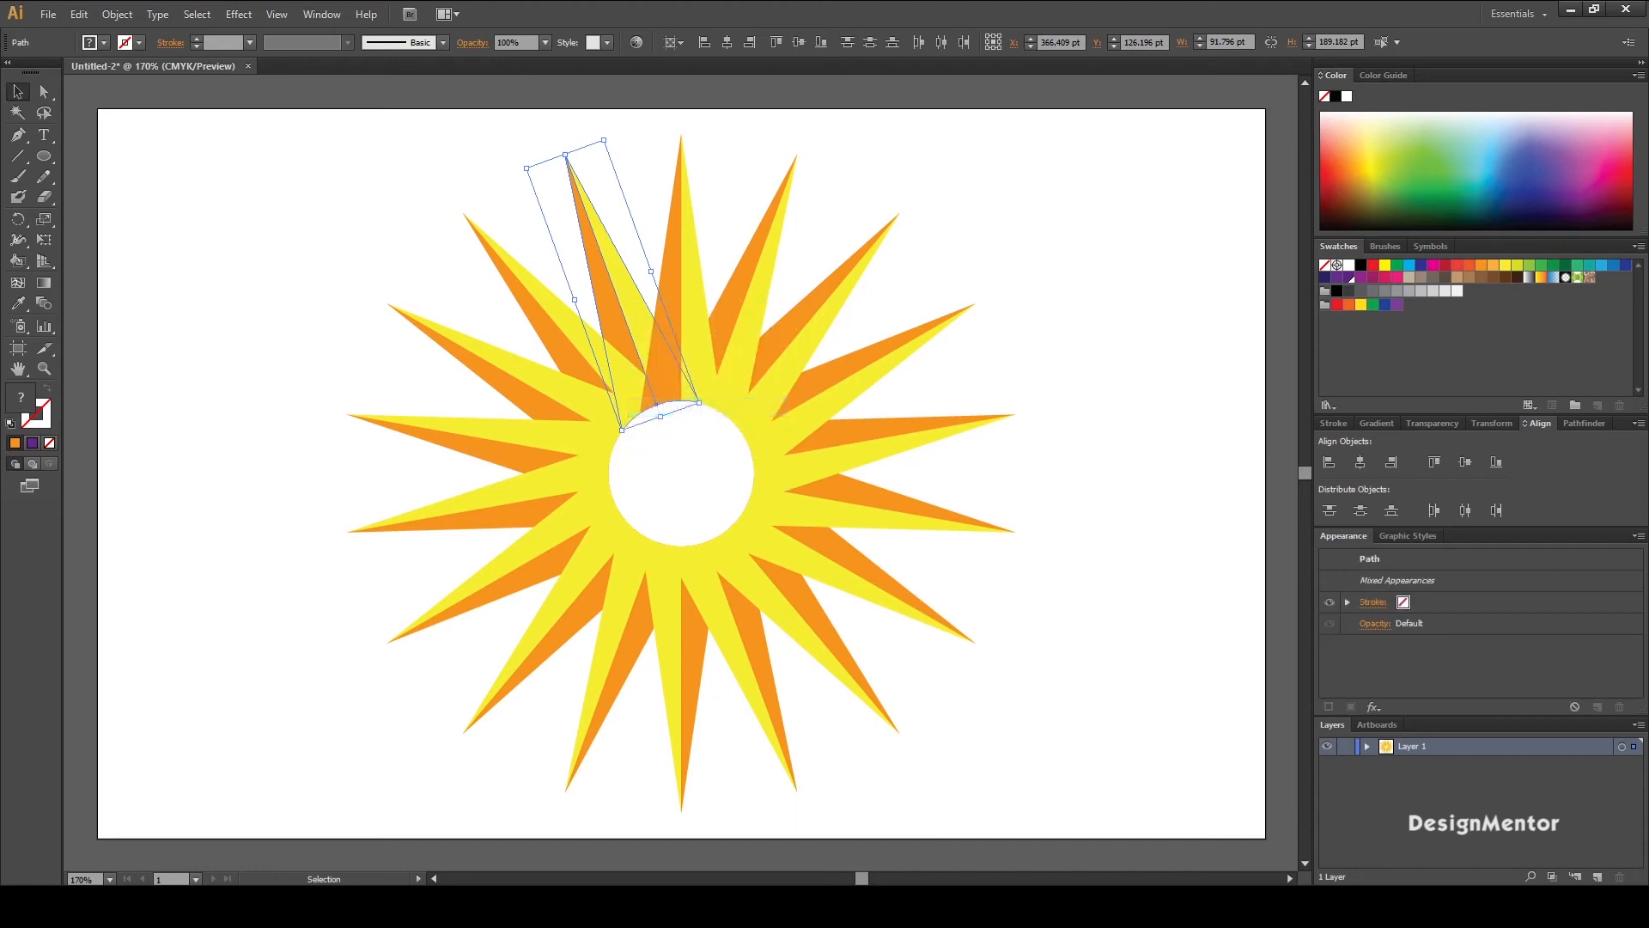
pyautogui.hotkey('ctrl', 'shift', 'a')
# Step: Copy the yellow half of the first spike counterclockwise from the top, paste it in front and deselect everything
pyautogui.click(636, 309)
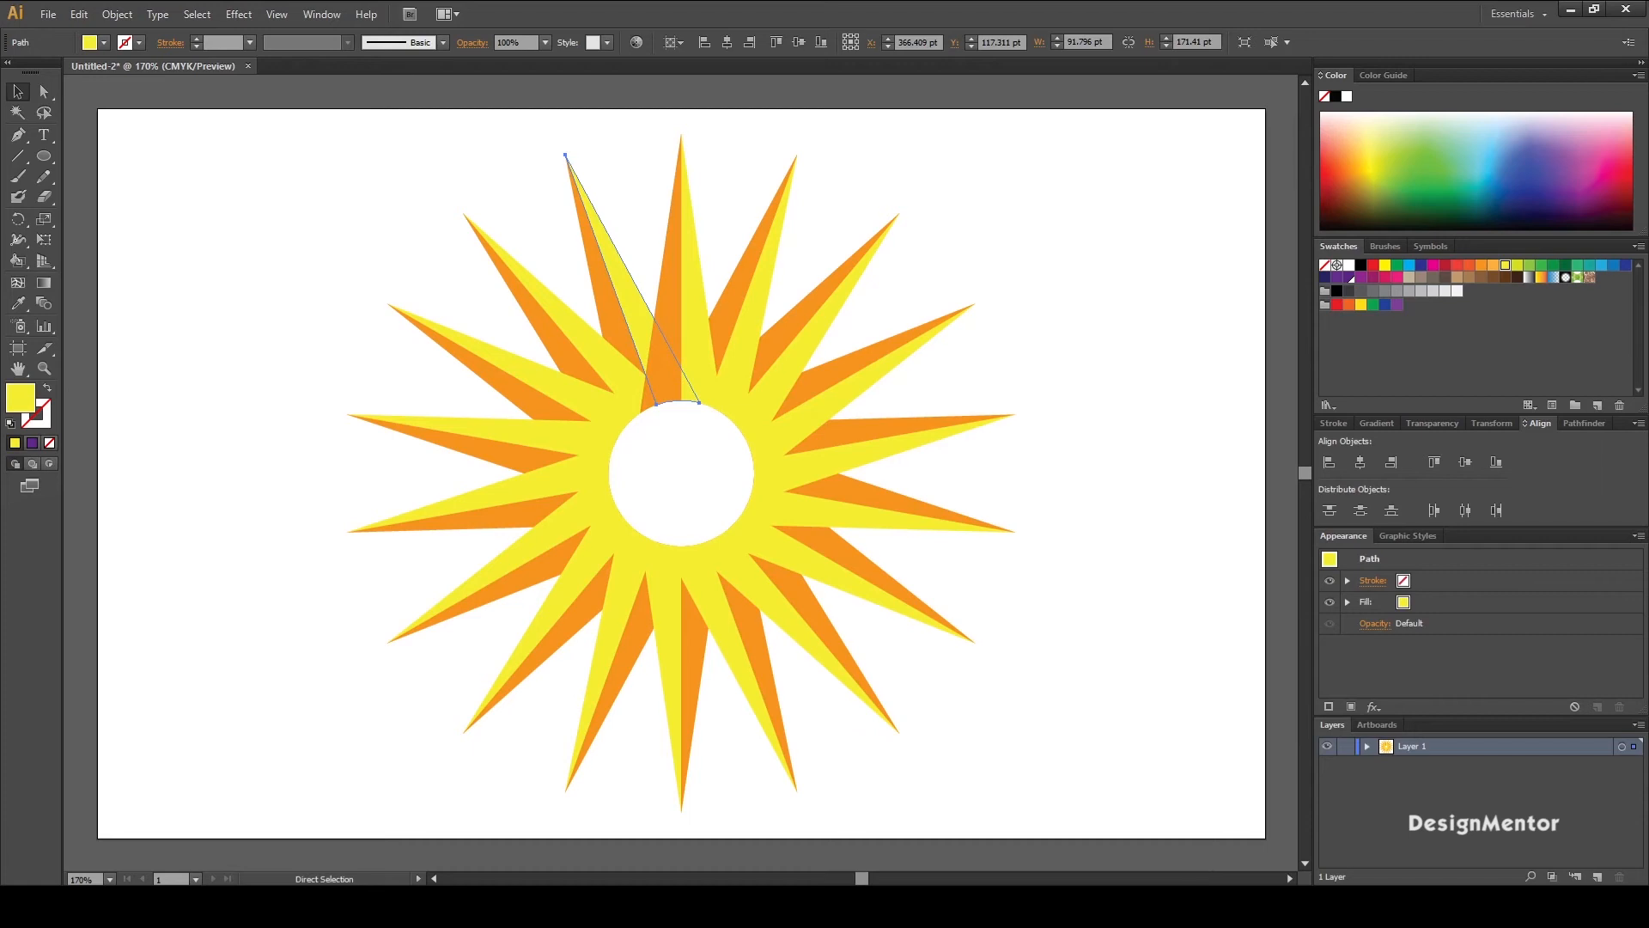
pyautogui.hotkey('ctrl', 'shift', 'a')
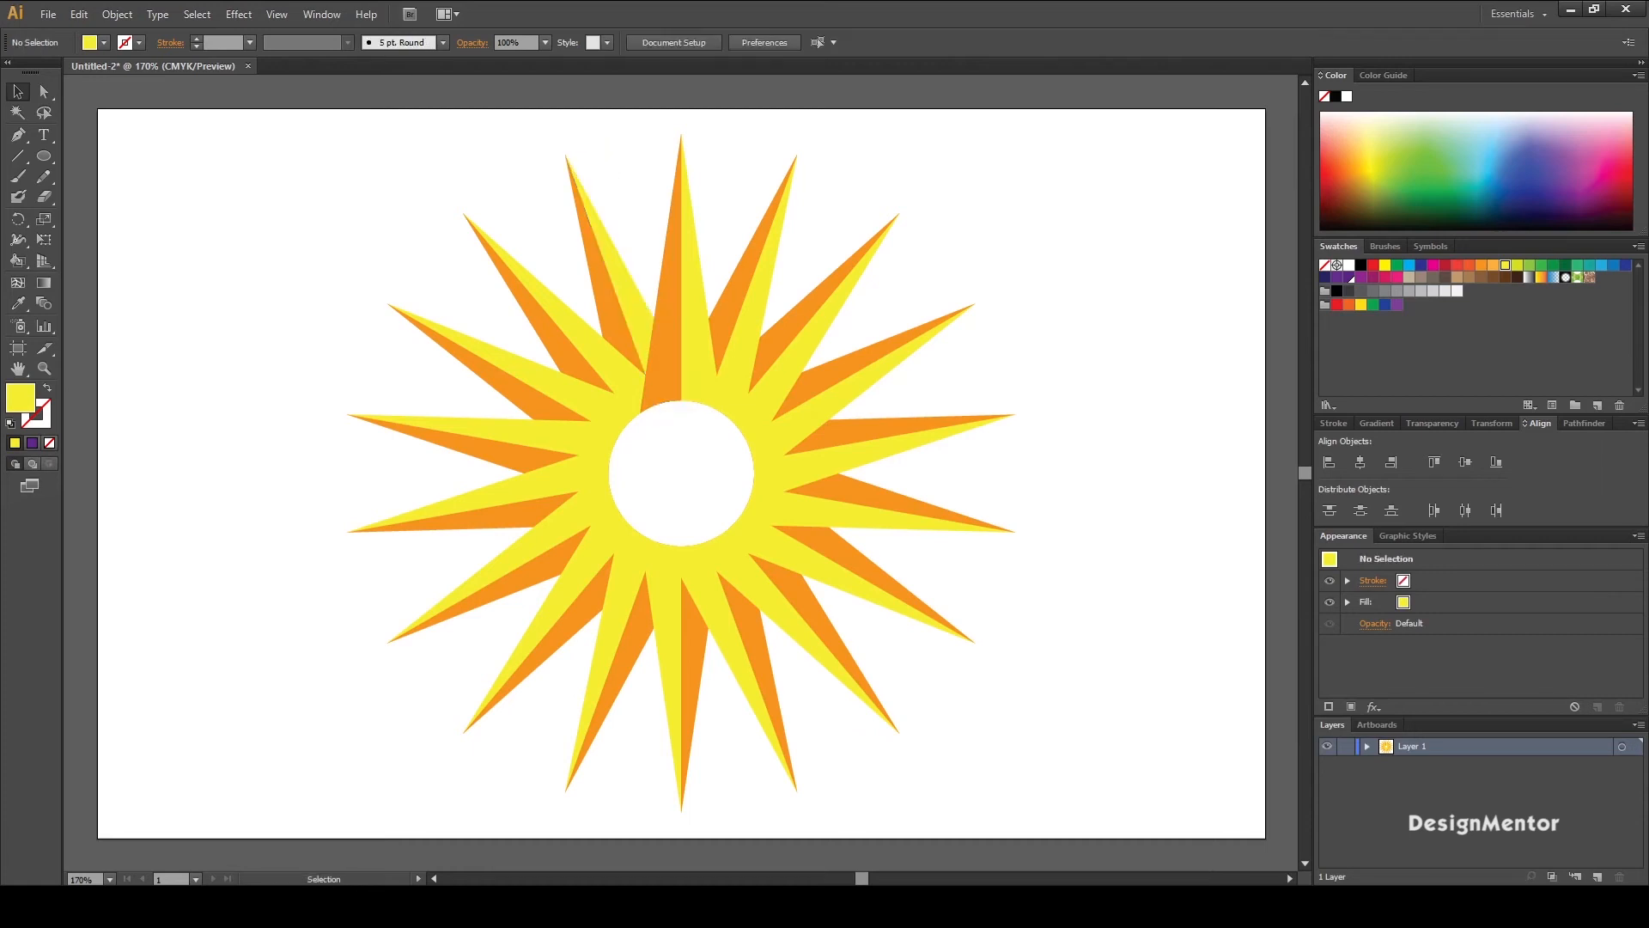
pyautogui.click(635, 310)
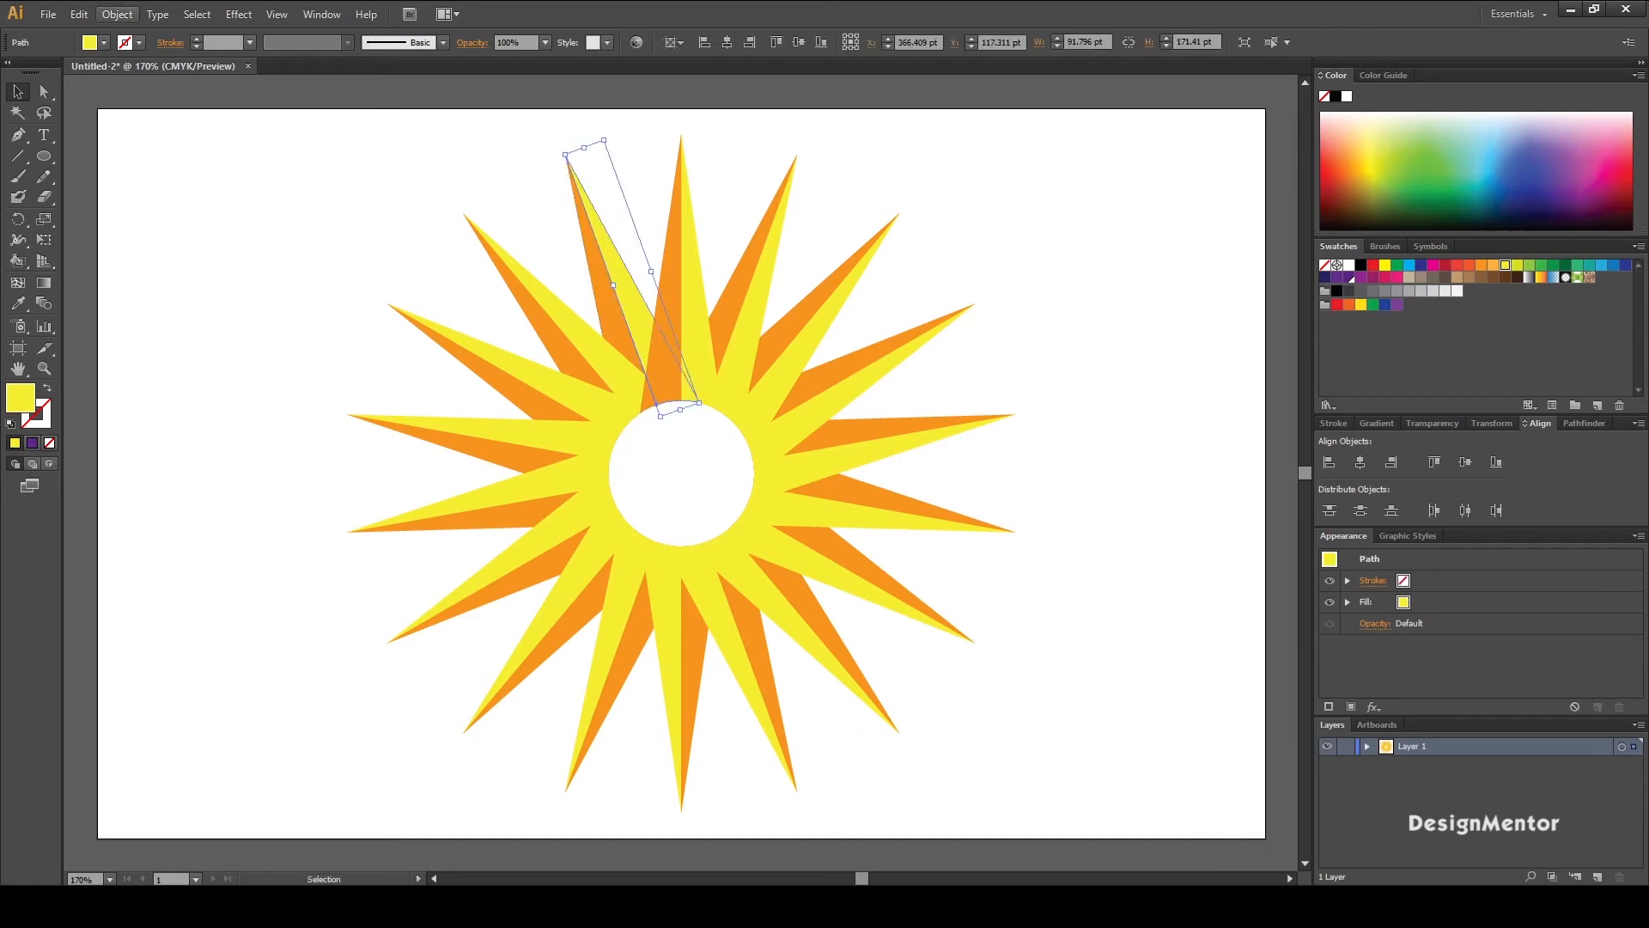
pyautogui.click(78, 14)
pyautogui.click(110, 103)
pyautogui.click(79, 13)
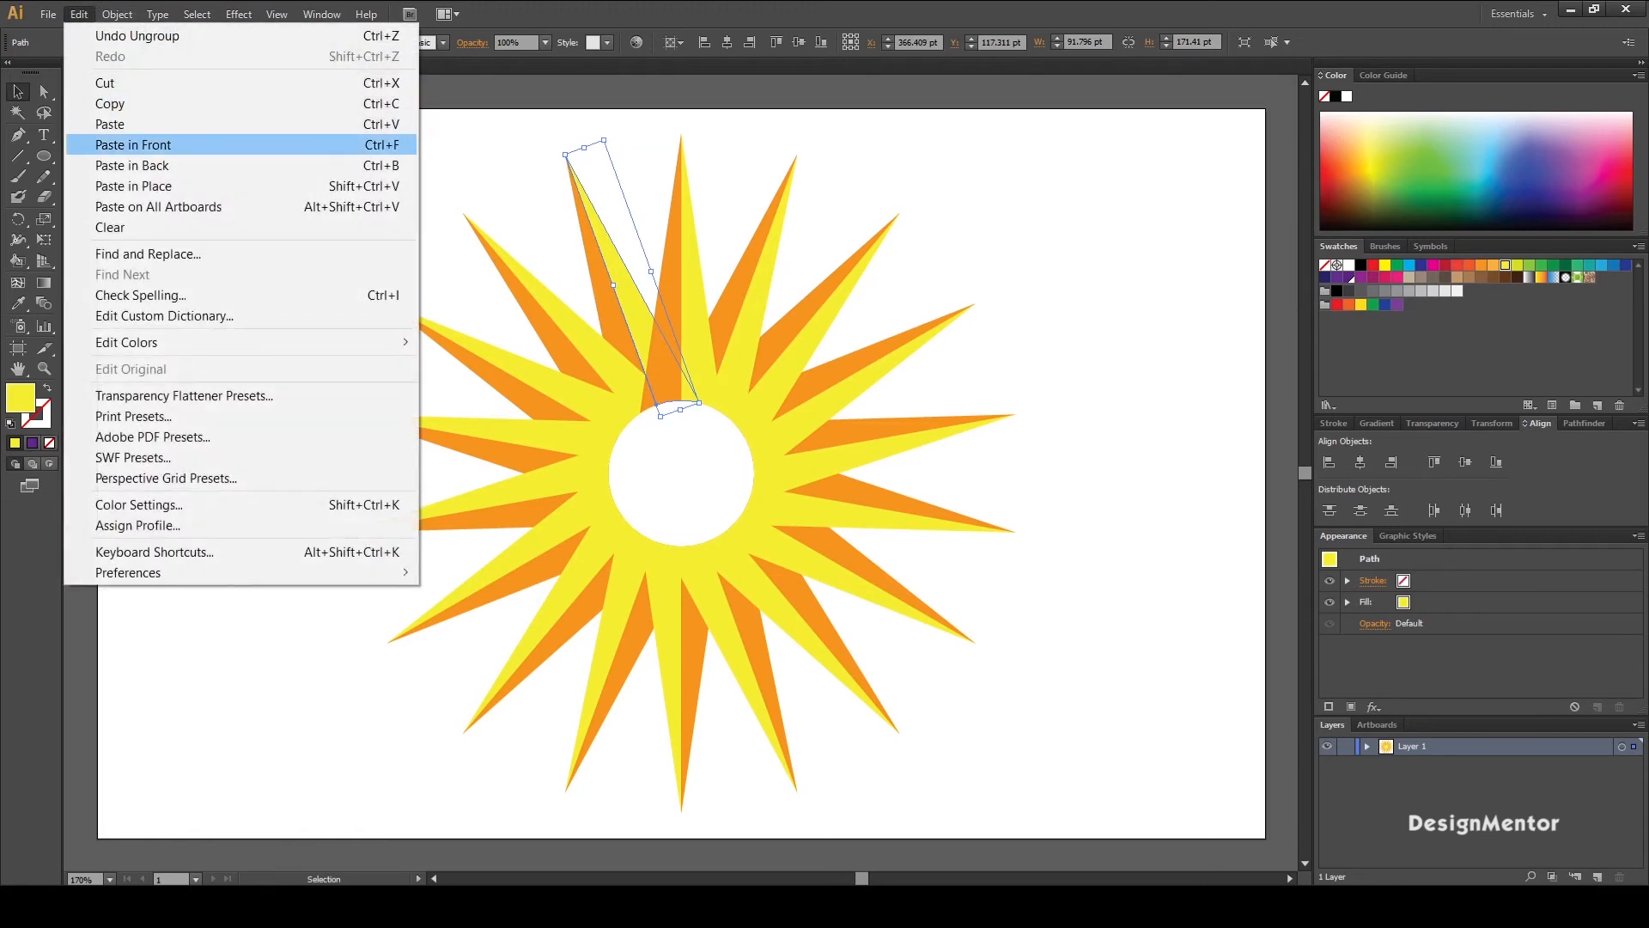
pyautogui.click(110, 144)
pyautogui.hotkey('ctrl', 'shift', 'a')
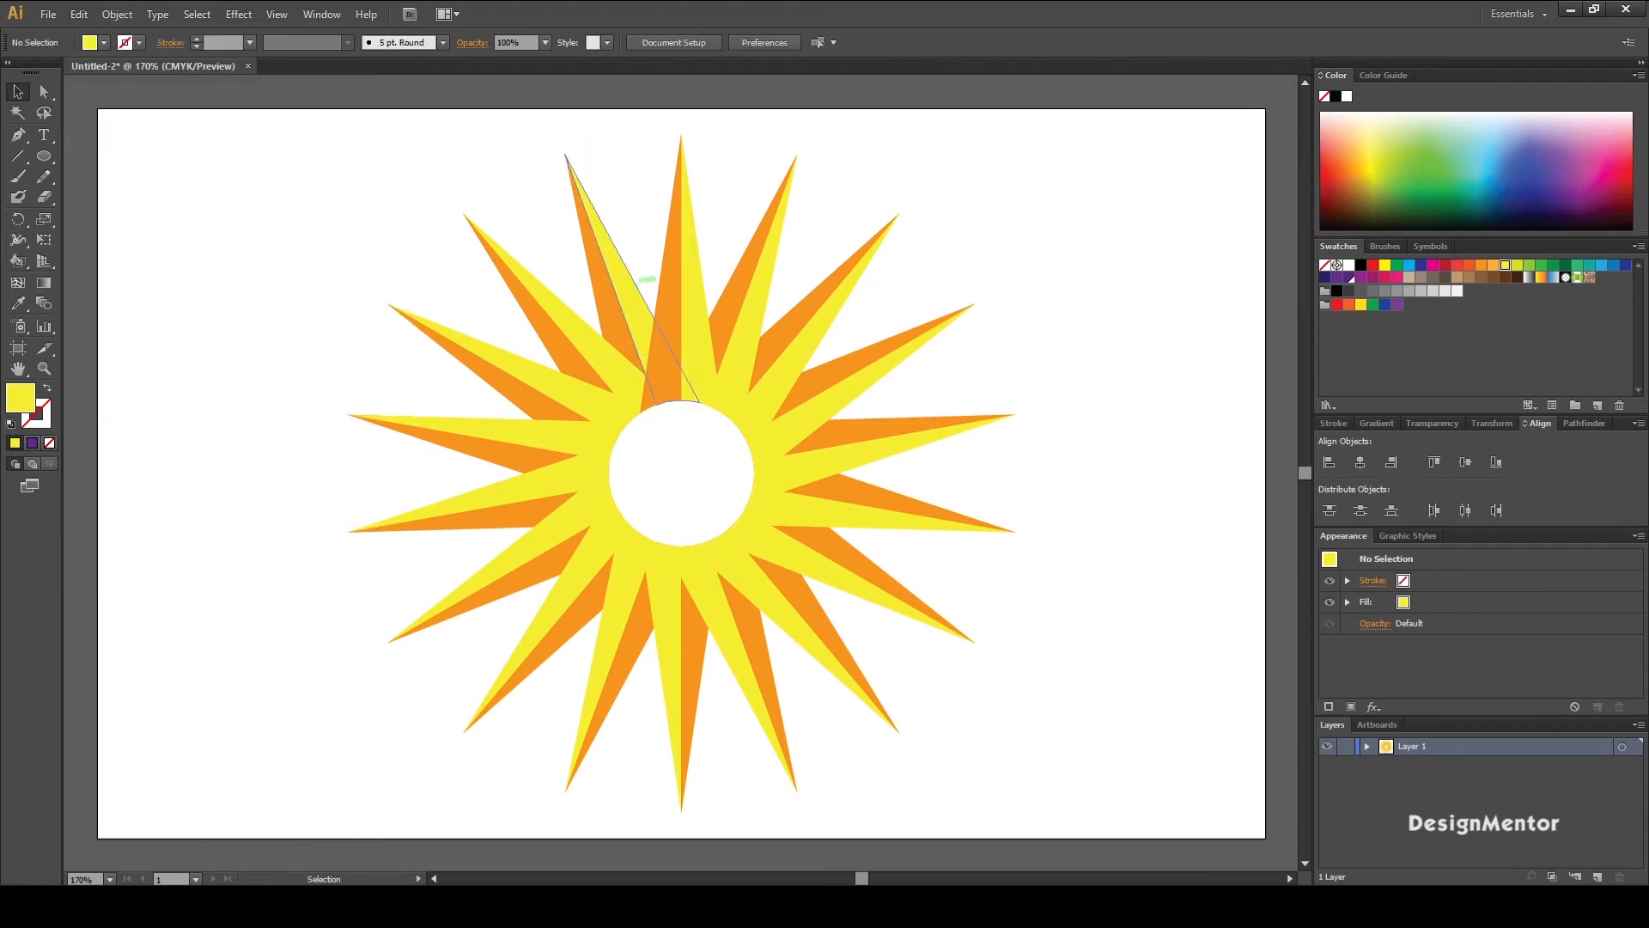
# Step: Paste another copy of that yellow half and nudge it up and left toward the original half
pyautogui.click(624, 284)
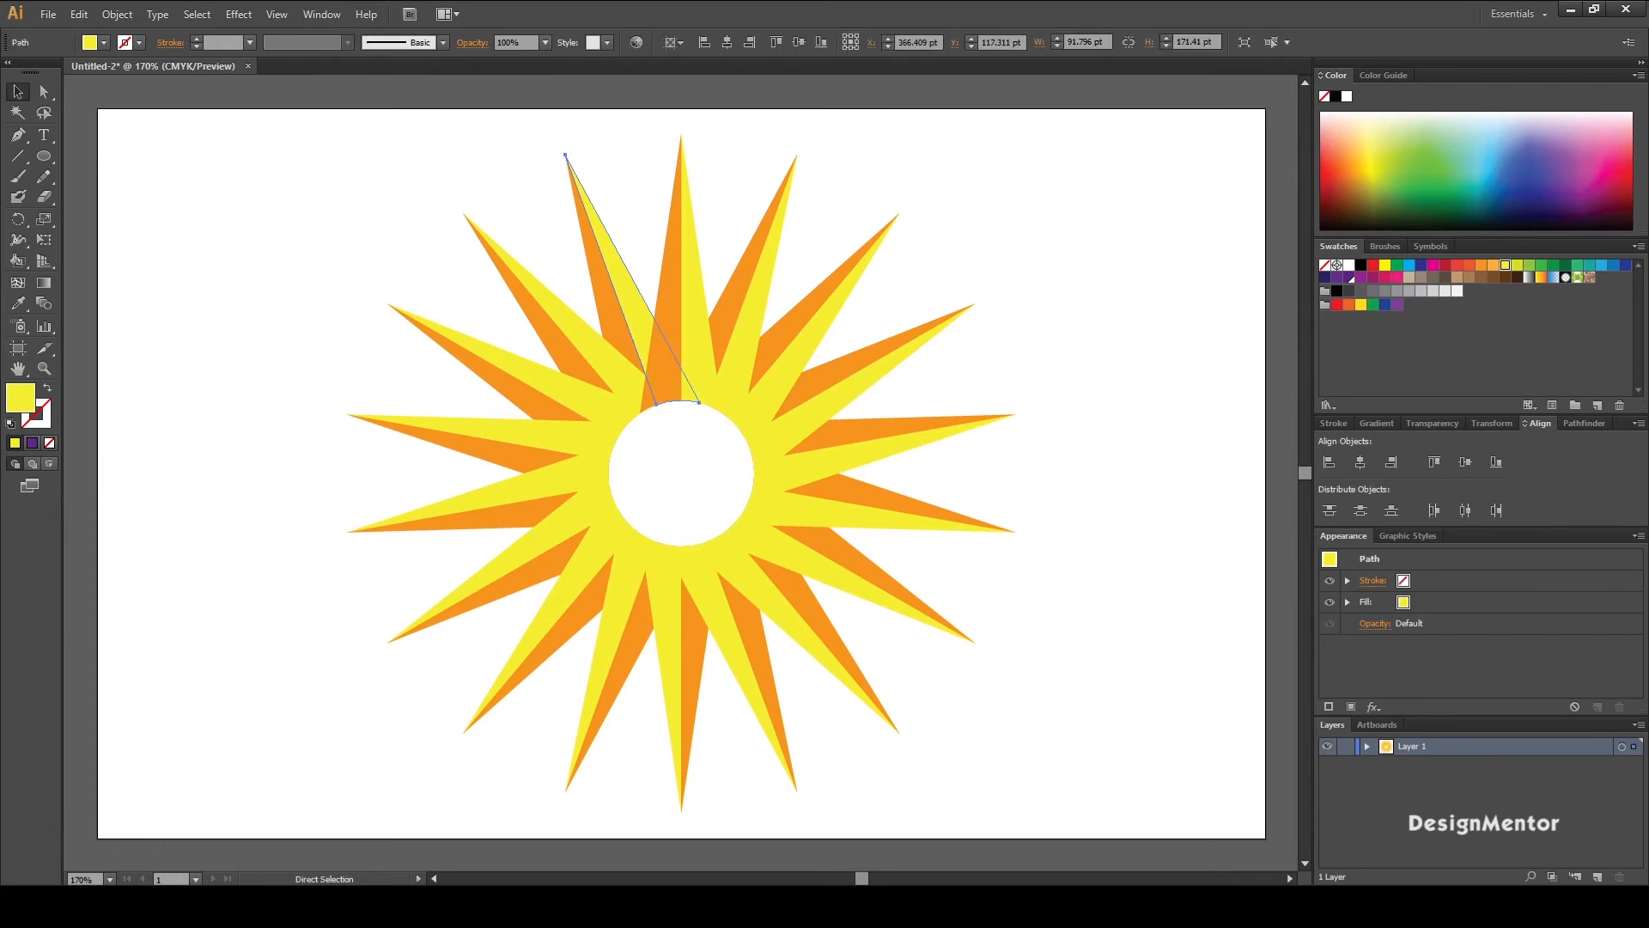
pyautogui.hotkey('ctrl', 'shift', 'a')
pyautogui.hotkey('ctrl', 'v')
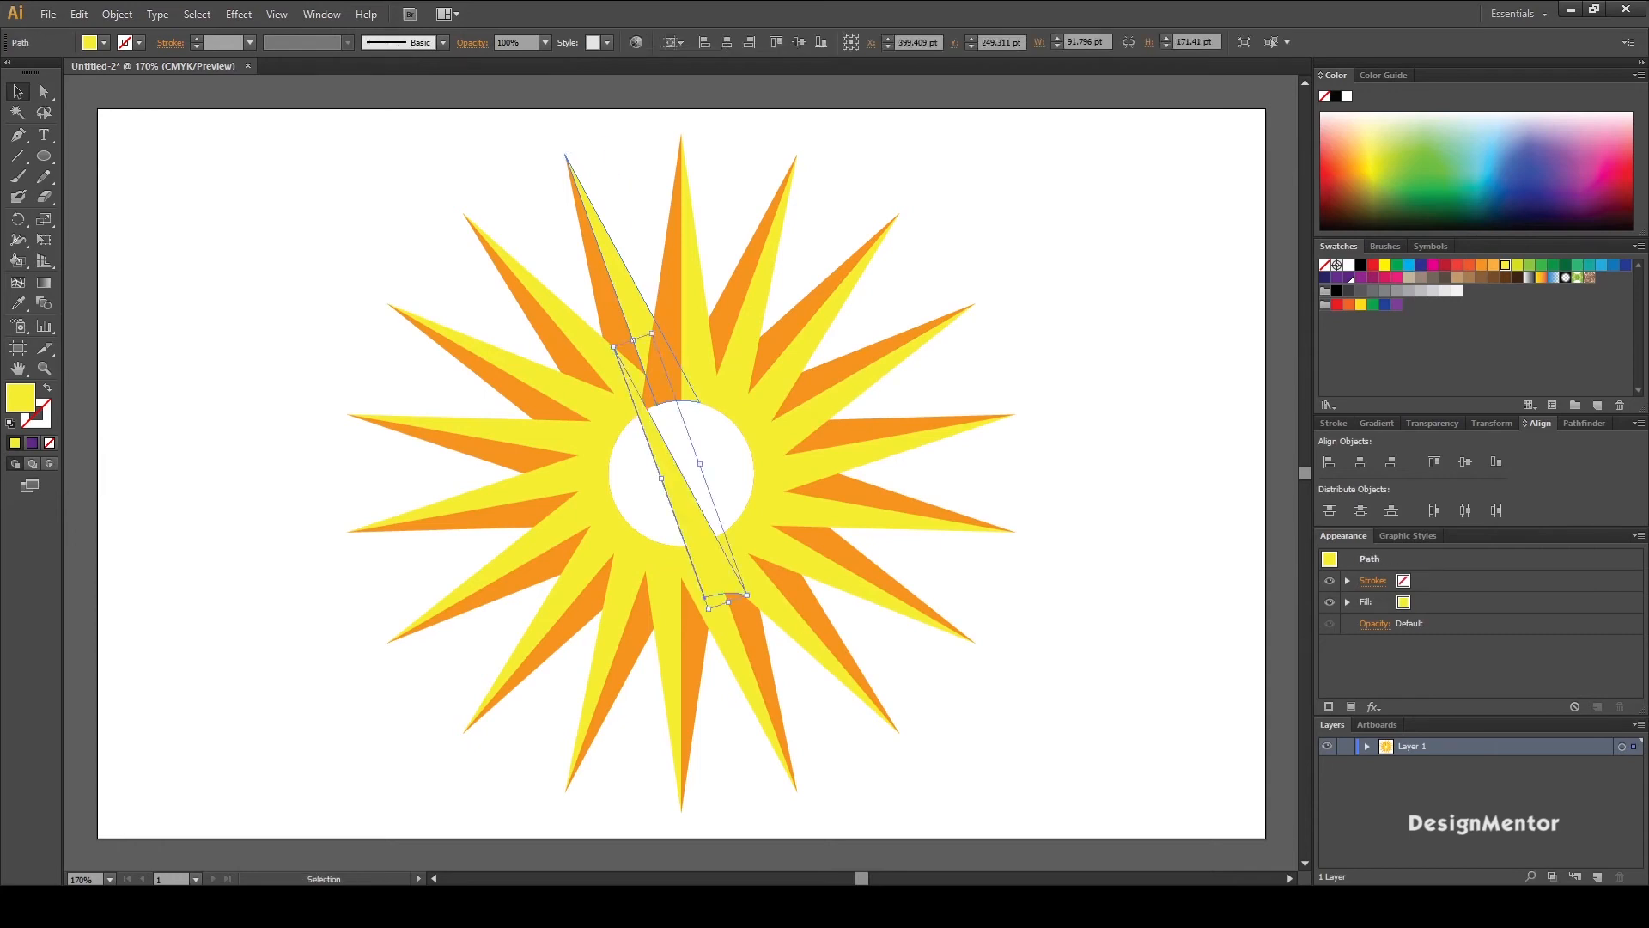
pyautogui.hotkey('shift', 'Up')
pyautogui.hotkey('shift', 'Up')
pyautogui.hotkey('shift', 'Up')
pyautogui.hotkey('shift', 'Up')
pyautogui.hotkey('shift', 'Up')
pyautogui.hotkey('shift', 'Up')
pyautogui.hotkey('shift', 'Up')
pyautogui.hotkey('shift', 'Up')
pyautogui.hotkey('shift', 'Up')
pyautogui.hotkey('shift', 'Up')
pyautogui.hotkey('shift', 'Up')
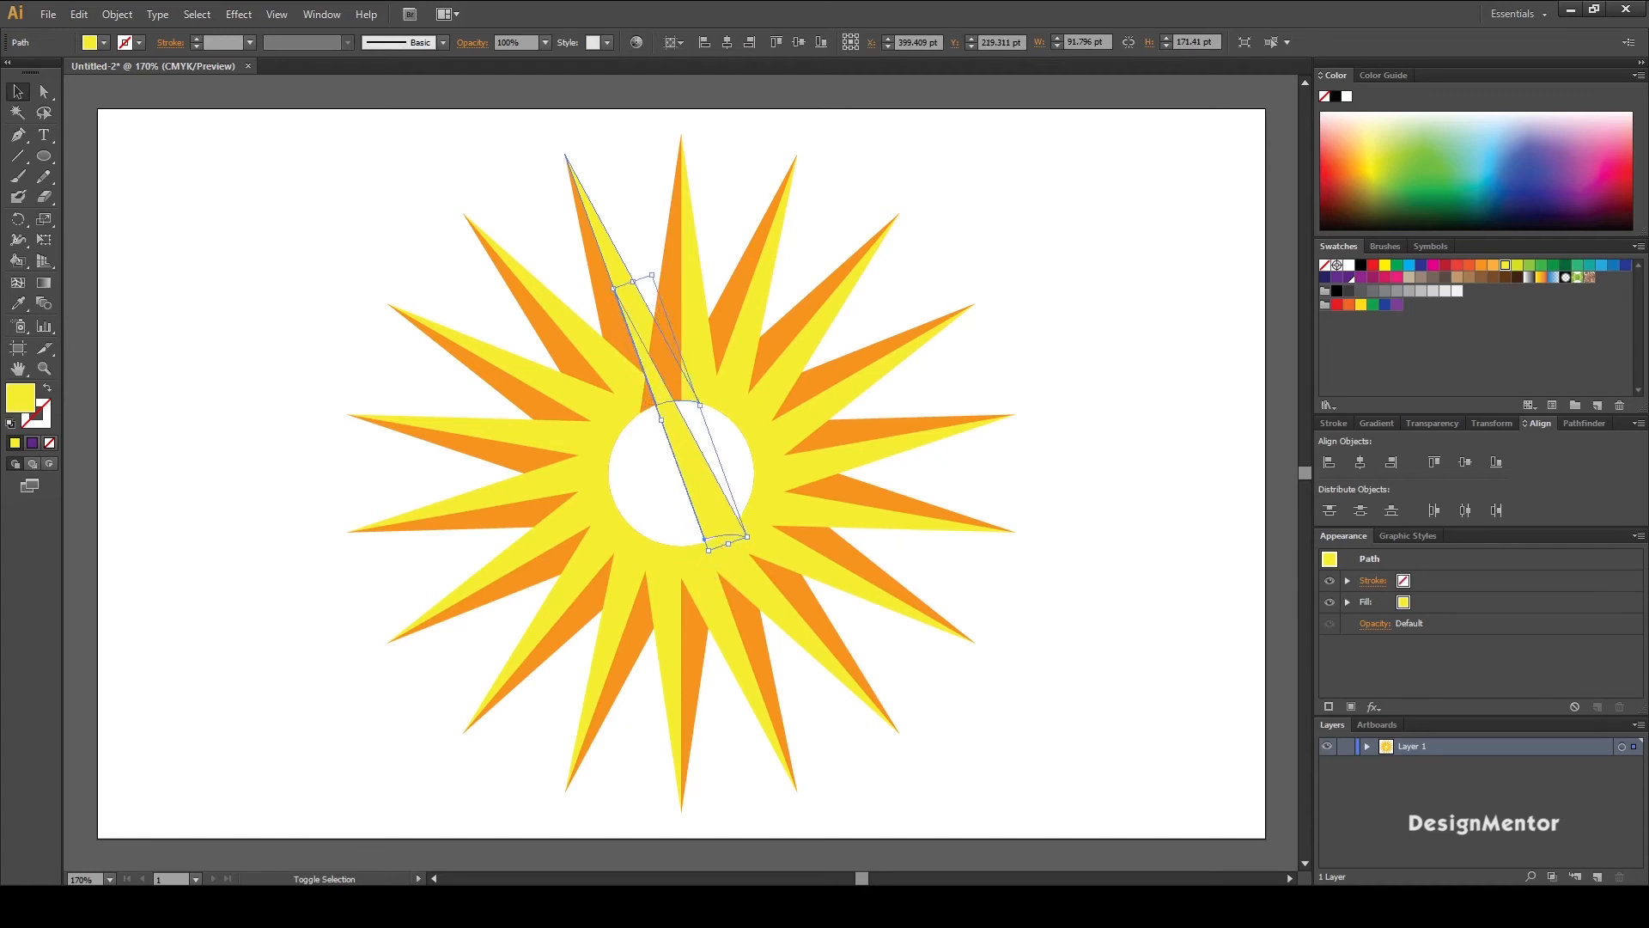
pyautogui.hotkey('shift', 'Left')
pyautogui.hotkey('shift', 'Left')
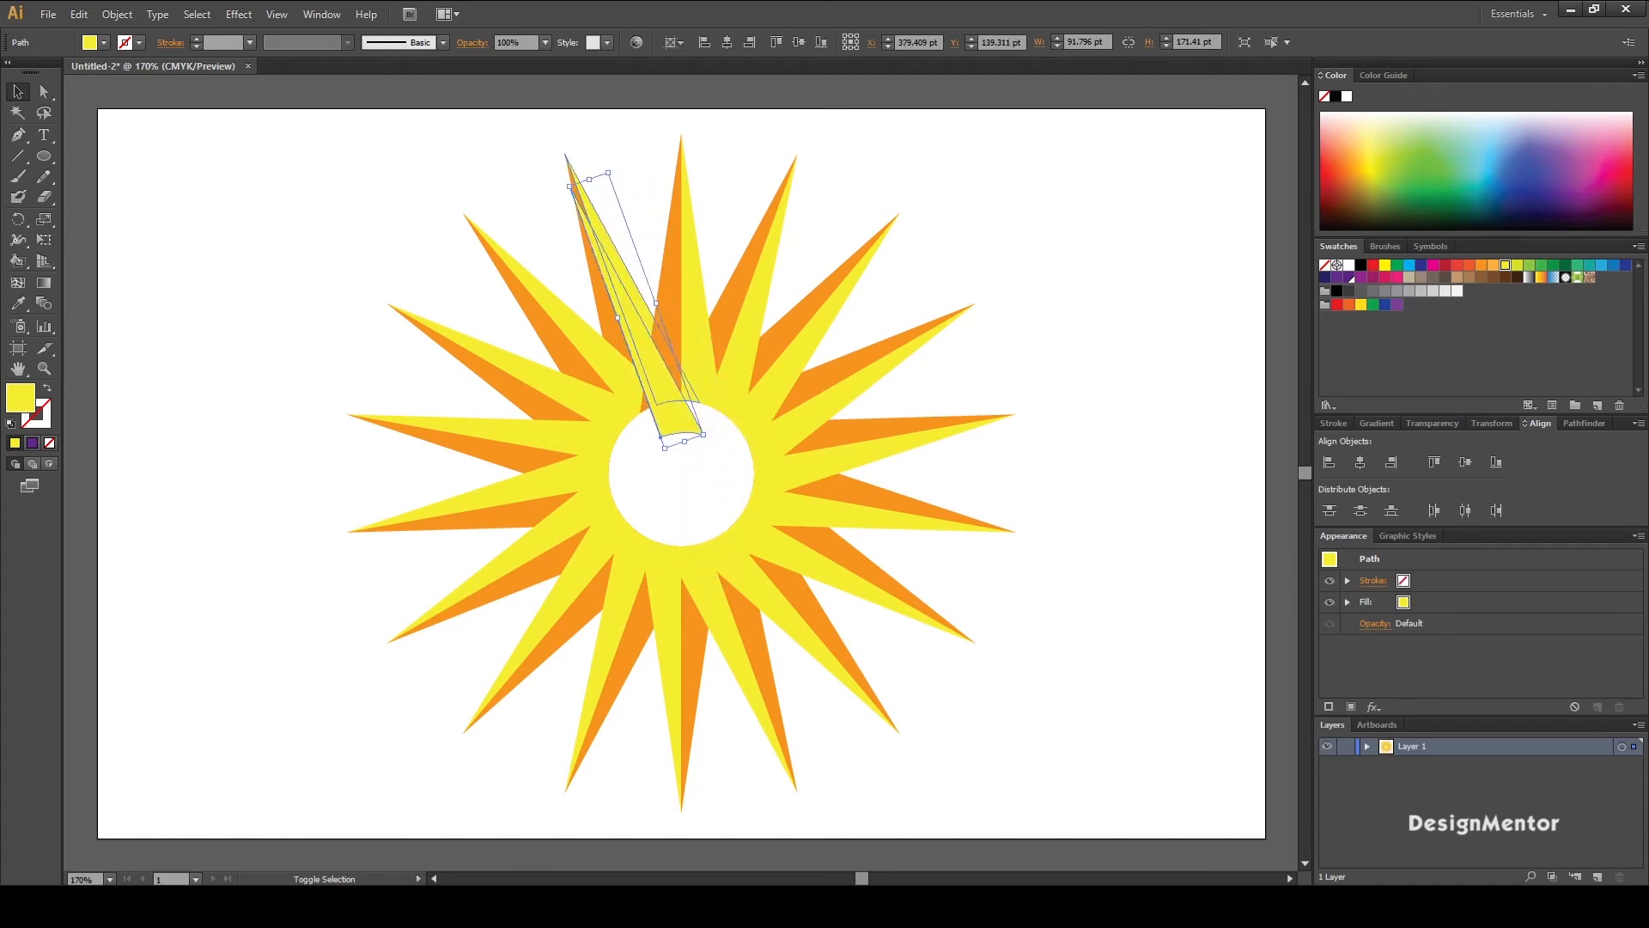
# Step: Fine-nudge the pasted yellow half exactly over the original at a Y position of 117.311 pt and deselect it
pyautogui.hotkey('shift', 'Up')
pyautogui.press('Up')
pyautogui.press('Up')
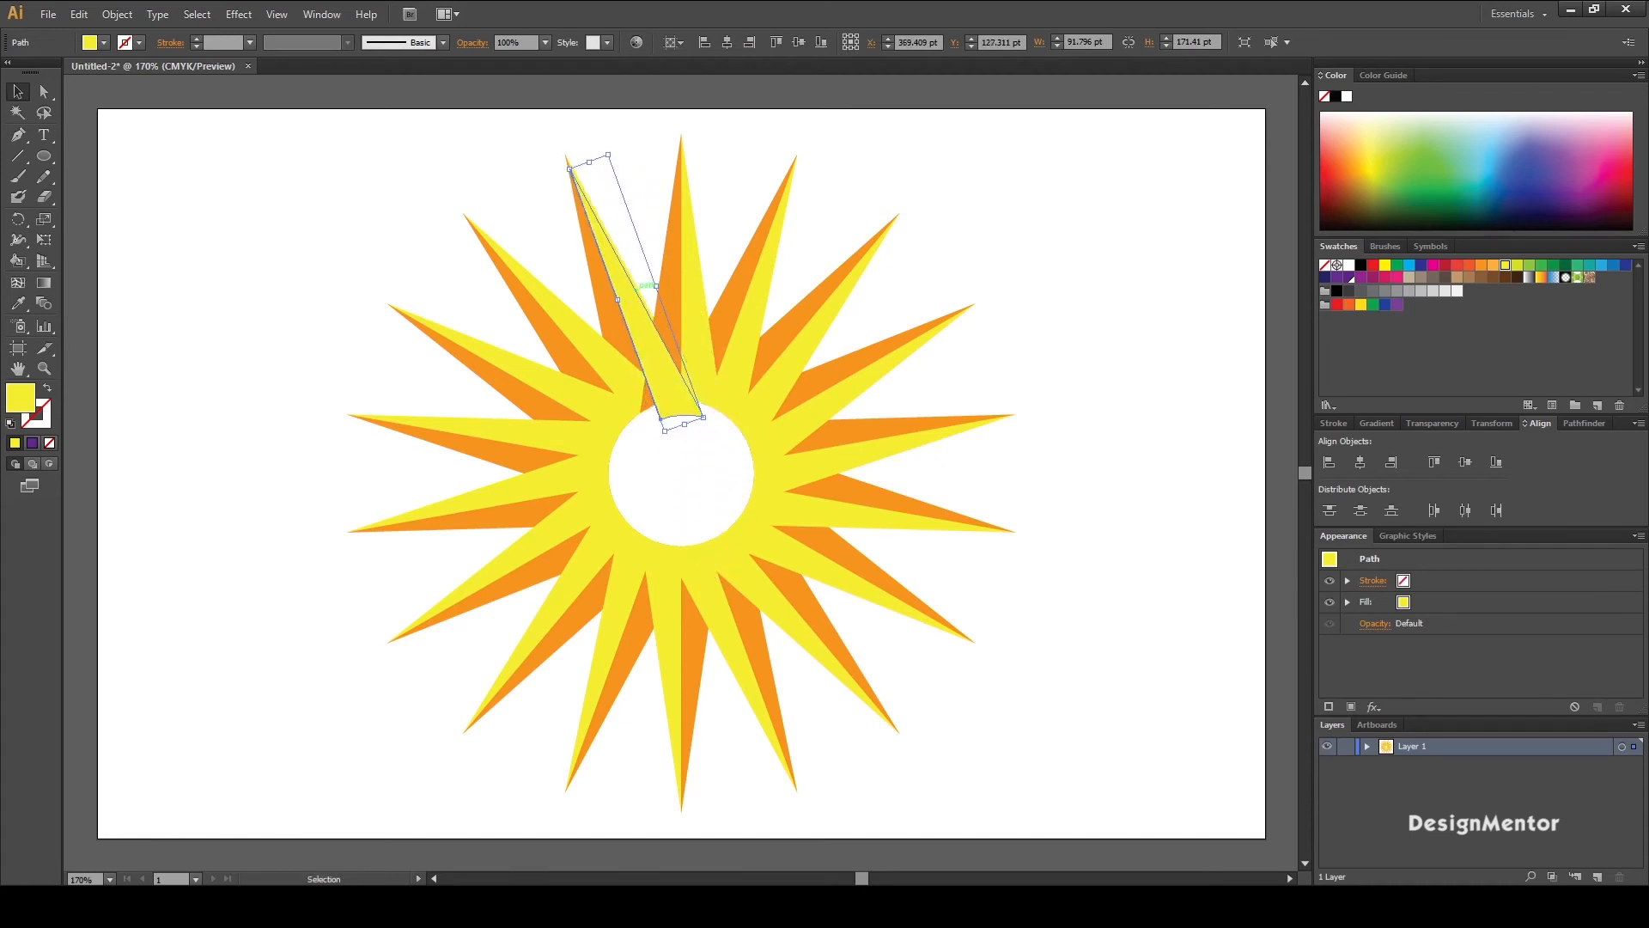
pyautogui.press('Left')
pyautogui.press('Left')
pyautogui.hotkey('shift', 'Up')
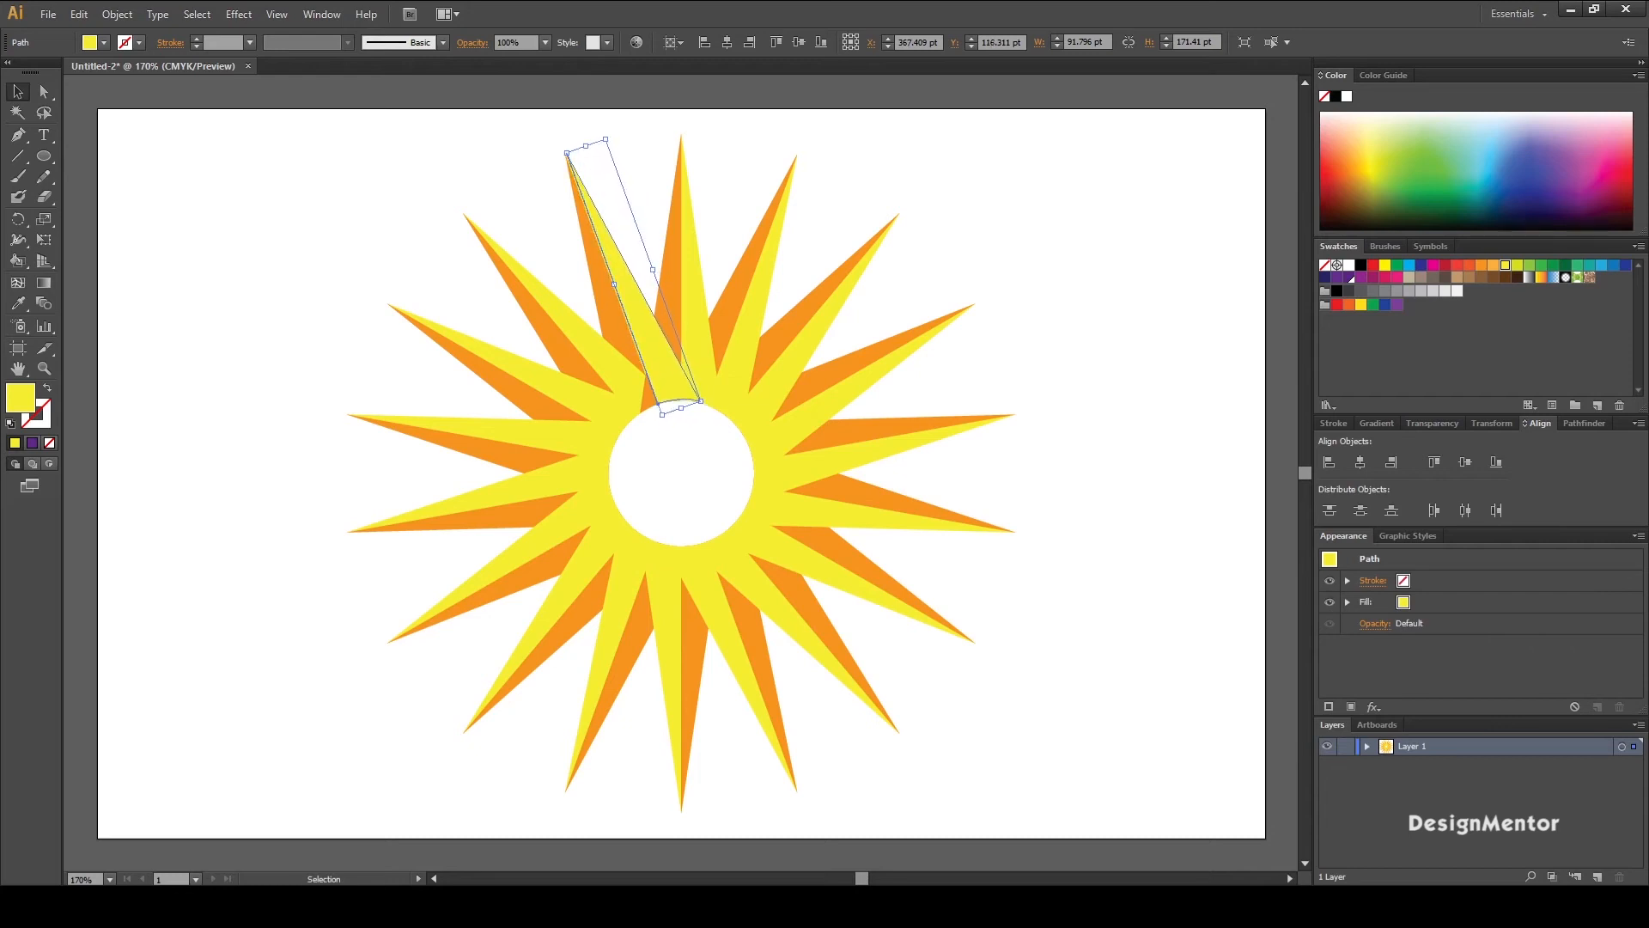
pyautogui.press('Down')
pyautogui.press('Down')
pyautogui.hotkey('ctrl', 'shift', 'a')
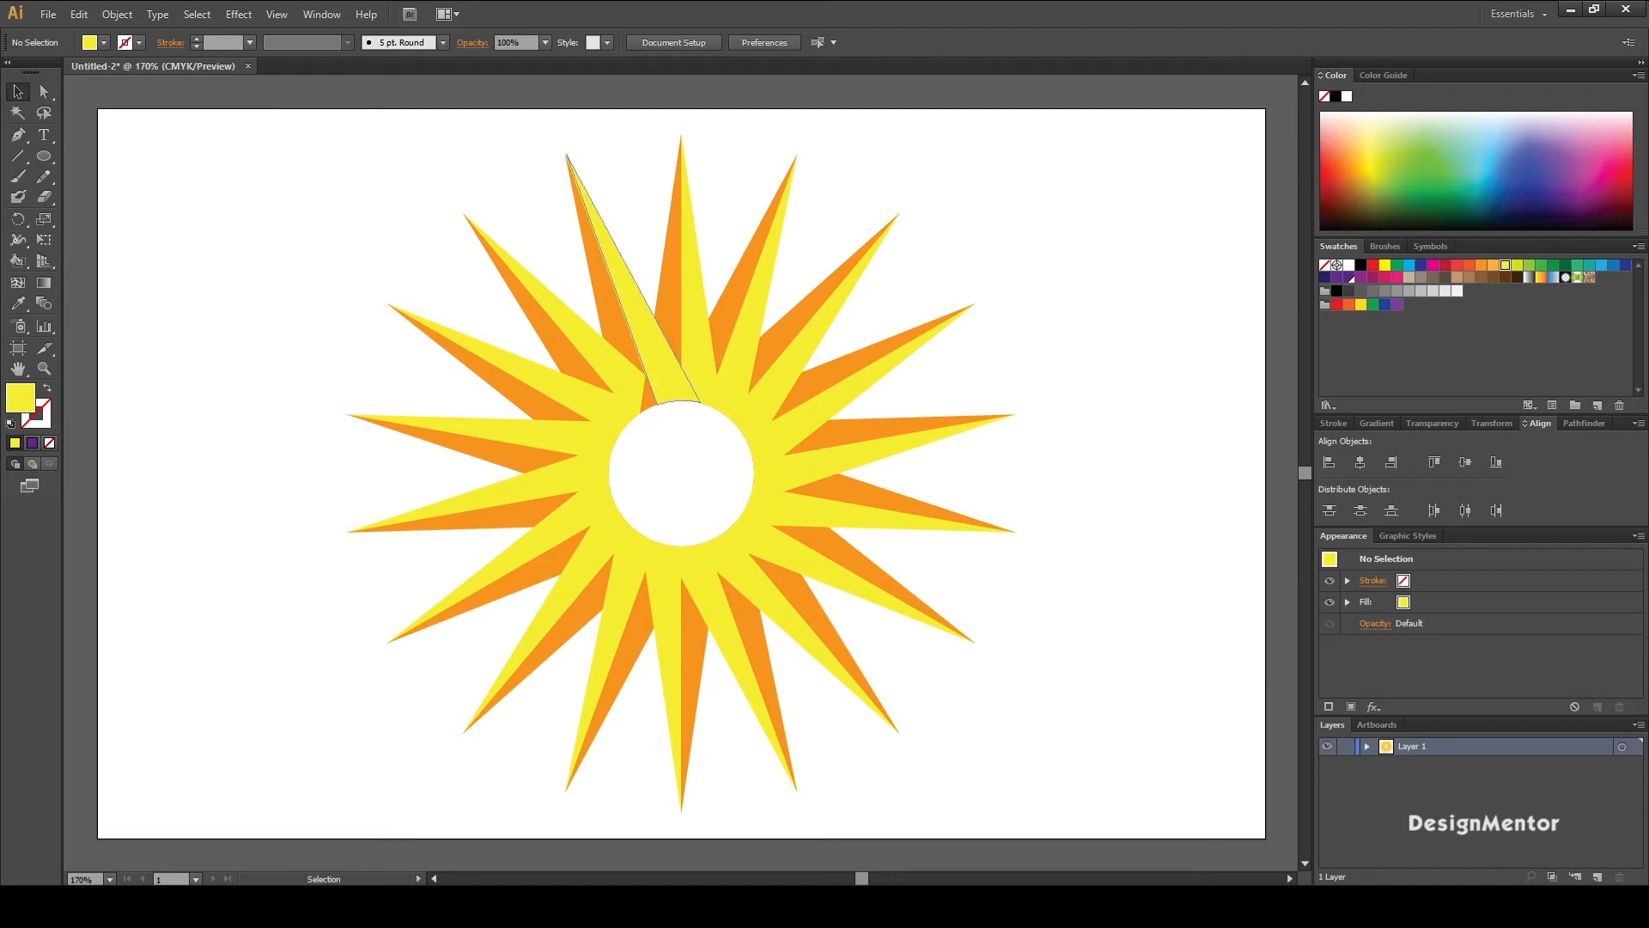
pyautogui.click(657, 361)
pyautogui.press('Left')
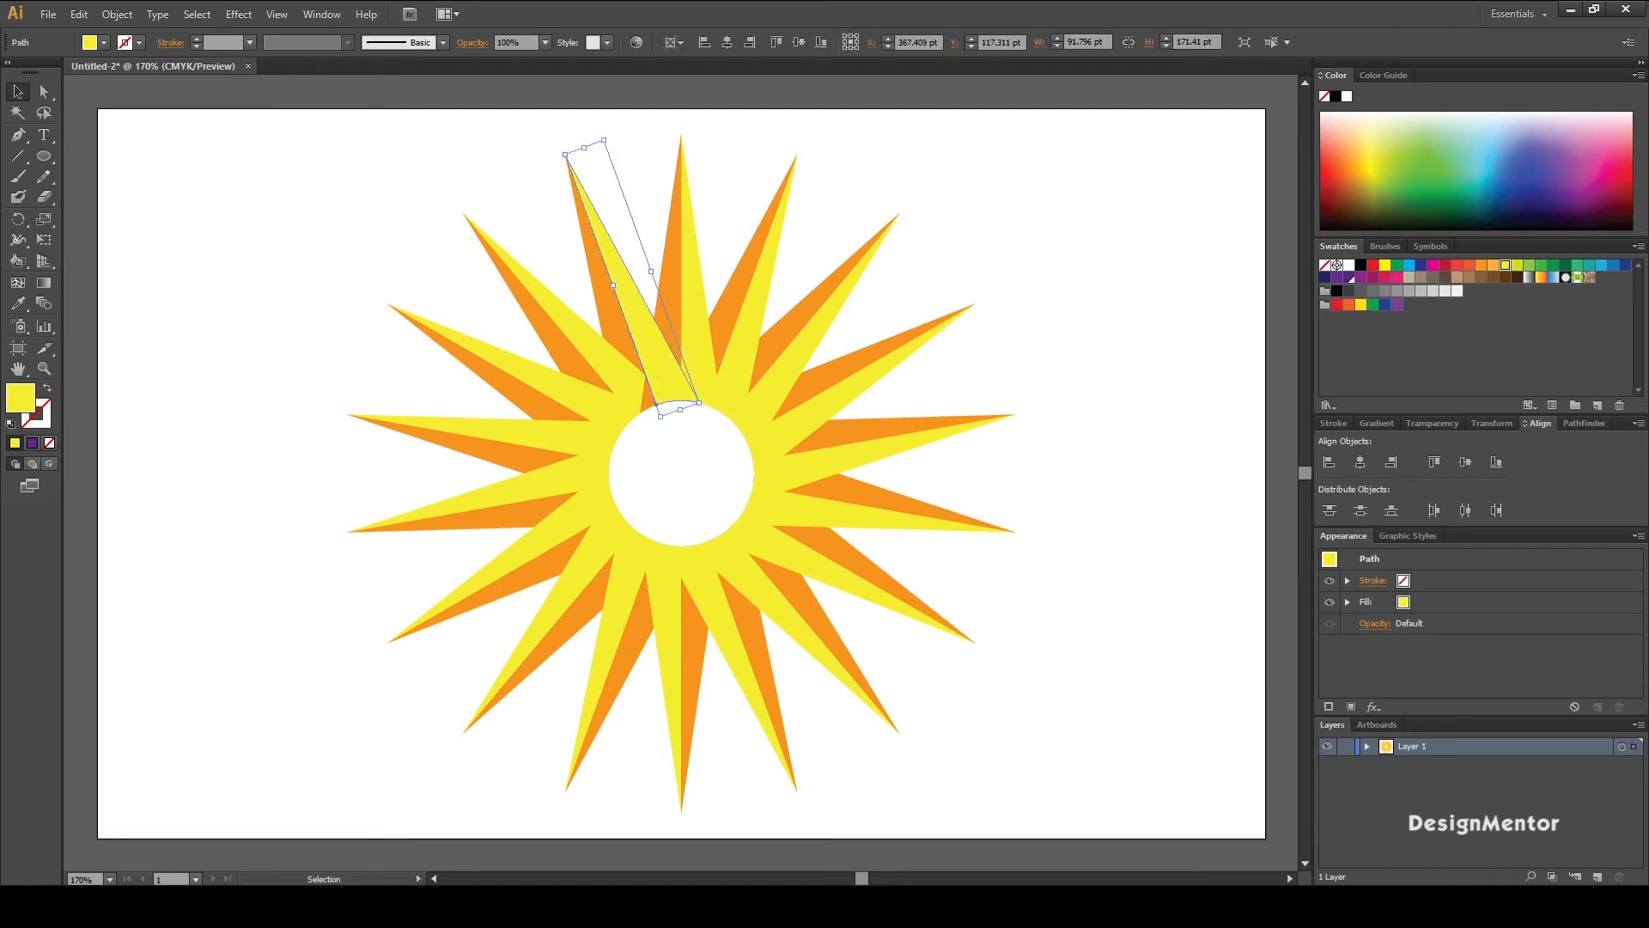
pyautogui.hotkey('ctrl', 'shift', 'a')
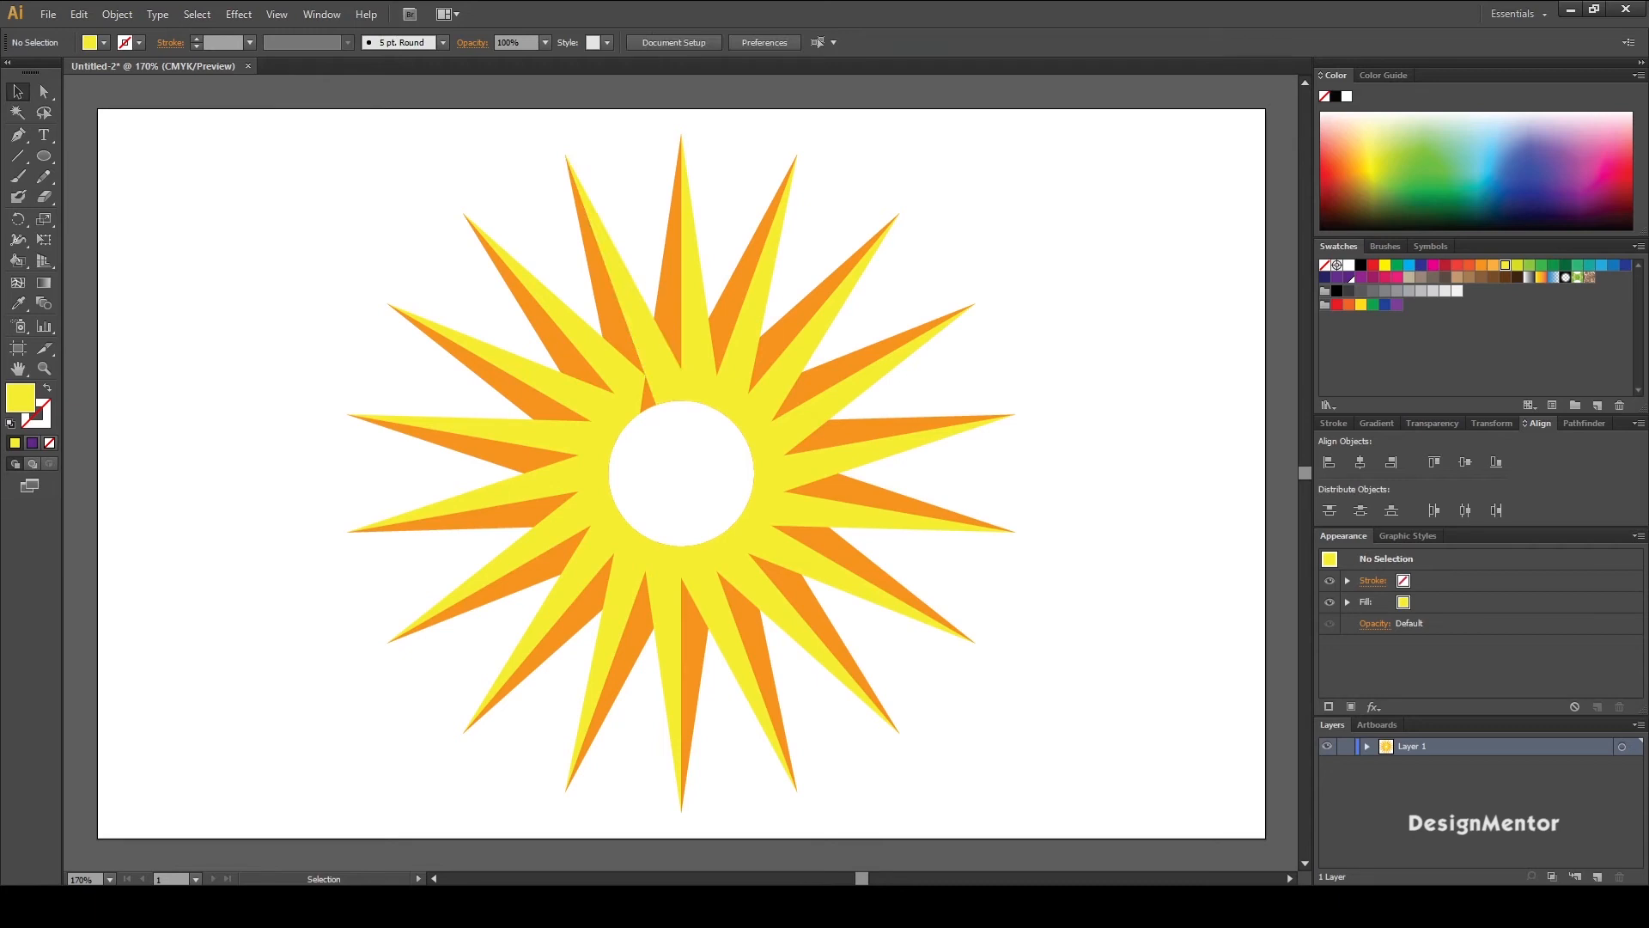
# Step: Ungroup the second spike counterclockwise from the top one twice, separating its orange and yellow halves
pyautogui.click(611, 352)
pyautogui.rightClick(611, 352)
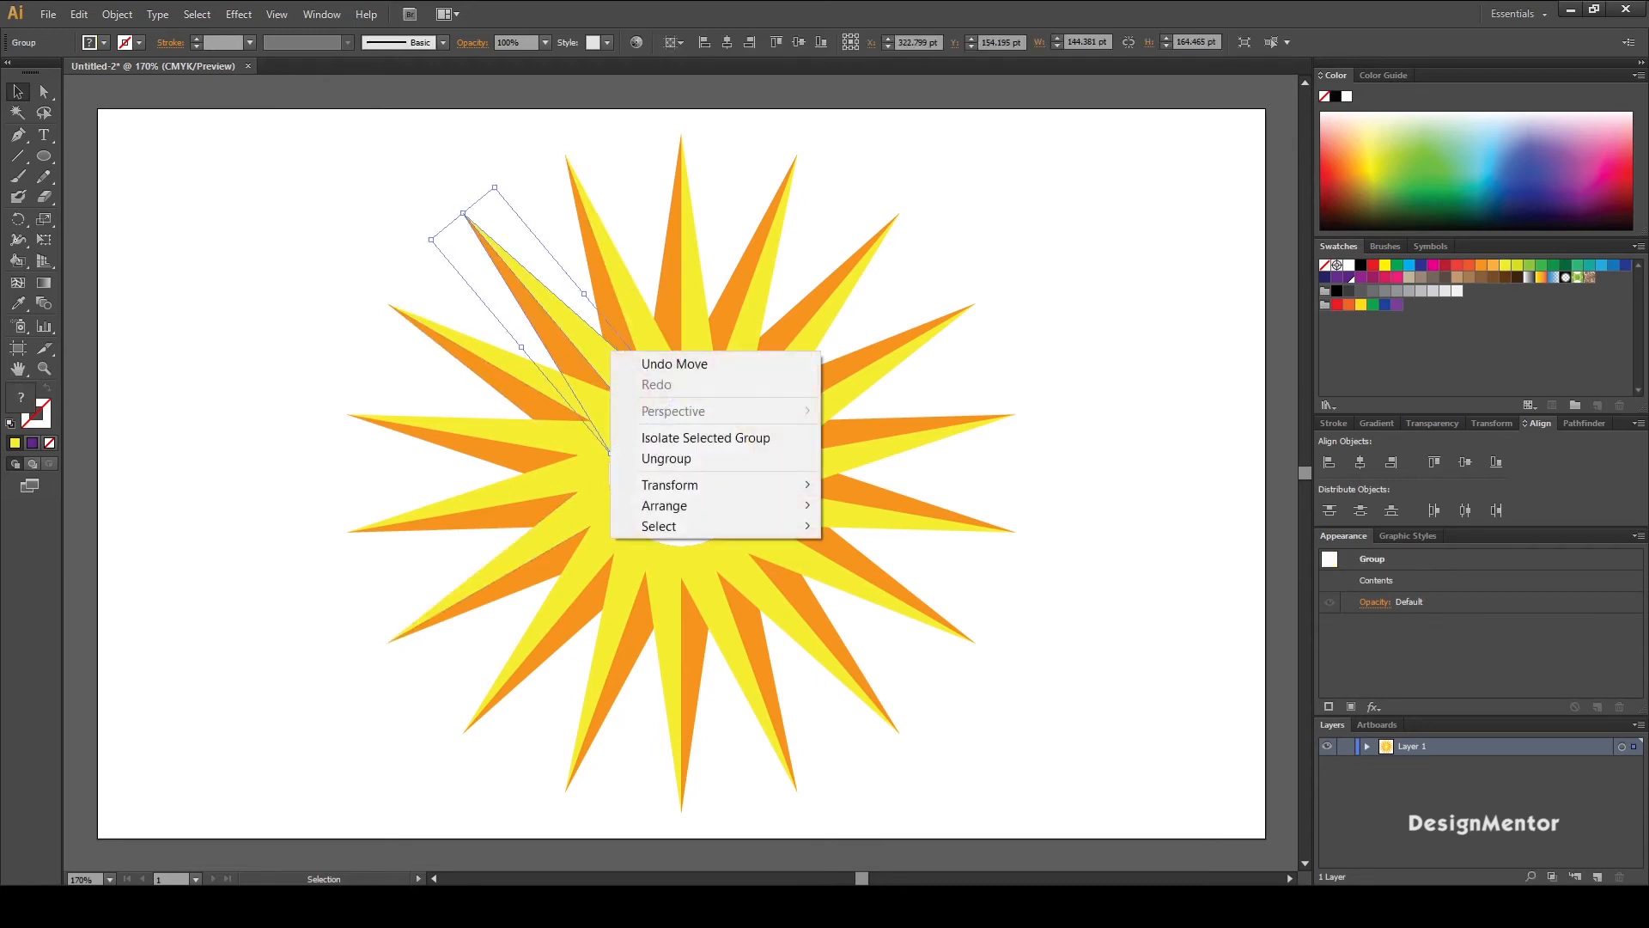
pyautogui.click(658, 458)
pyautogui.rightClick(583, 337)
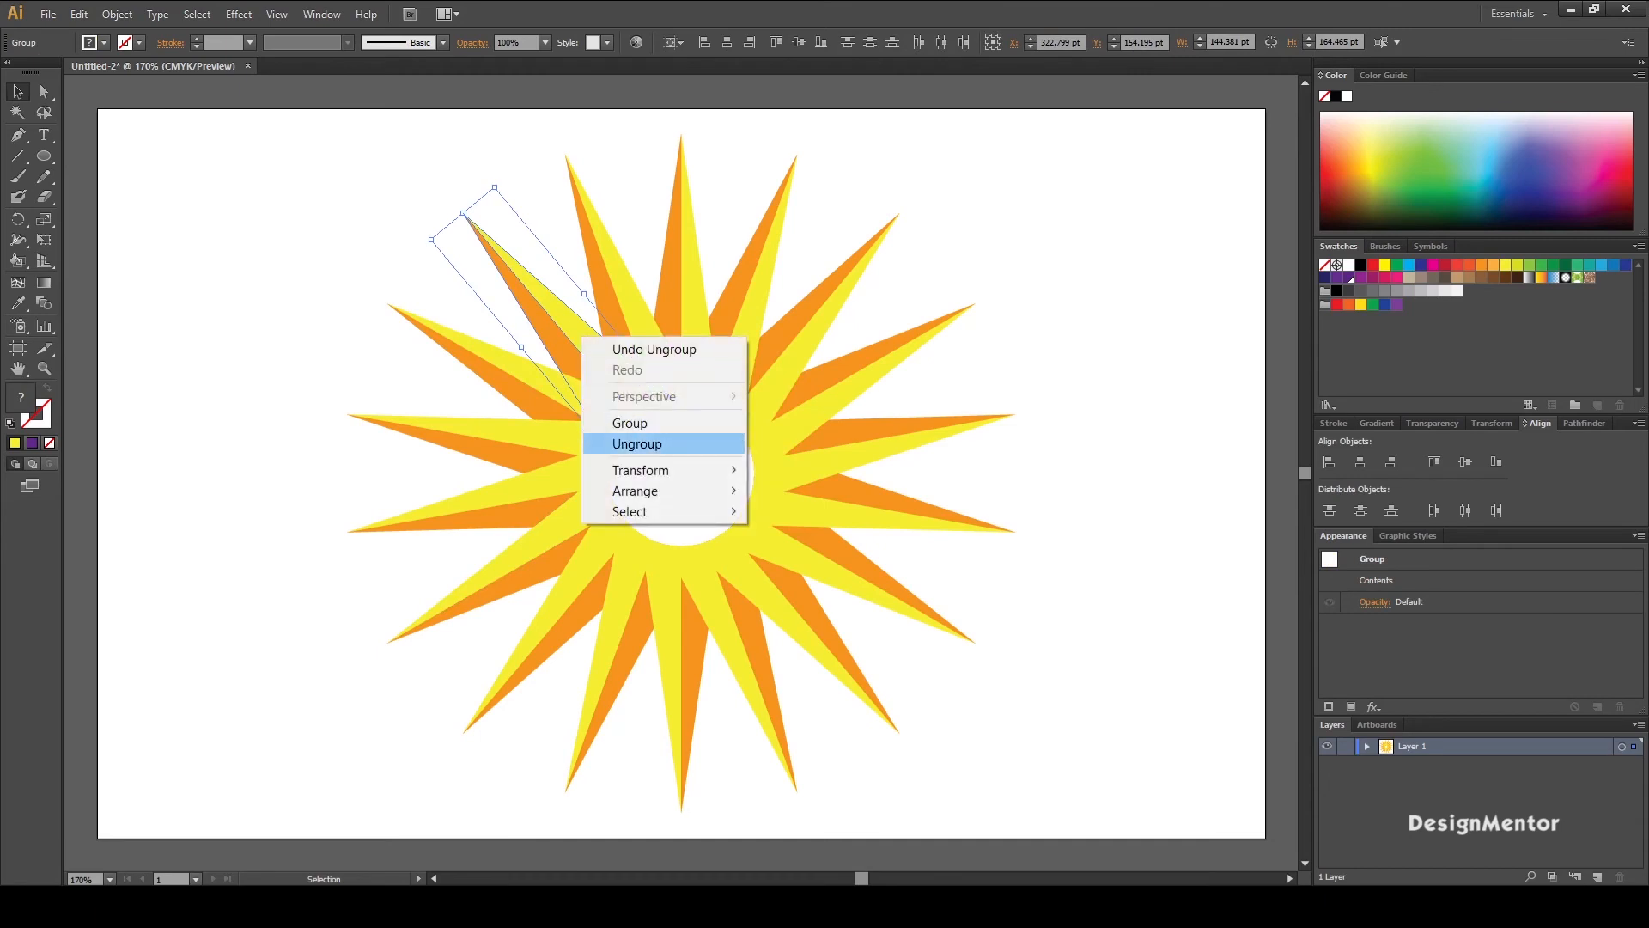
pyautogui.click(636, 443)
pyautogui.hotkey('ctrl', 'shift', 'a')
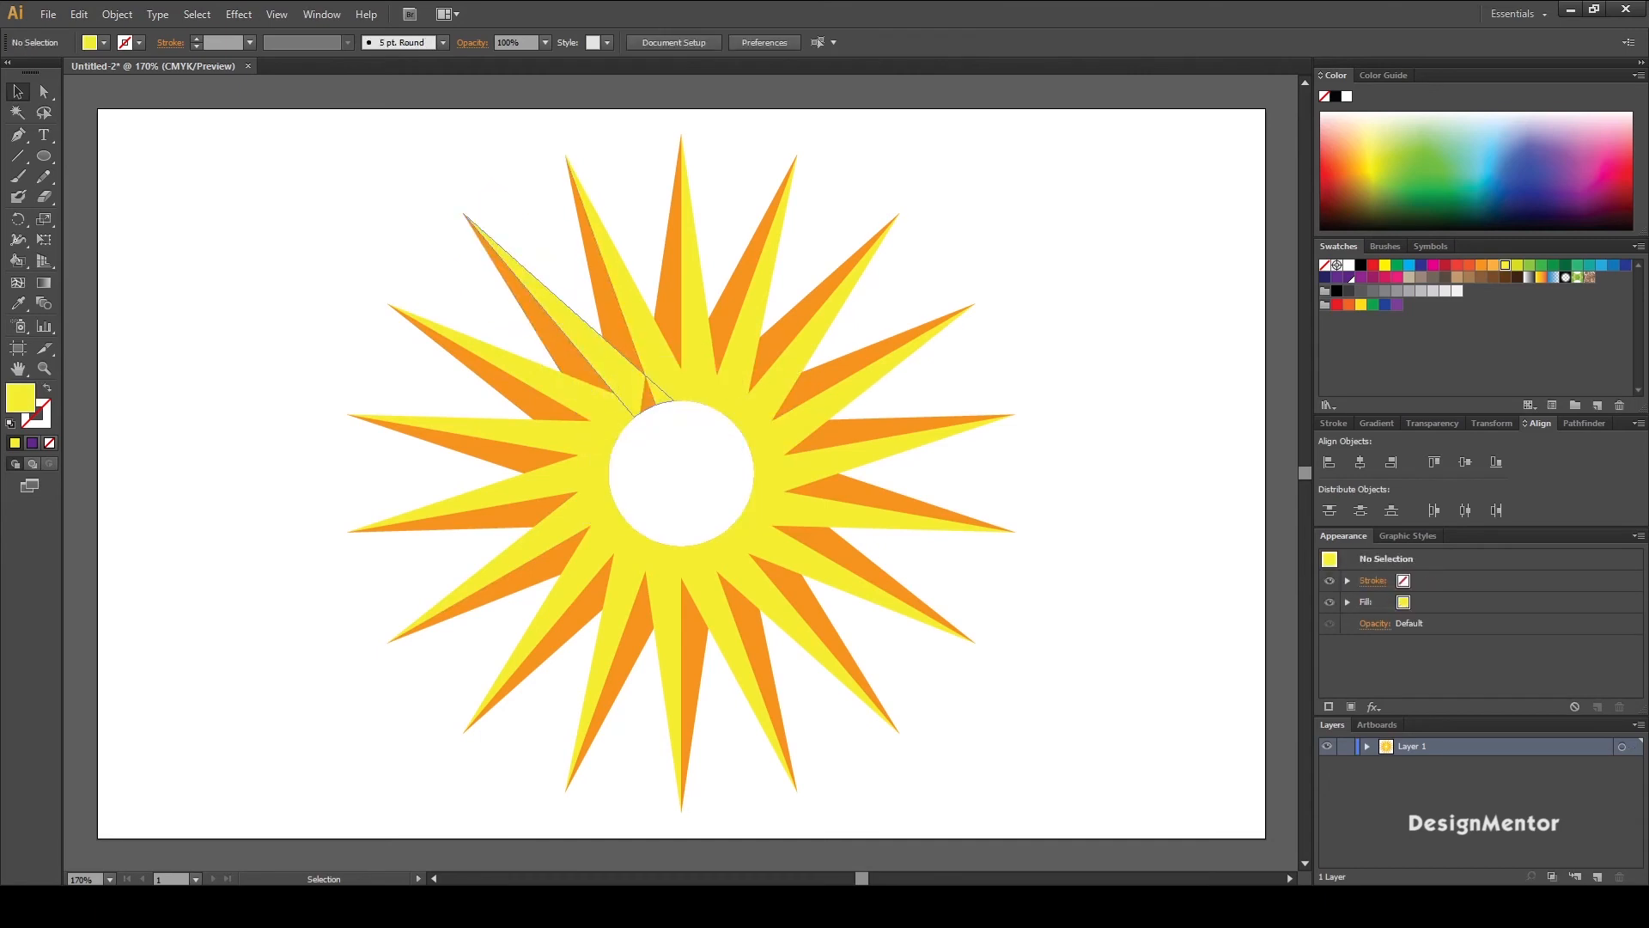
# Step: Copy the yellow half of the second spike counterclockwise from the top, paste it in front and deselect everything
pyautogui.click(583, 337)
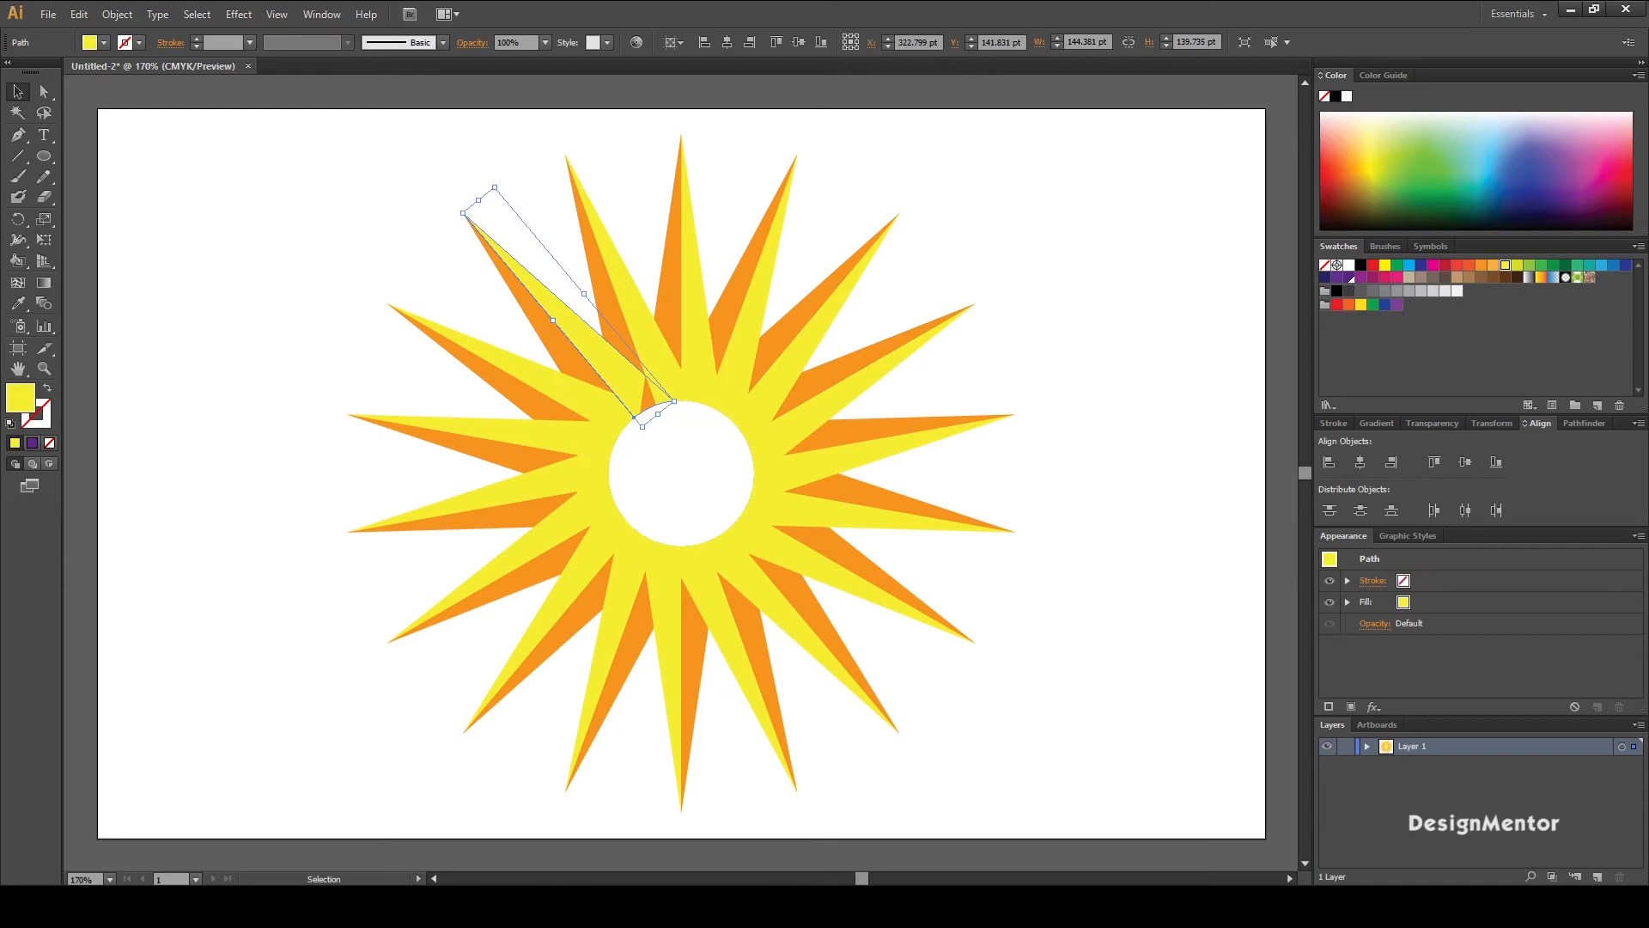
pyautogui.click(78, 14)
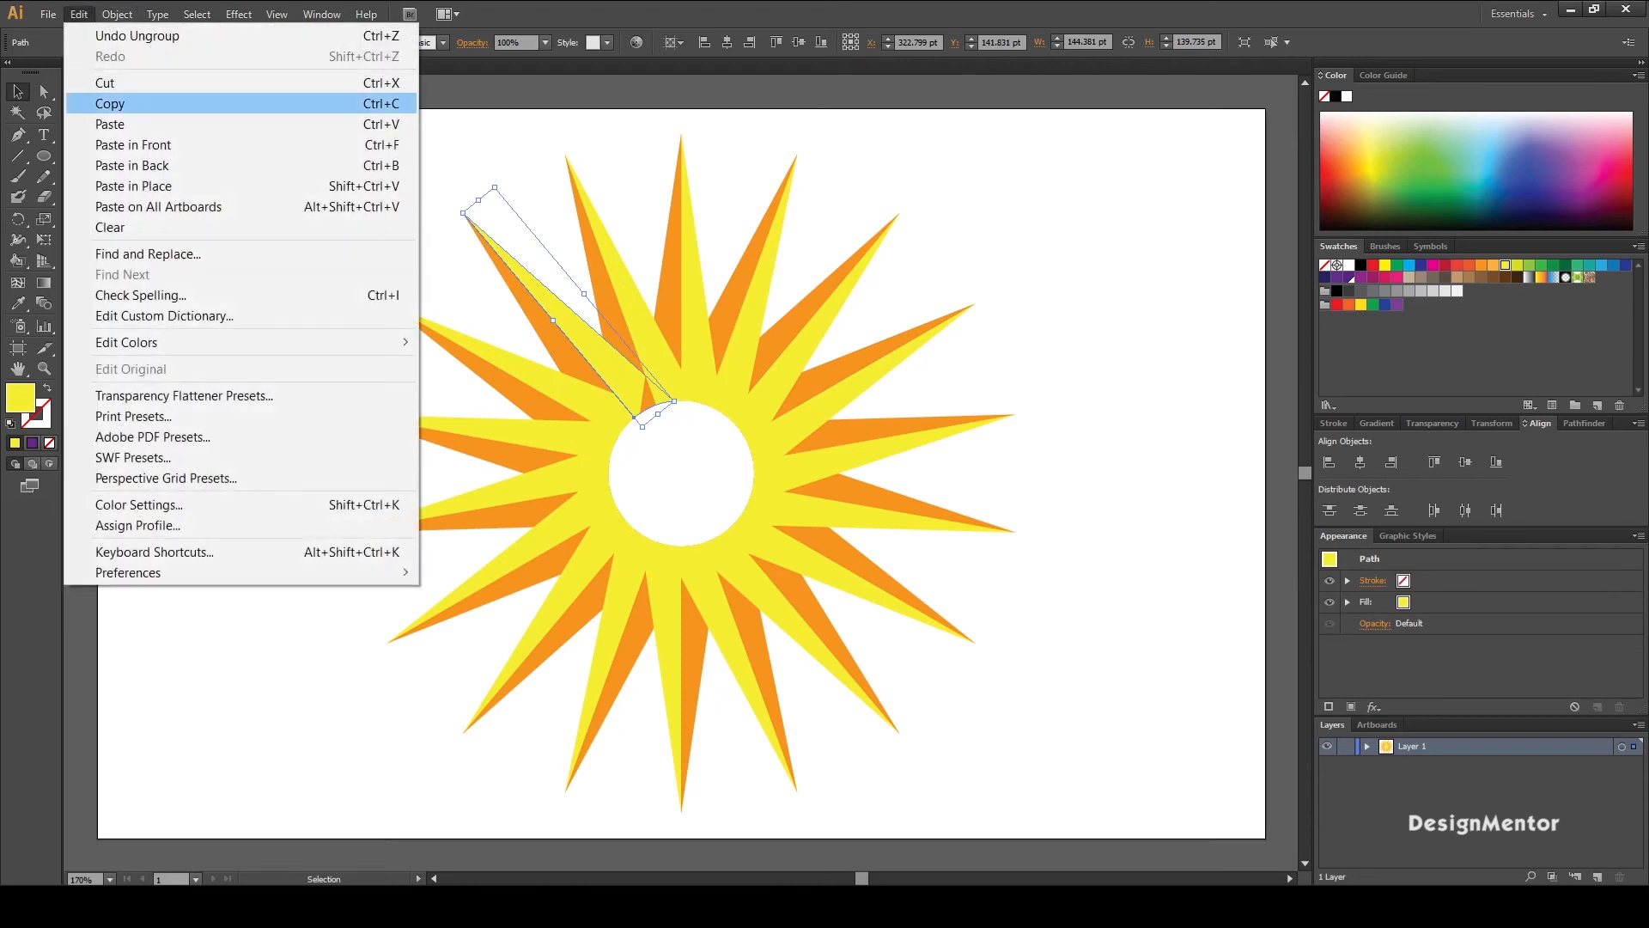
pyautogui.click(109, 103)
pyautogui.click(78, 14)
pyautogui.click(110, 143)
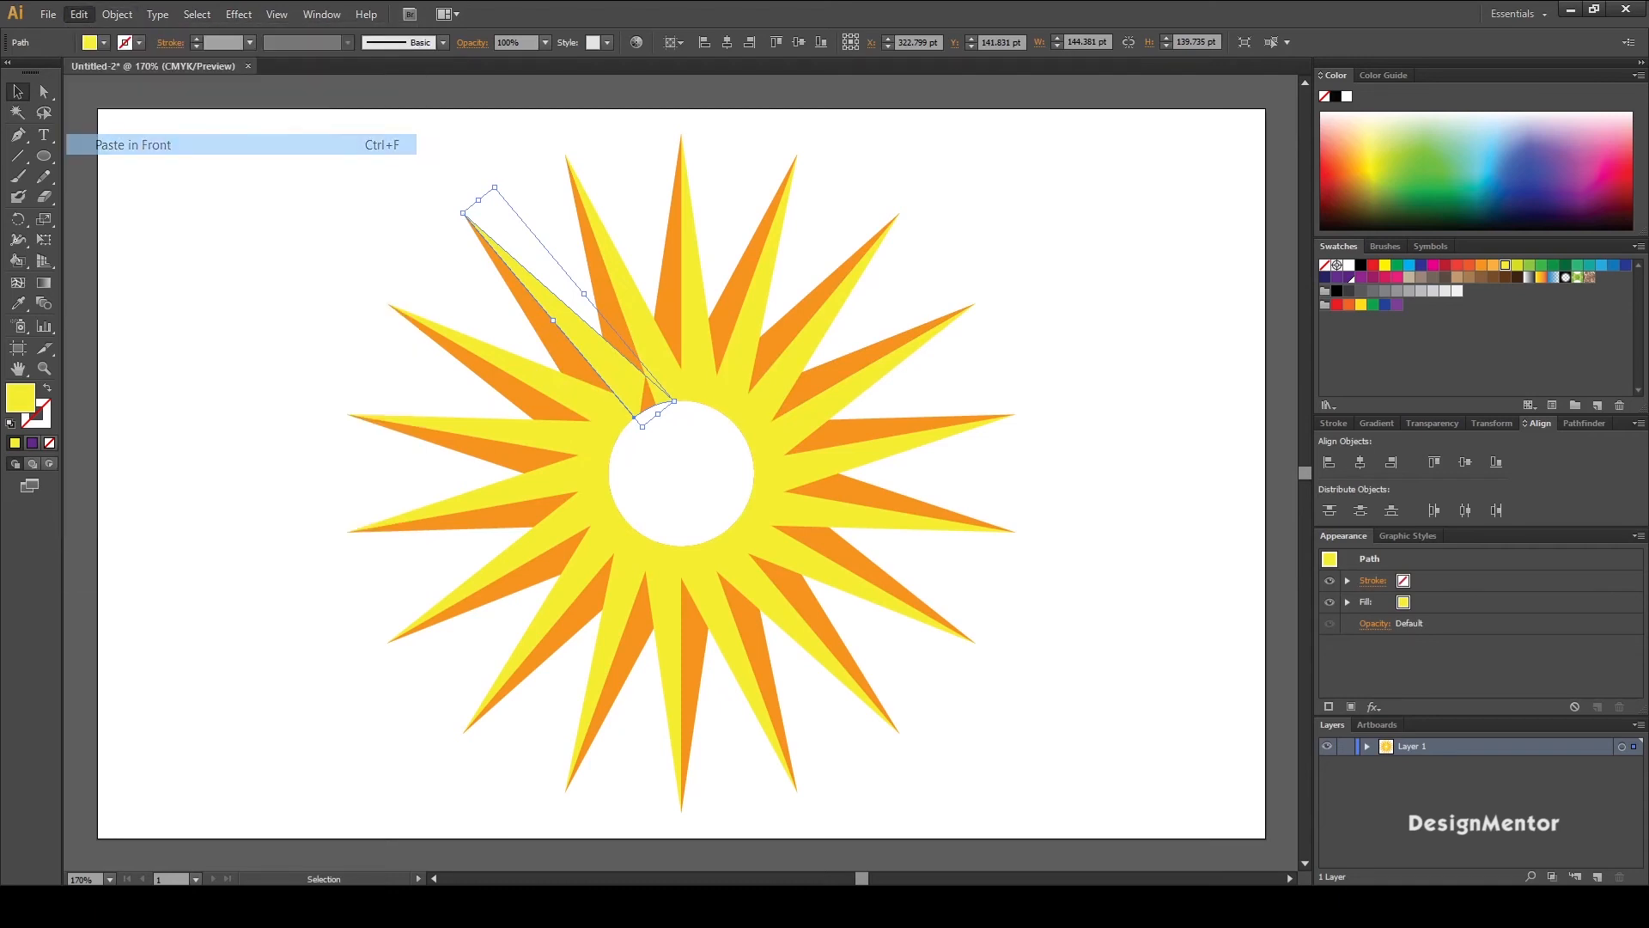
pyautogui.press('ctrl')
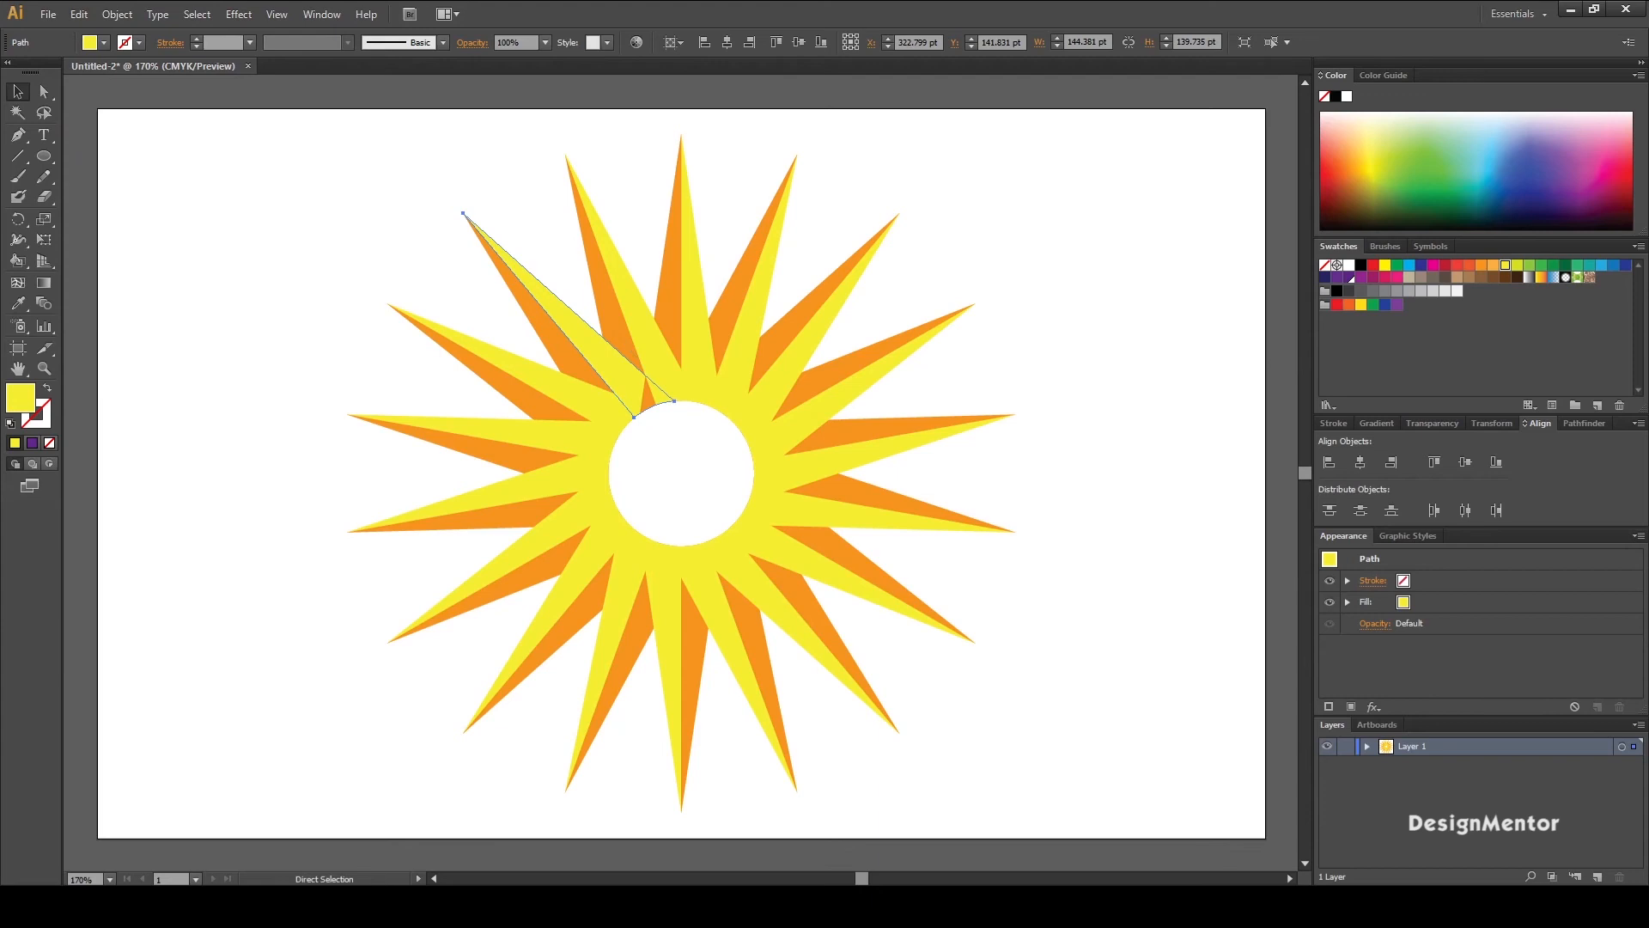
pyautogui.hotkey('ctrl', 'shift', 'a')
# Step: Paste another copy of the second spike's yellow half and nudge it near the original at X 319.799 pt, Y 139.831 pt
pyautogui.hotkey('ctrl', 'v')
pyautogui.hotkey('shift', 'Up')
pyautogui.hotkey('shift', 'Up')
pyautogui.hotkey('shift', 'Up')
pyautogui.hotkey('shift', 'Up')
pyautogui.hotkey('shift', 'Left')
pyautogui.hotkey('shift', 'Left')
pyautogui.hotkey('shift', 'Up')
pyautogui.hotkey('shift', 'Up')
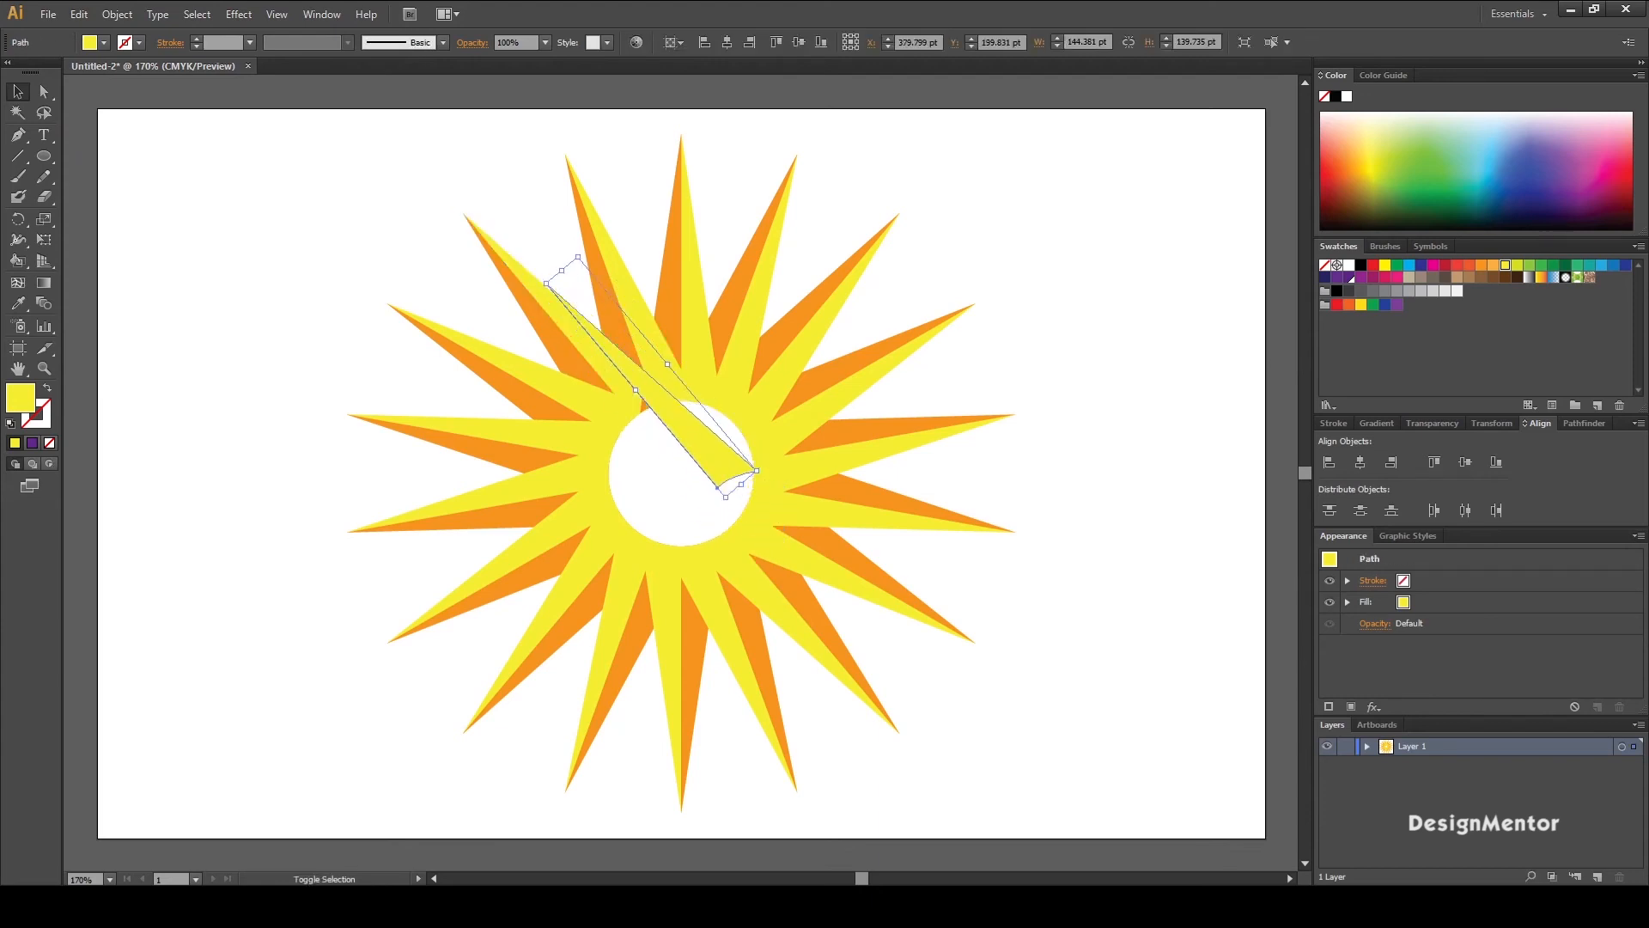
pyautogui.hotkey('shift', 'Up')
pyautogui.hotkey('shift', 'Up')
pyautogui.hotkey('shift', 'Left')
pyautogui.hotkey('shift', 'Left')
pyautogui.hotkey('shift', 'Left')
pyautogui.hotkey('shift', 'Up')
pyautogui.hotkey('shift', 'Left')
pyautogui.hotkey('shift', 'Up')
pyautogui.hotkey('shift', 'Left')
pyautogui.hotkey('shift', 'Left')
pyautogui.hotkey('shift', 'Up')
pyautogui.hotkey('shift', 'Left')
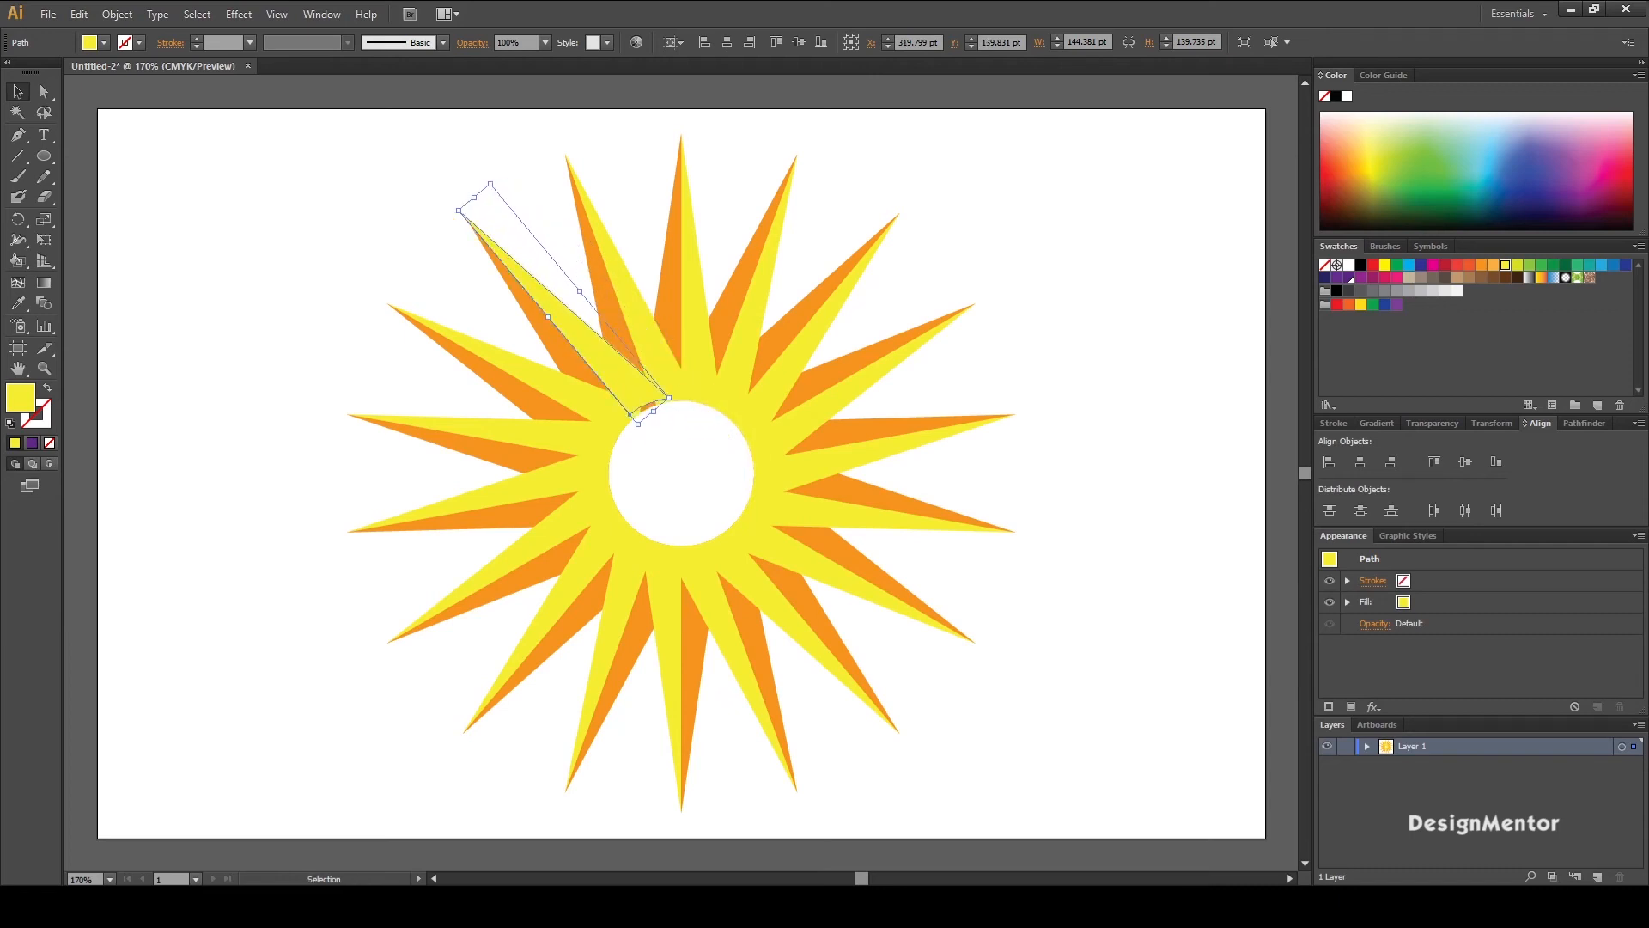
# Step: Fine-nudge the pasted yellow half over the second spike to X 322.799 pt and Y 142.831 pt, then deselect it
pyautogui.press('Down')
pyautogui.press('Down')
pyautogui.press('Right')
pyautogui.press('Down')
pyautogui.press('Down')
pyautogui.press('Right')
pyautogui.press('Down')
pyautogui.press('Up')
pyautogui.press('Up')
pyautogui.press('Up')
pyautogui.press('Down')
pyautogui.press('Down')
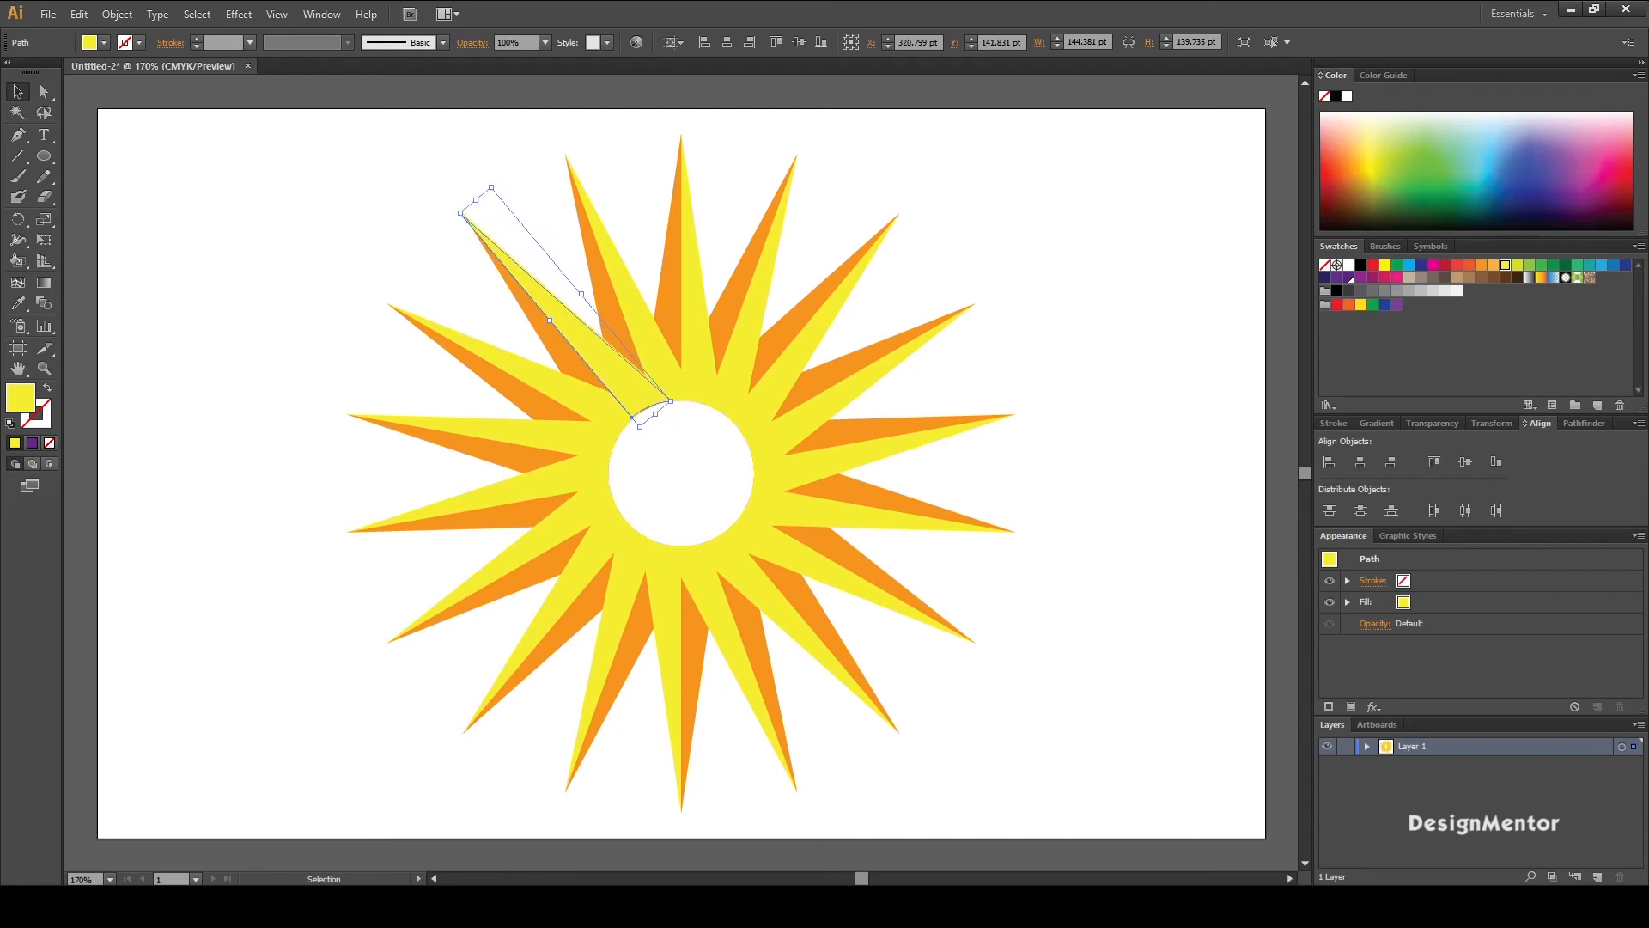
pyautogui.press('Left')
pyautogui.press('Up')
pyautogui.press('Right')
pyautogui.press('Right')
pyautogui.press('Up')
pyautogui.press('Up')
pyautogui.press('Up')
pyautogui.press('Left')
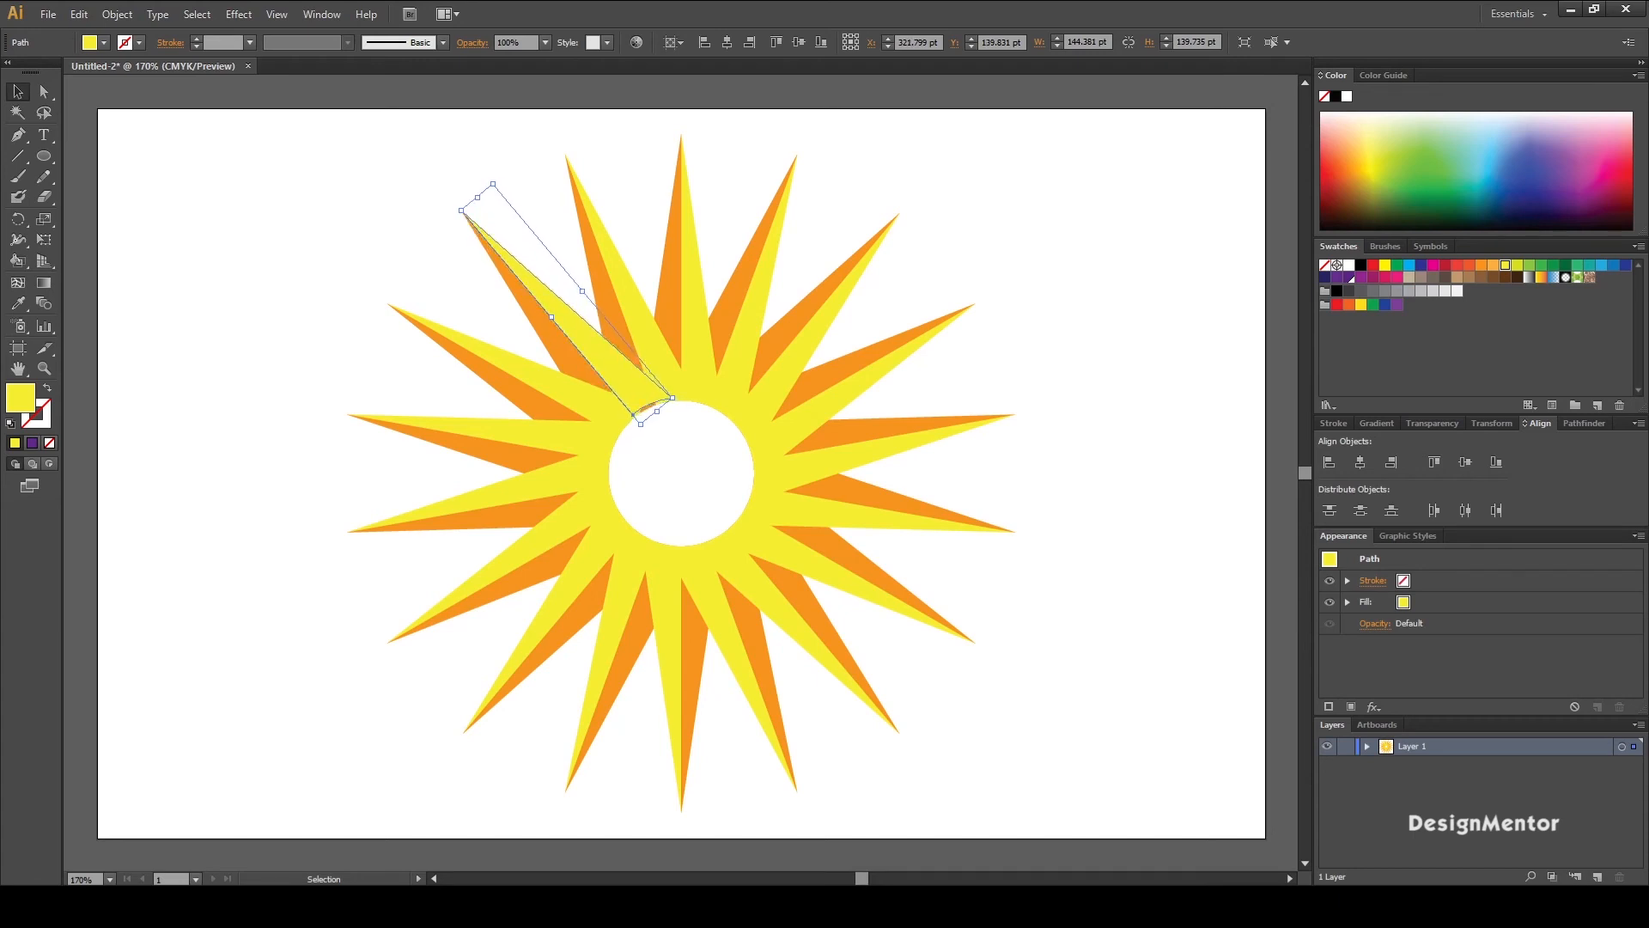
pyautogui.press('Down')
pyautogui.press('Down')
pyautogui.press('Down')
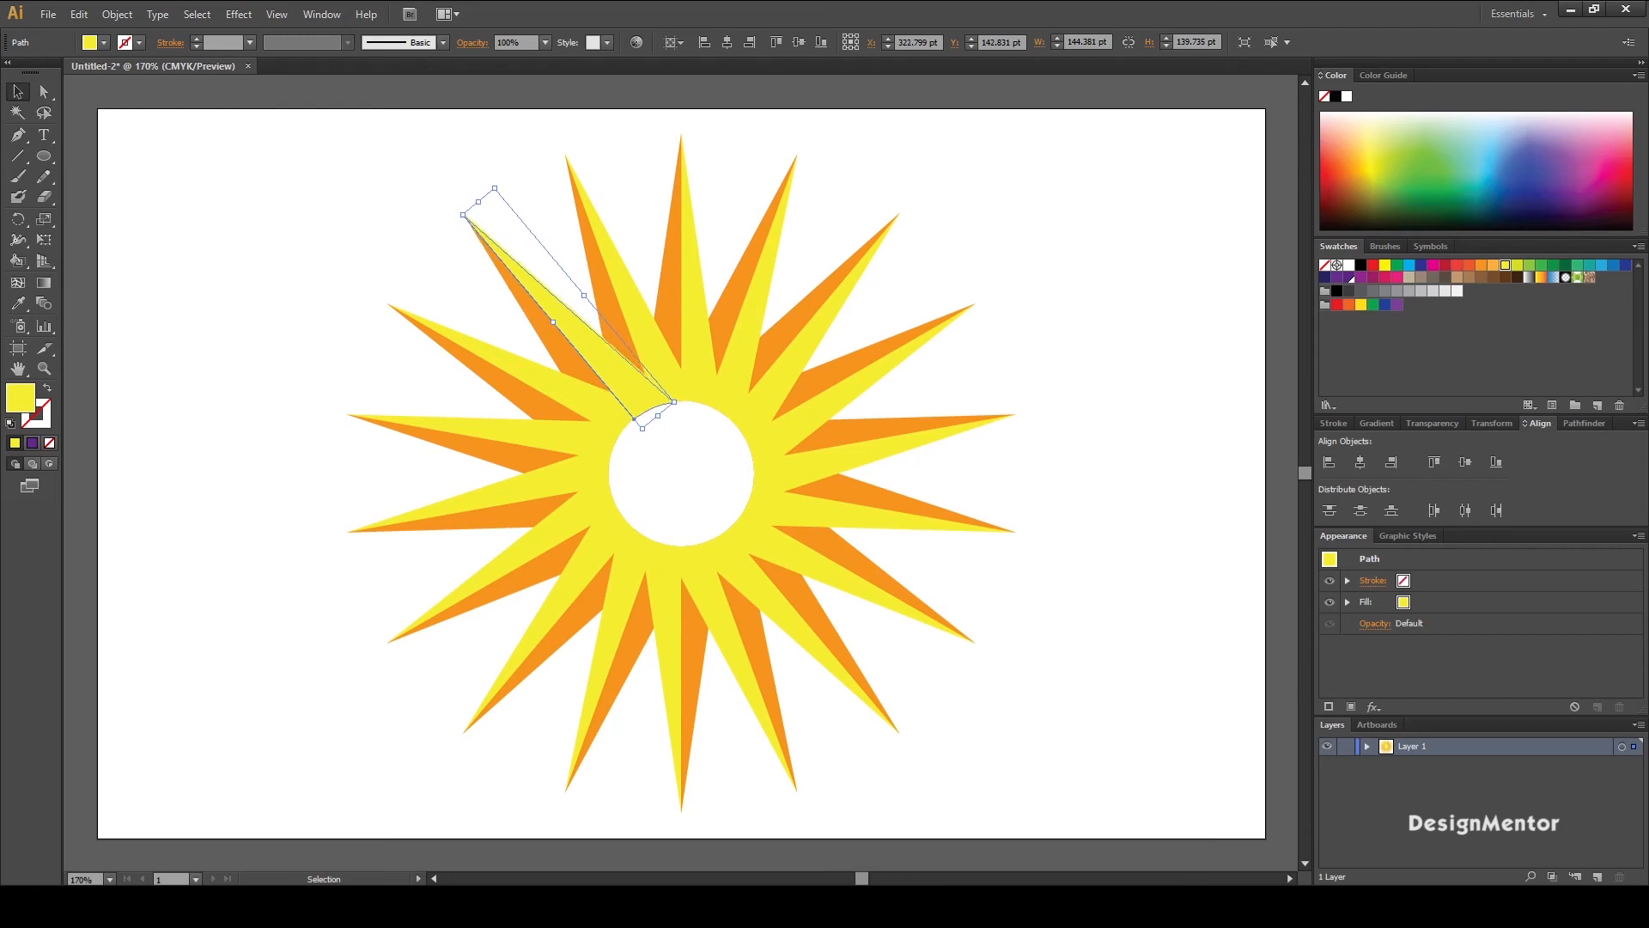
pyautogui.hotkey('ctrl', 'shift', 'a')
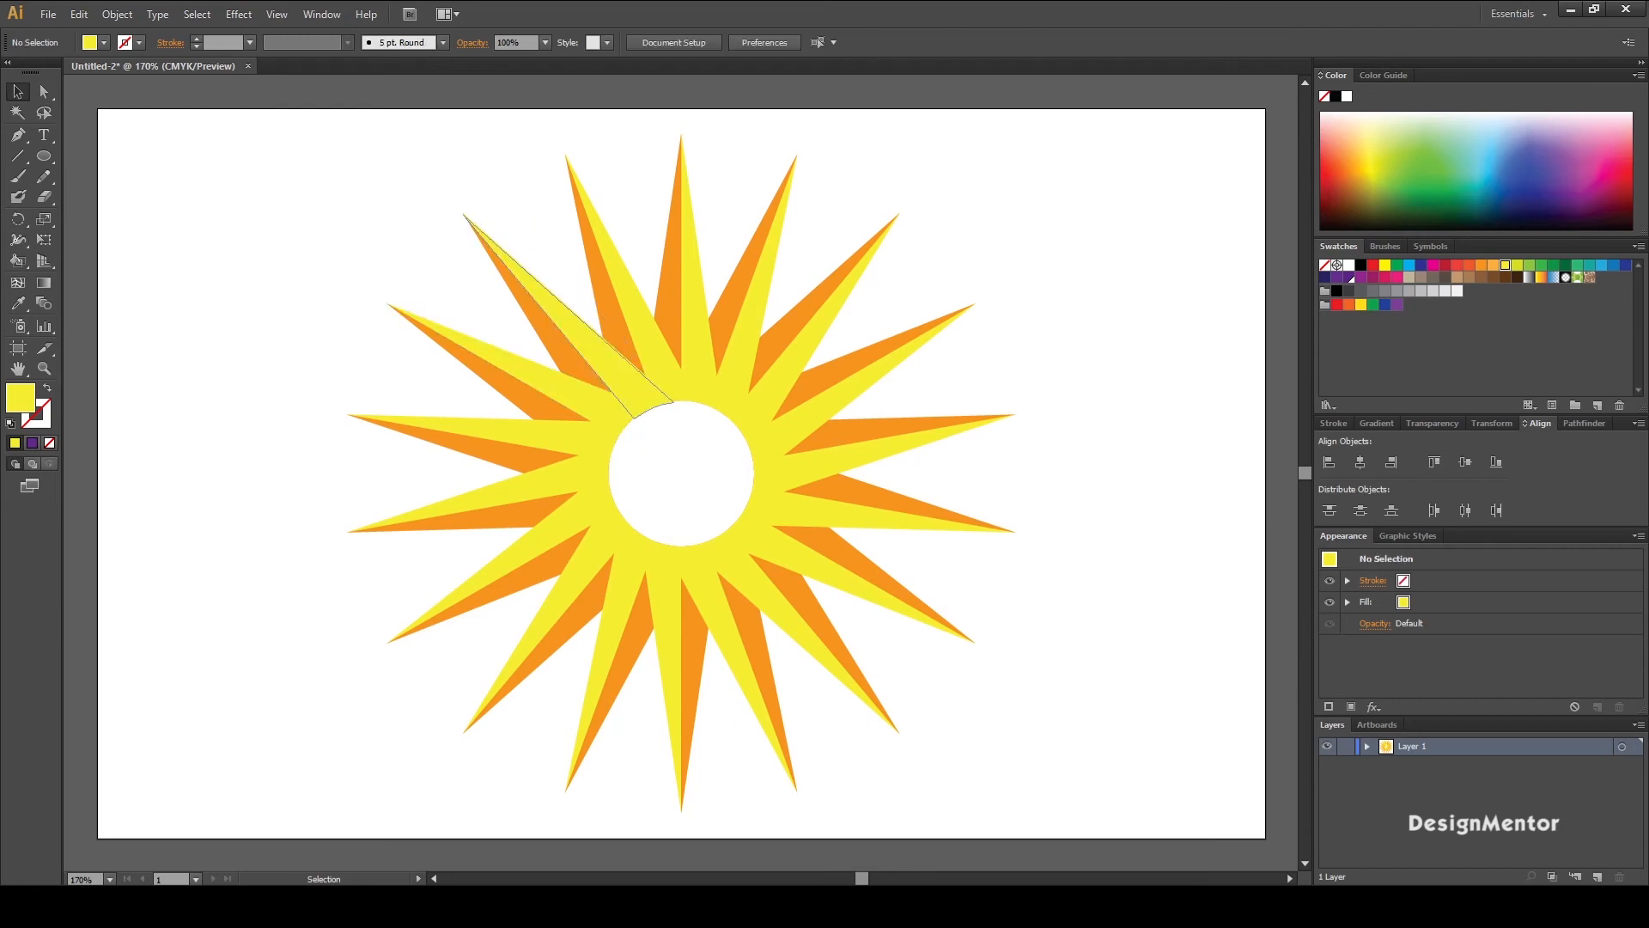
# Step: Nudge the second spike's pasted yellow half up to a Y position of 141.831 pt and deselect it
pyautogui.click(602, 361)
pyautogui.press('Up')
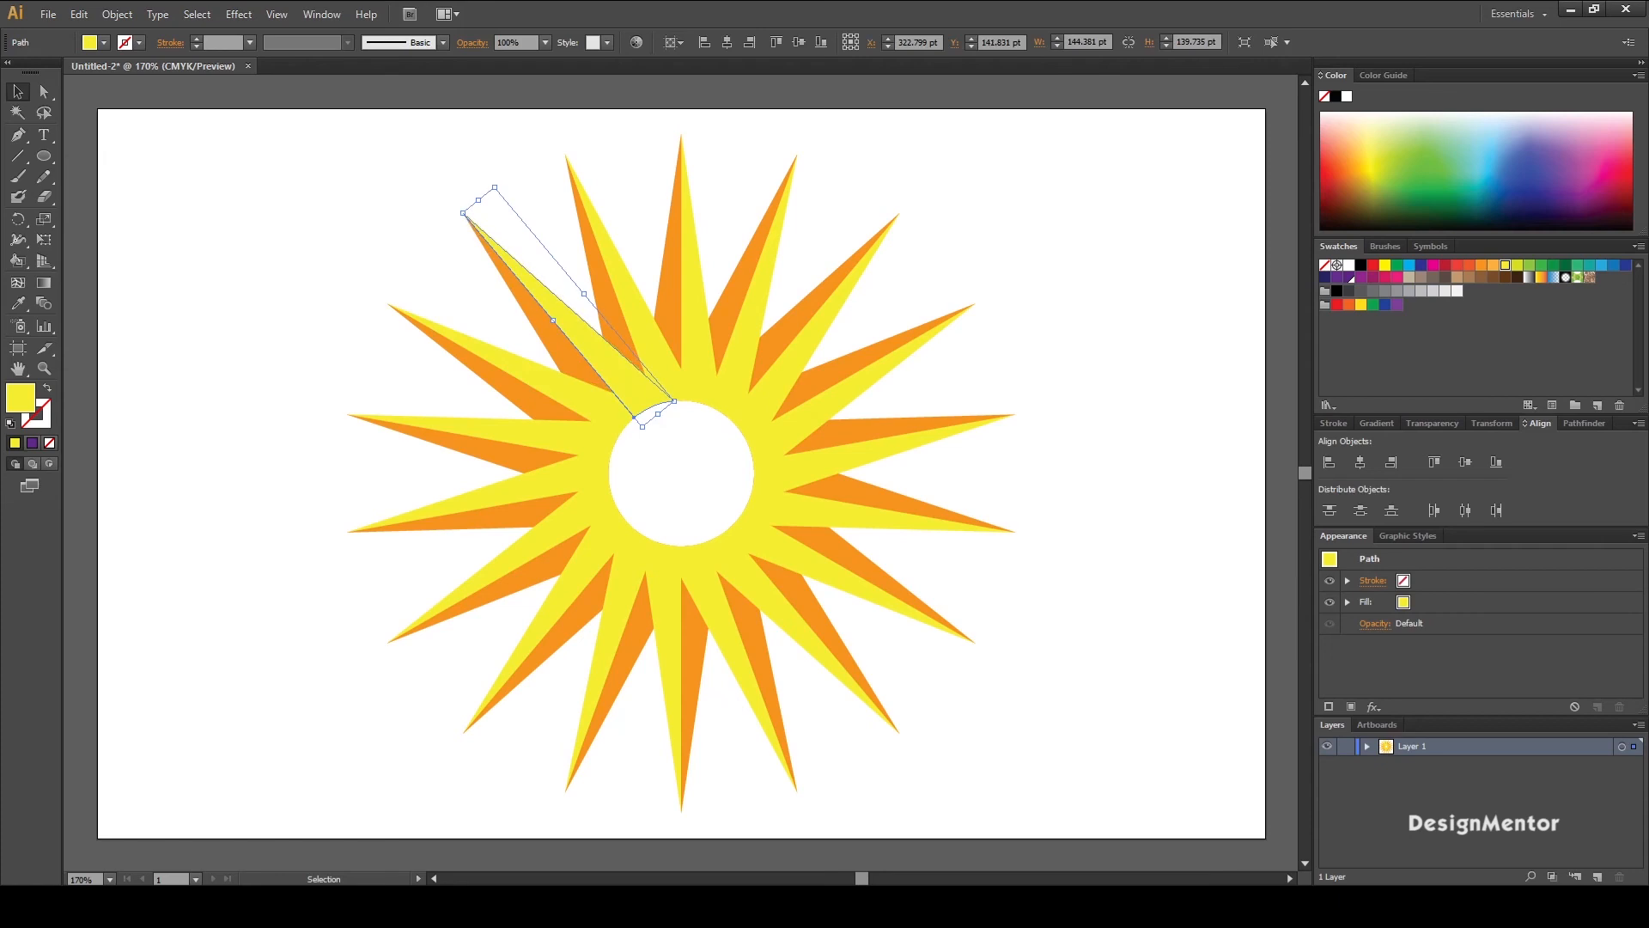
pyautogui.hotkey('ctrl', 'shift', 'a')
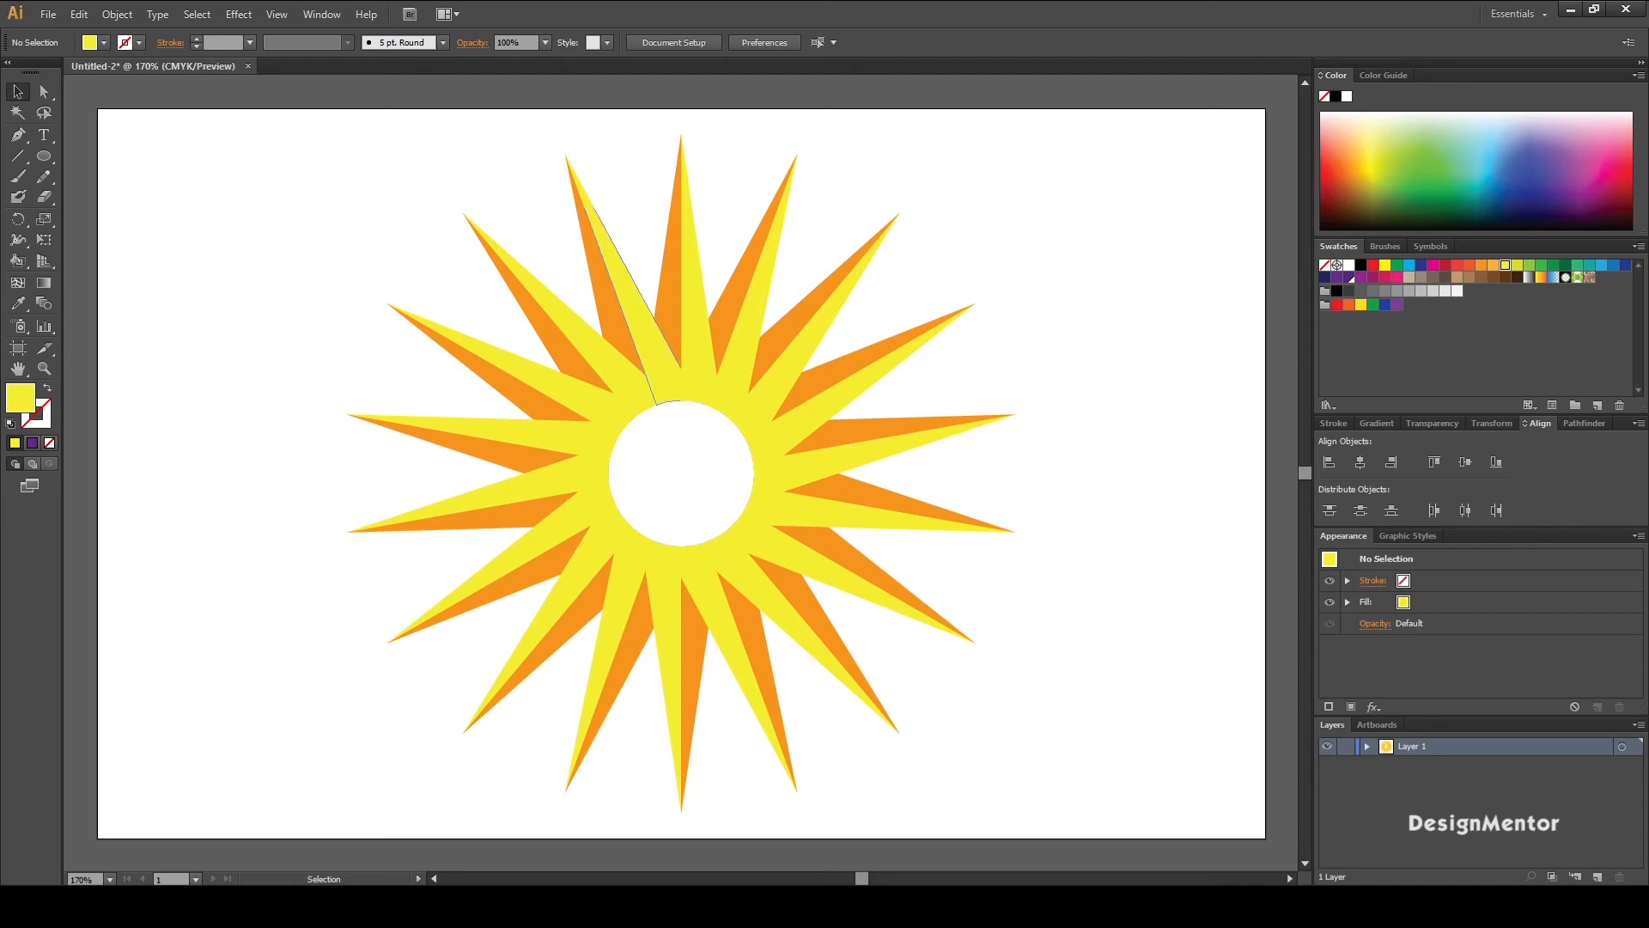
pyautogui.click(601, 360)
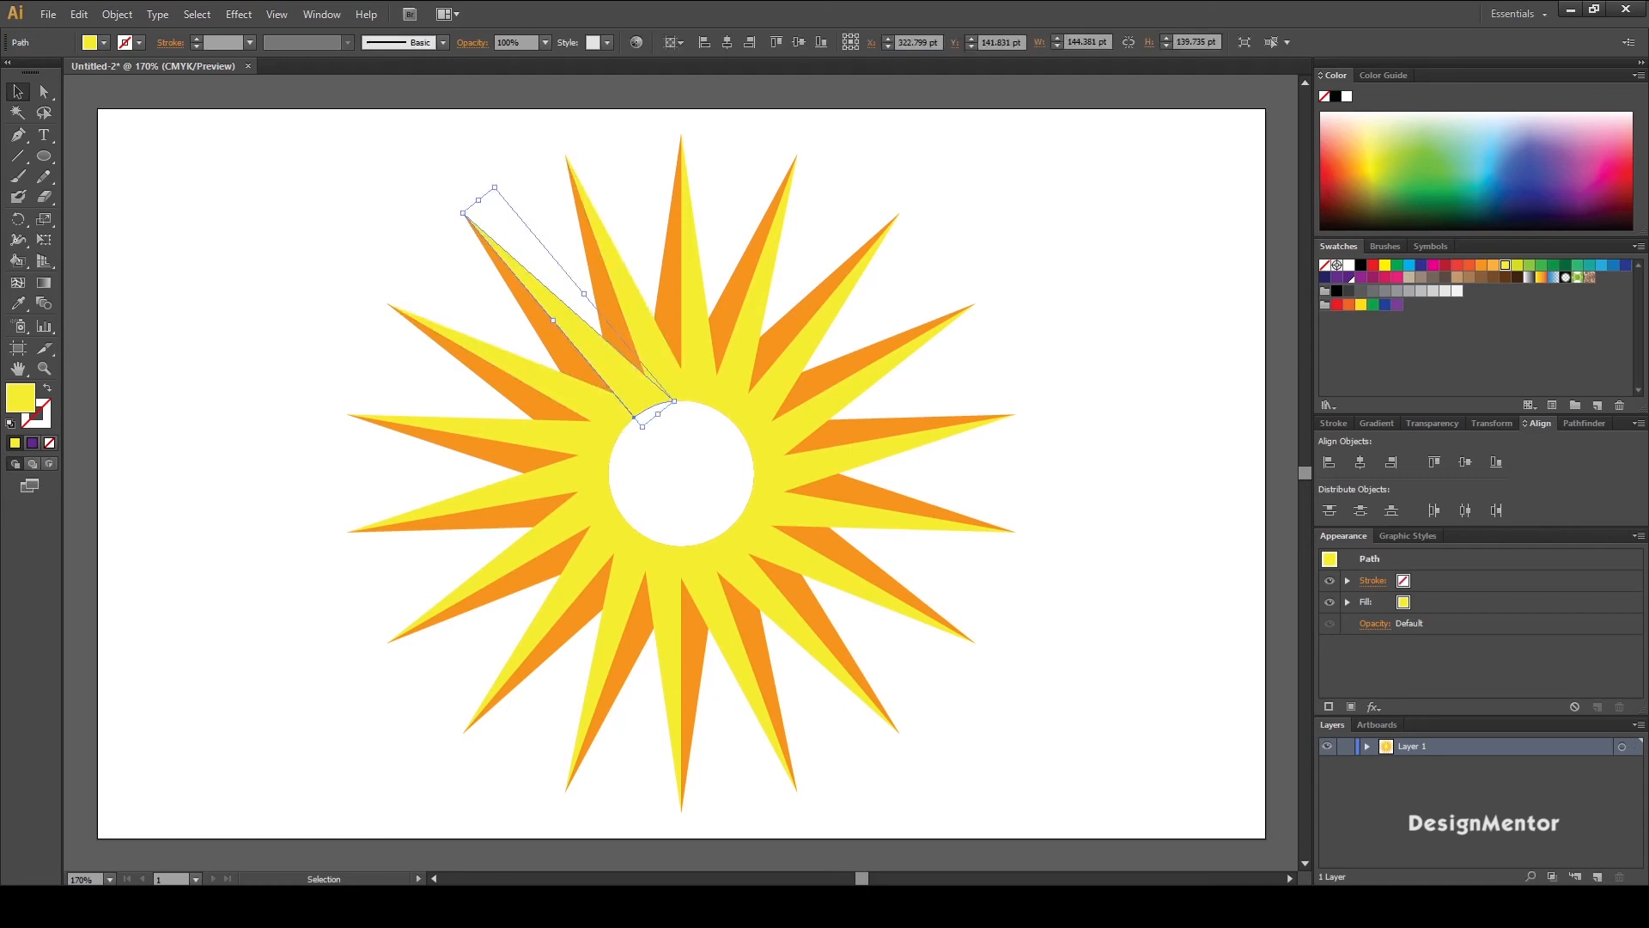
pyautogui.hotkey('ctrl', 'shift', 'a')
# Step: Select all the spikes of the starburst, group them into one object and deselect it
pyautogui.moveTo(271, 183); pyautogui.dragTo(1075, 693)
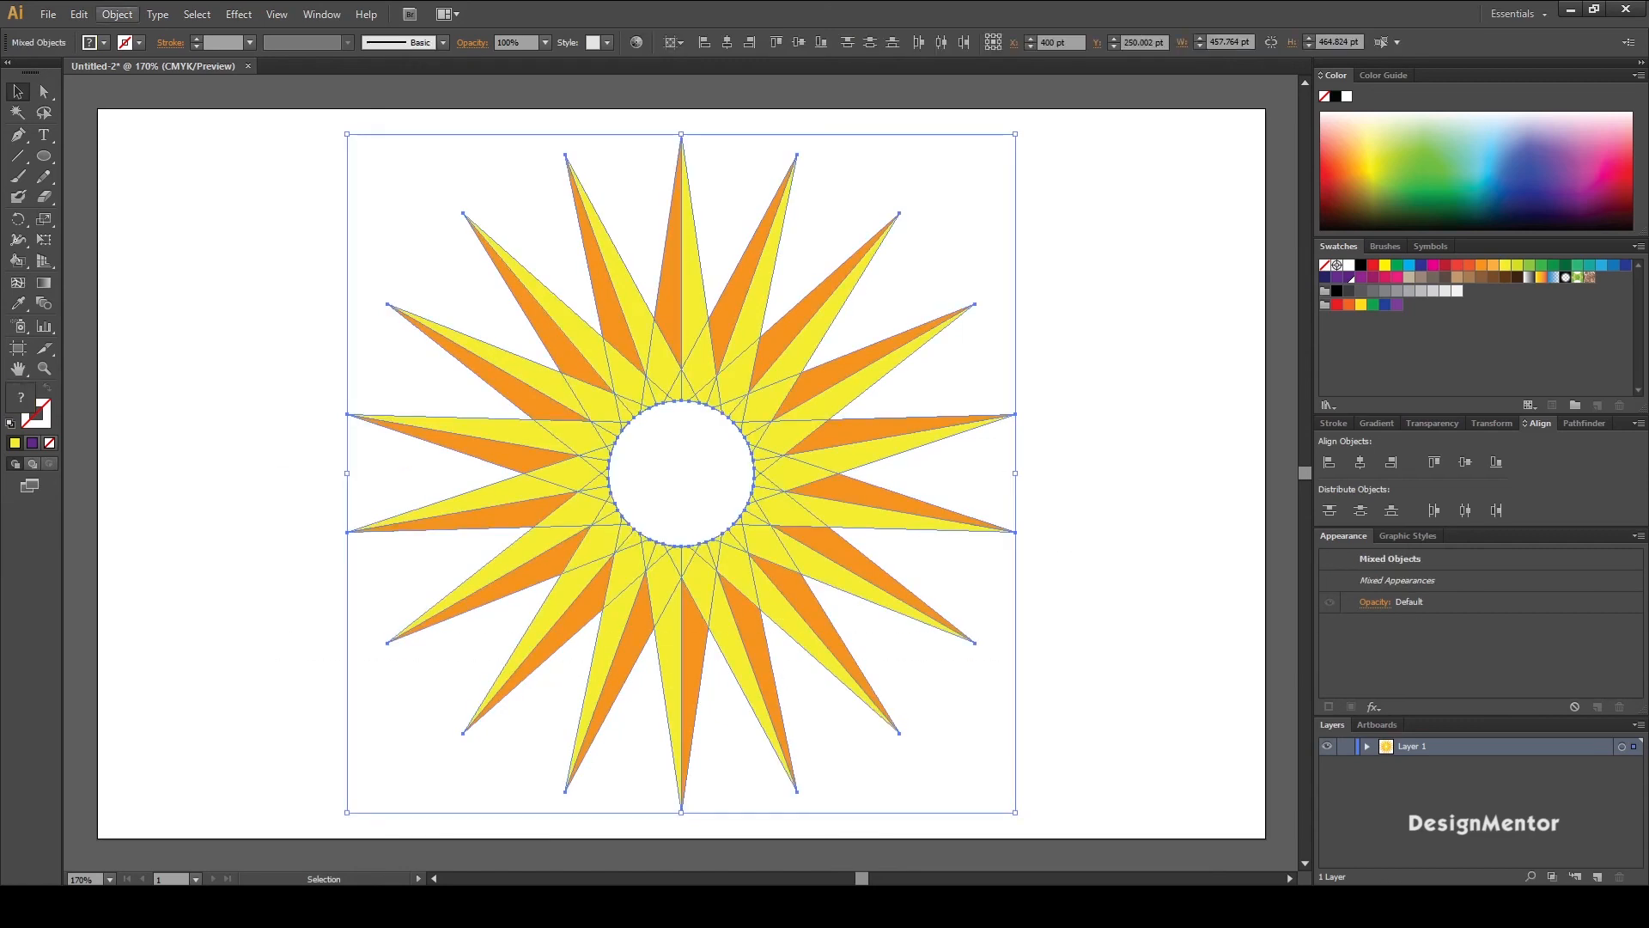
pyautogui.click(118, 14)
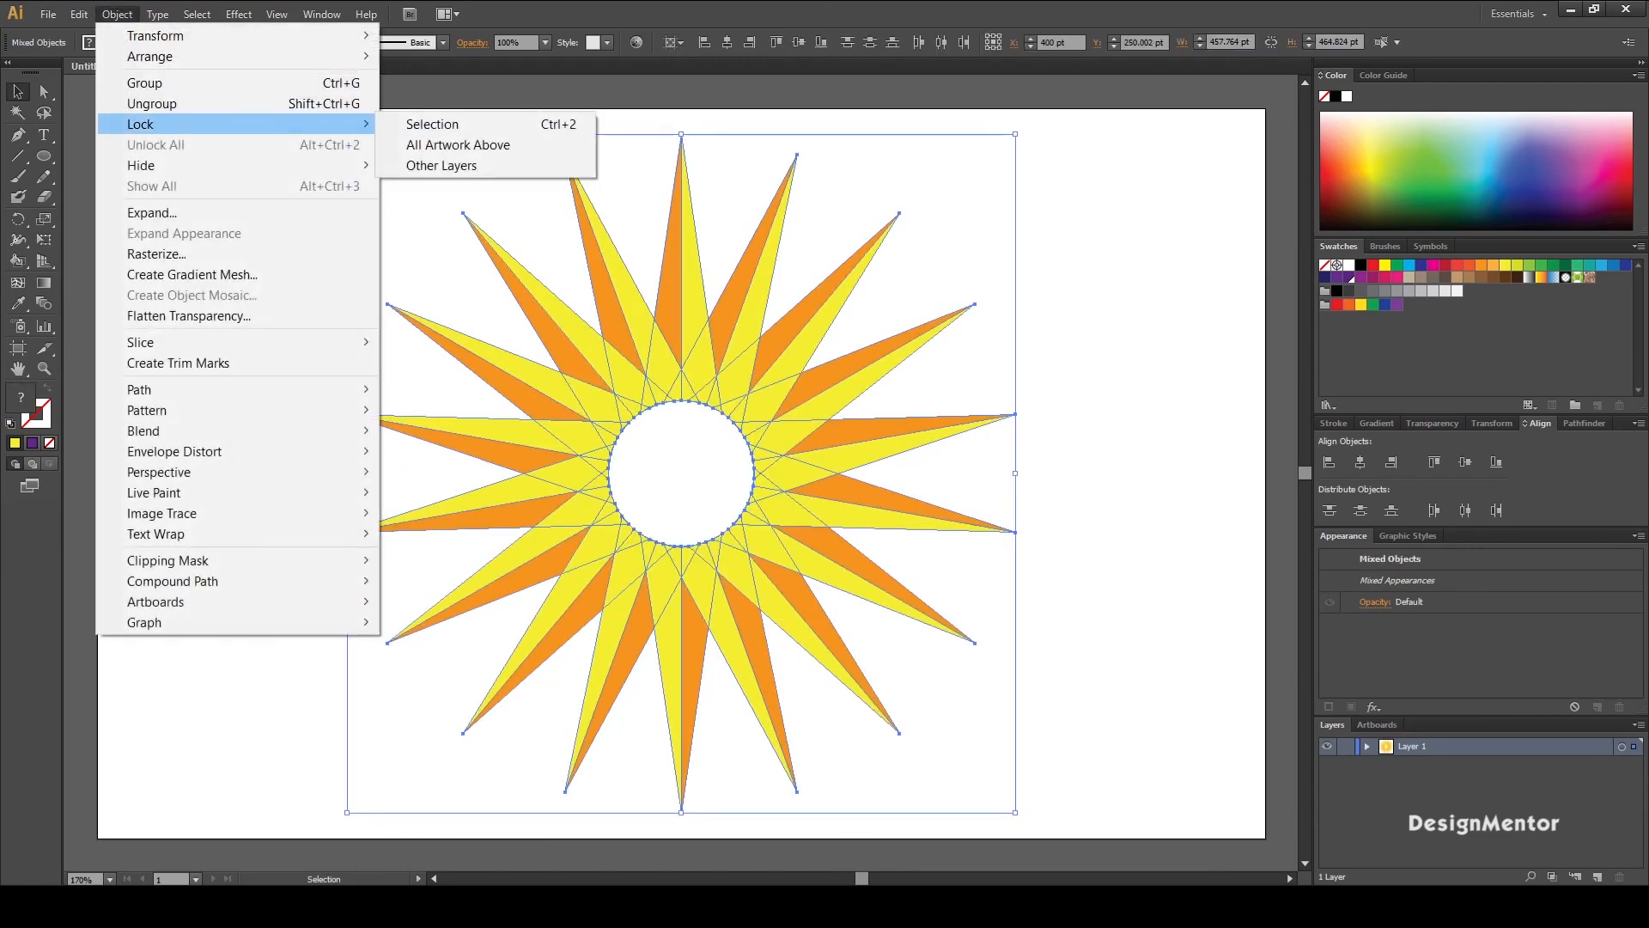
pyautogui.click(171, 82)
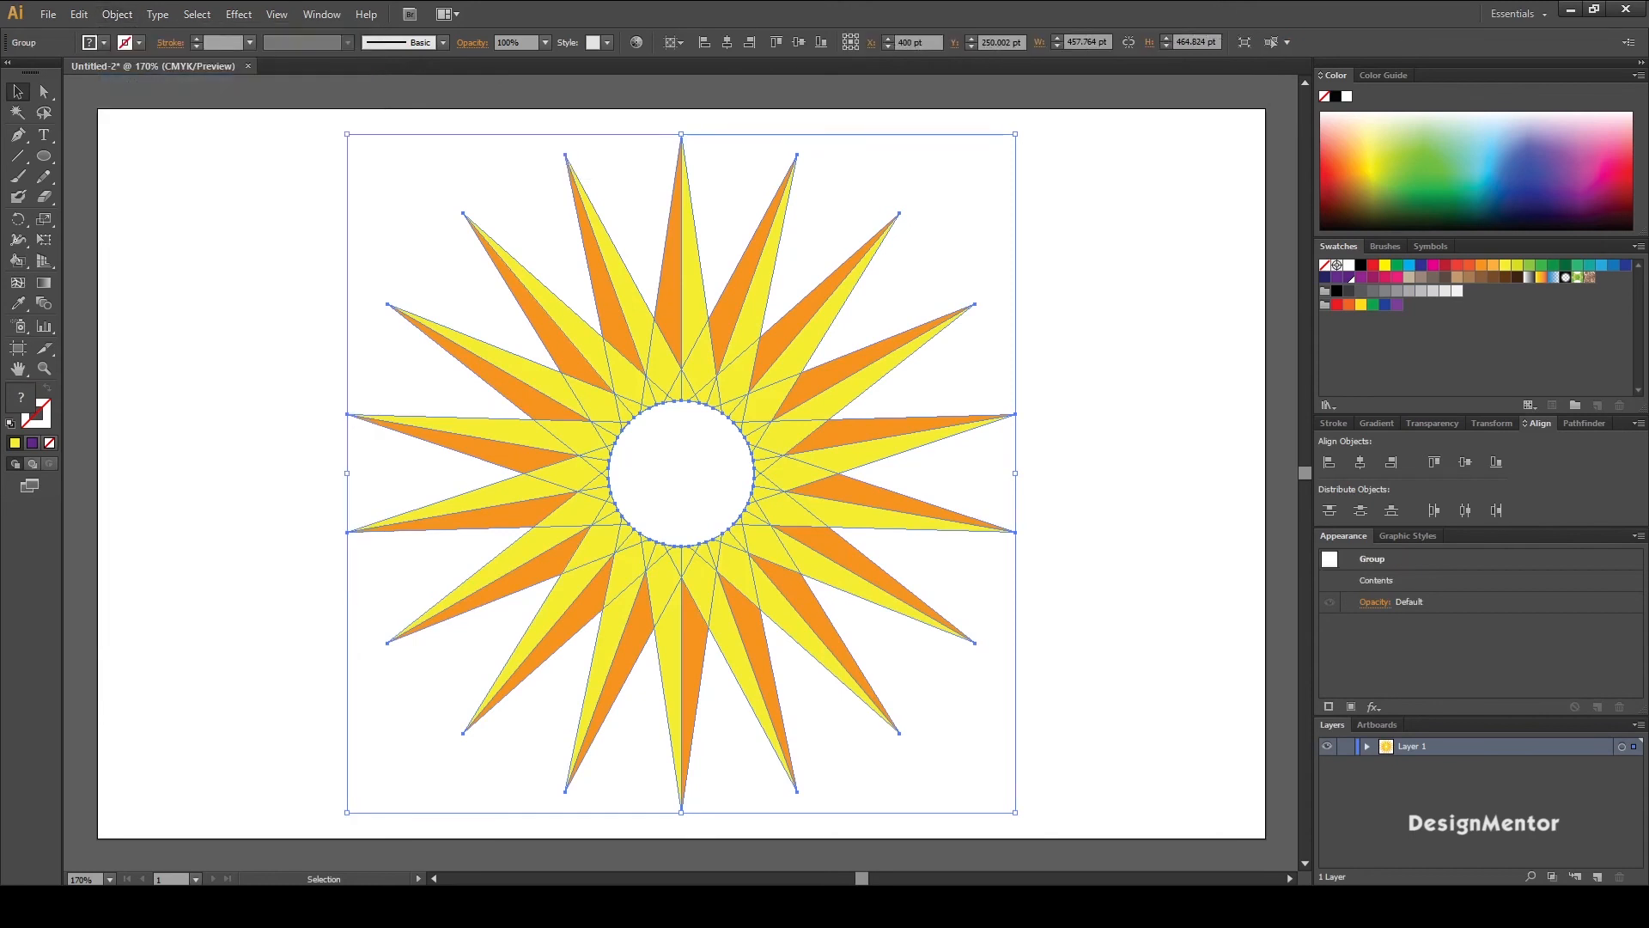
pyautogui.hotkey('ctrl', 'shift', 'a')
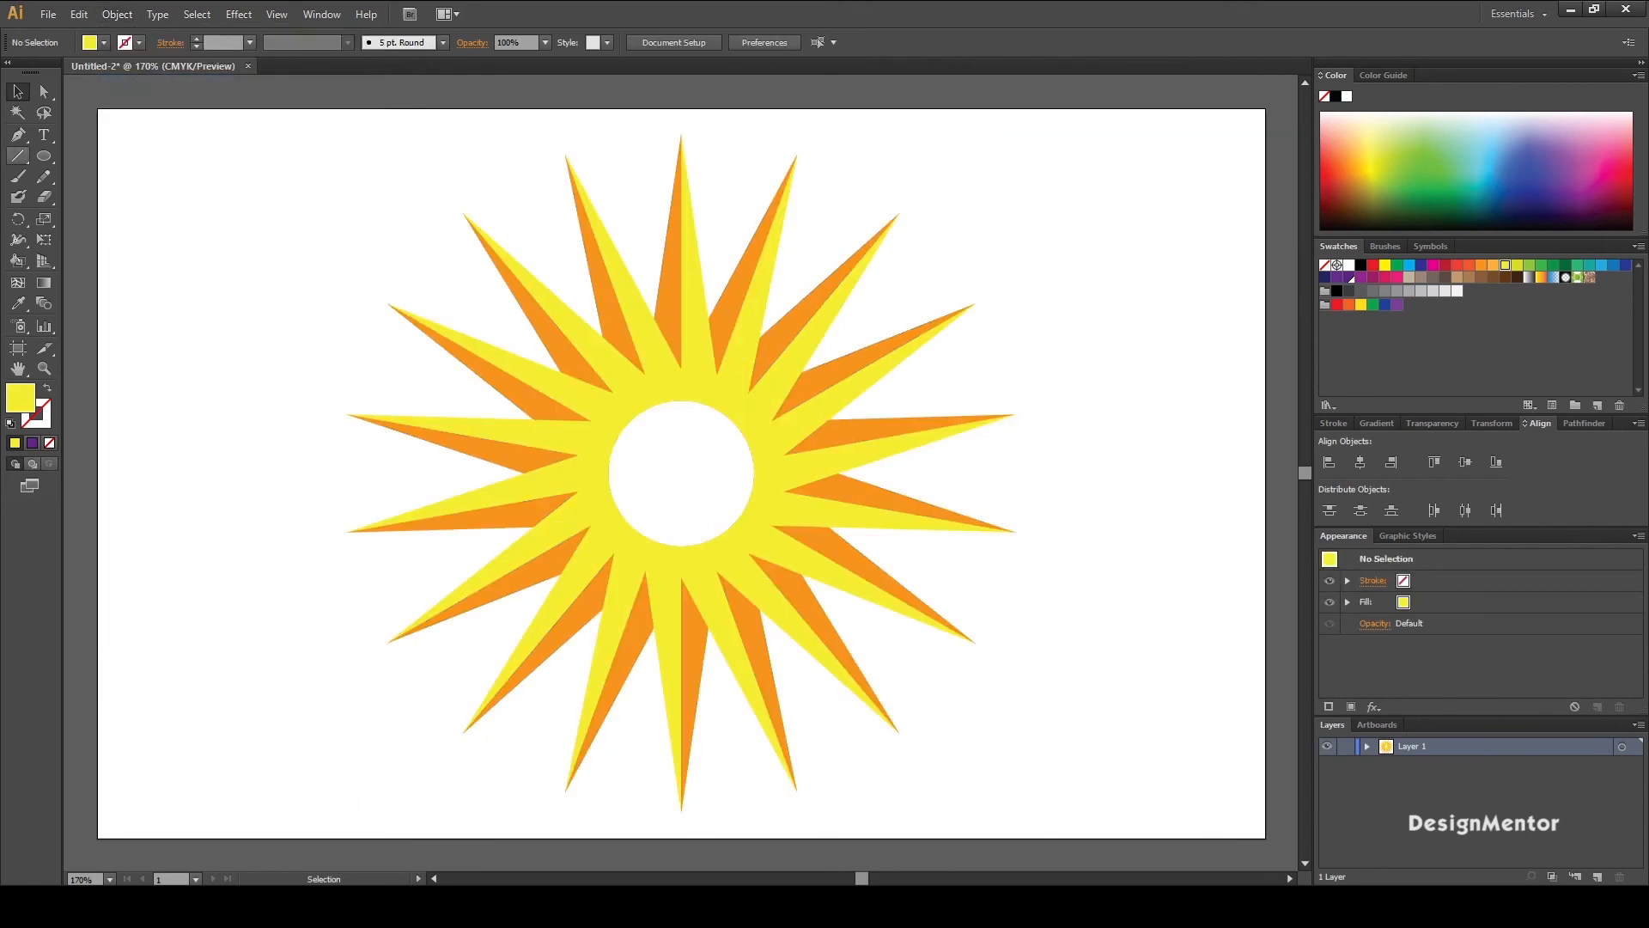
# Step: Create an 800 x 500 pt rectangle filled with the swatch C=50 M=50 Y=60 K=25
pyautogui.click(91, 42)
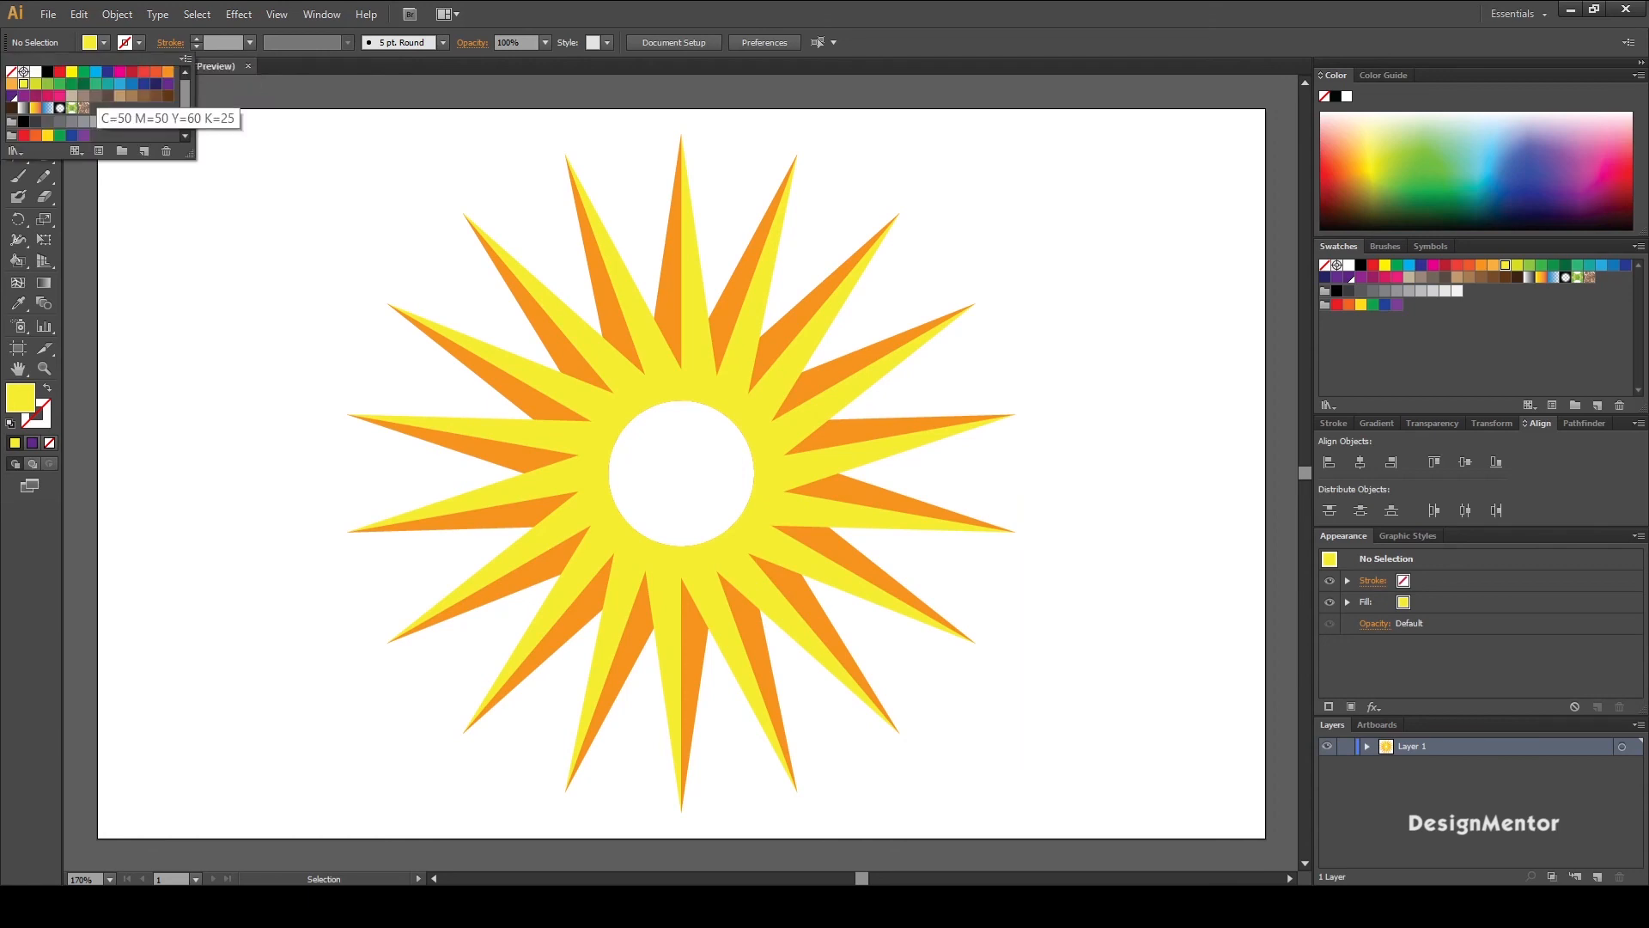
pyautogui.click(96, 96)
pyautogui.click(44, 156)
pyautogui.click(129, 155)
pyautogui.click(1186, 632)
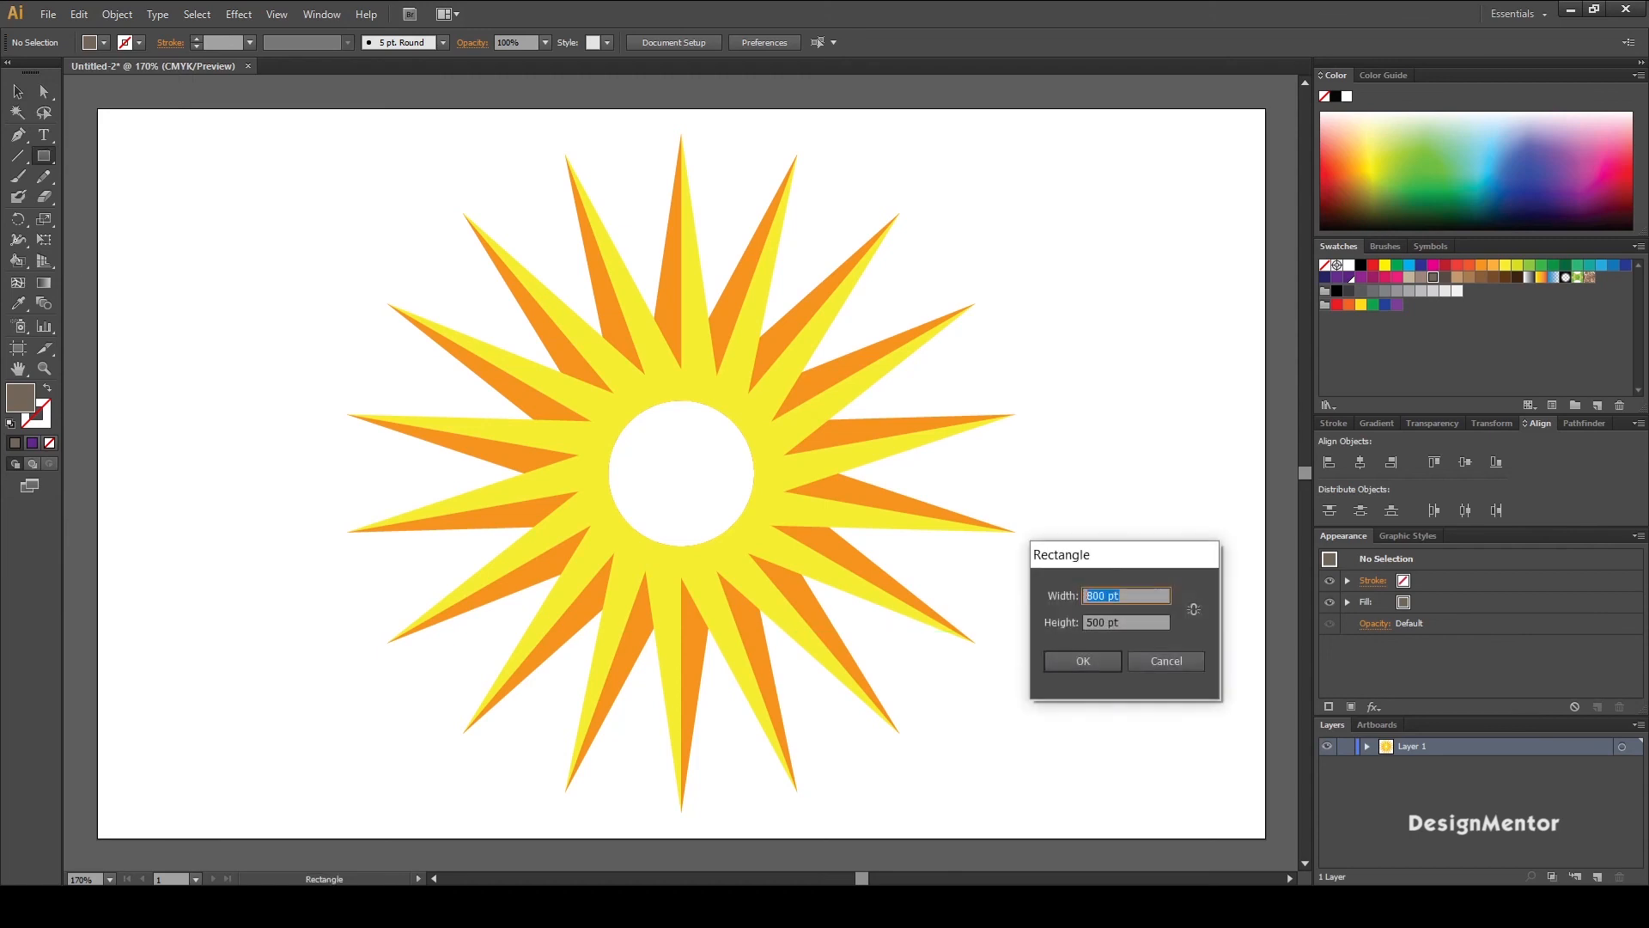
pyautogui.press('Tab')
pyautogui.press('Return')
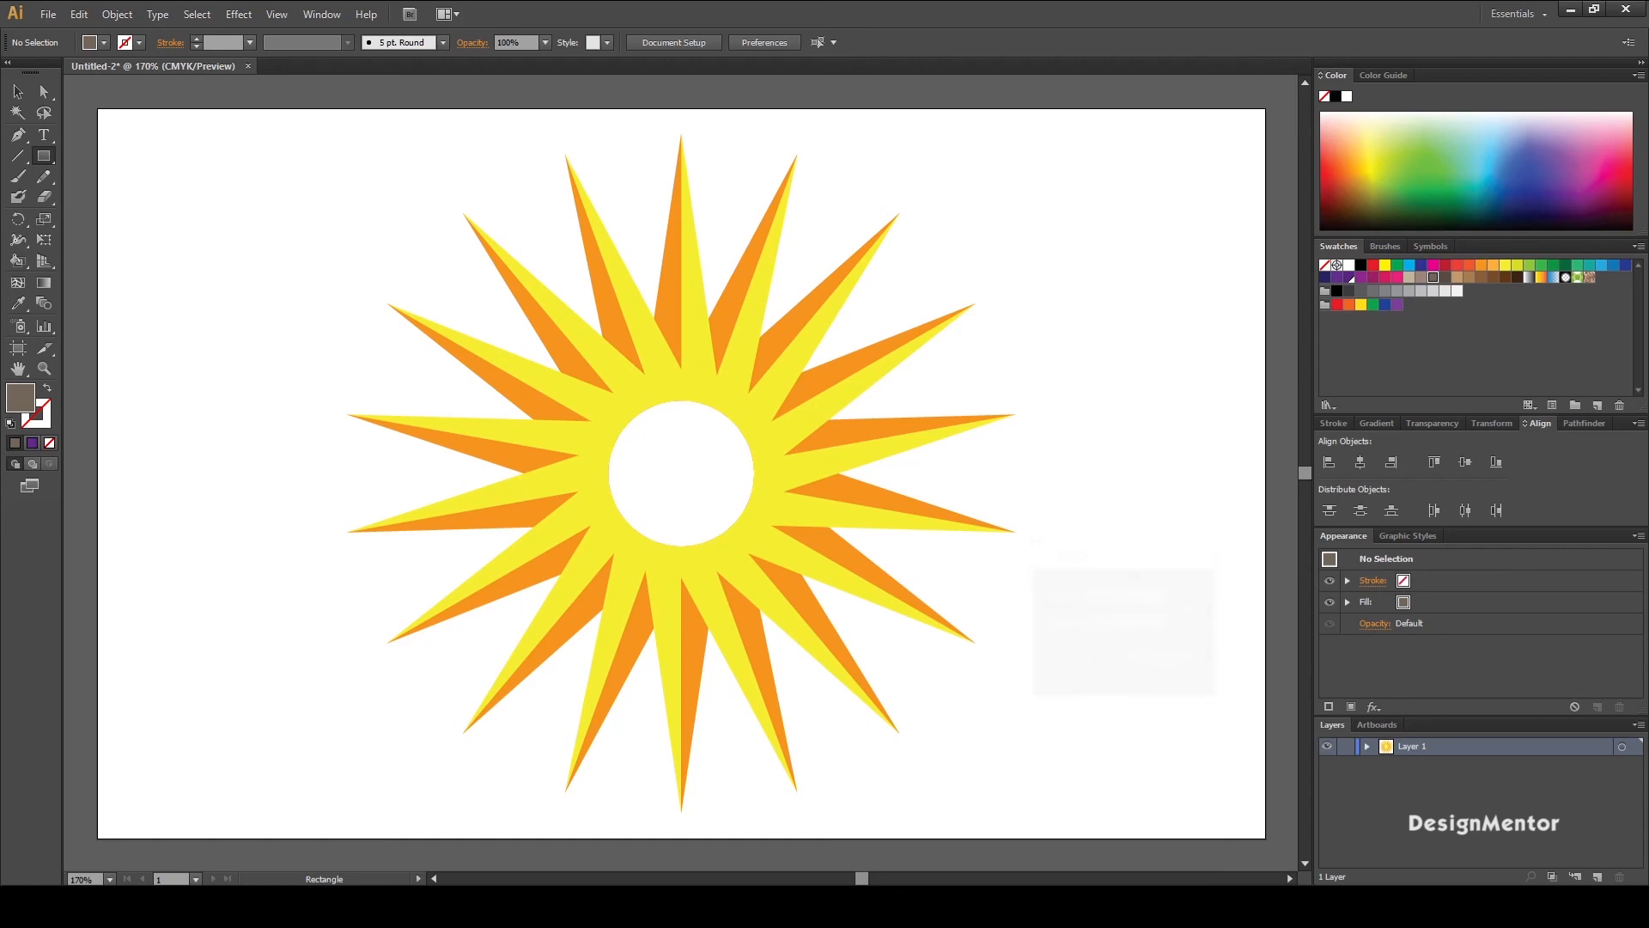
# Step: Send the rectangle to the back, centre it horizontally and vertically on the artboard, and deselect it
pyautogui.click(17, 91)
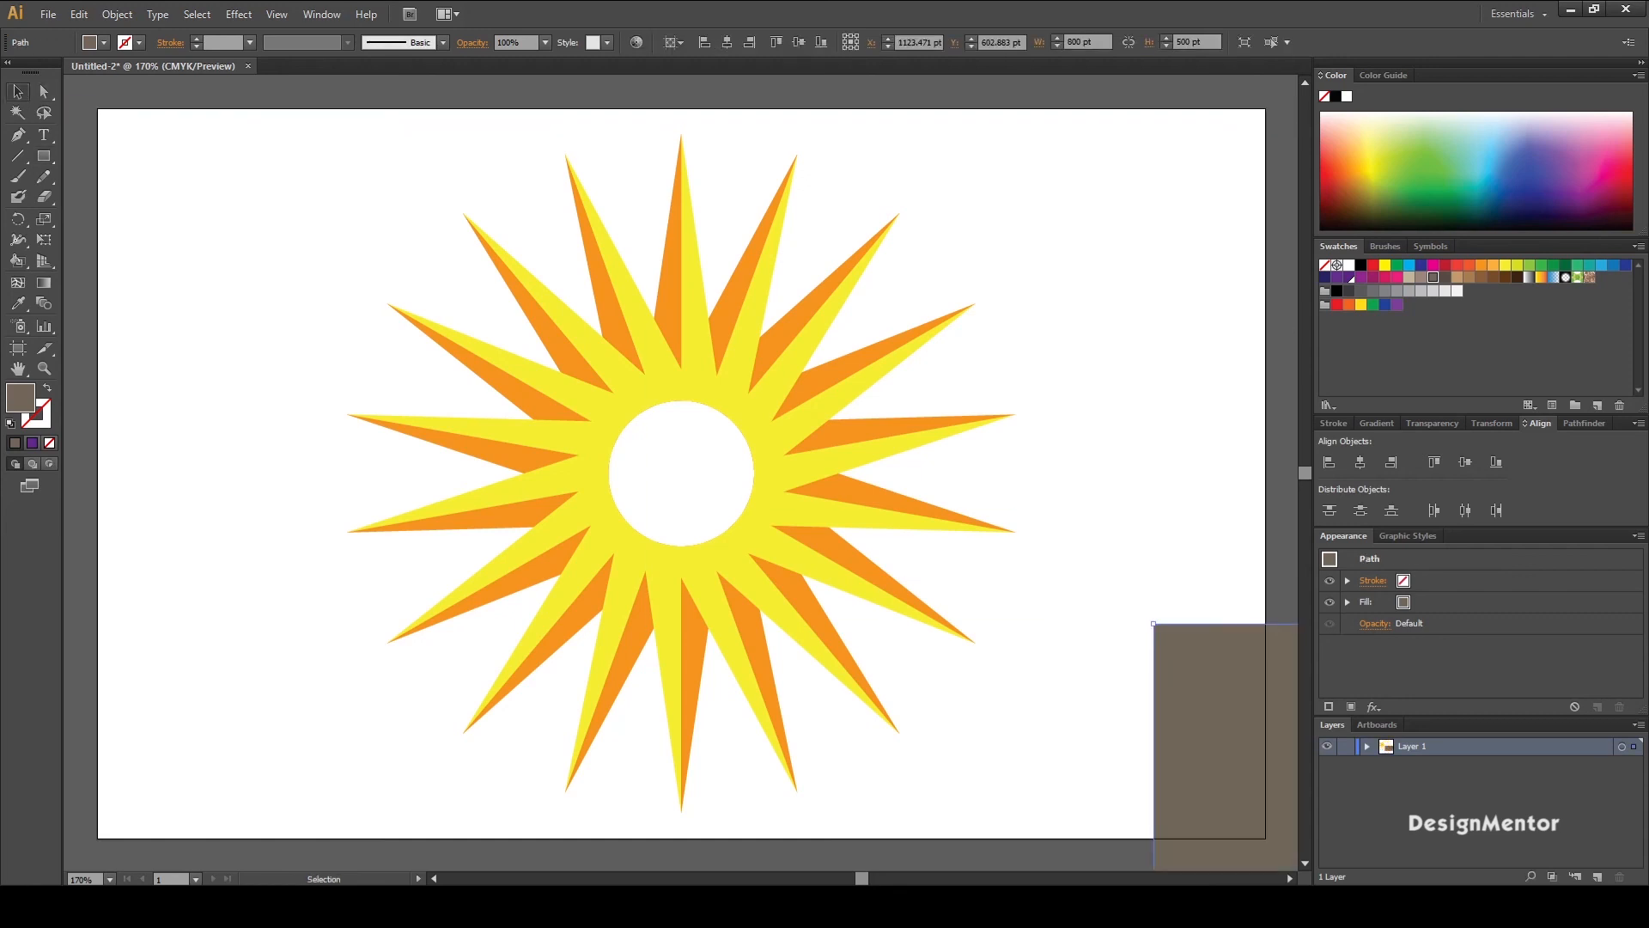
pyautogui.rightClick(1201, 642)
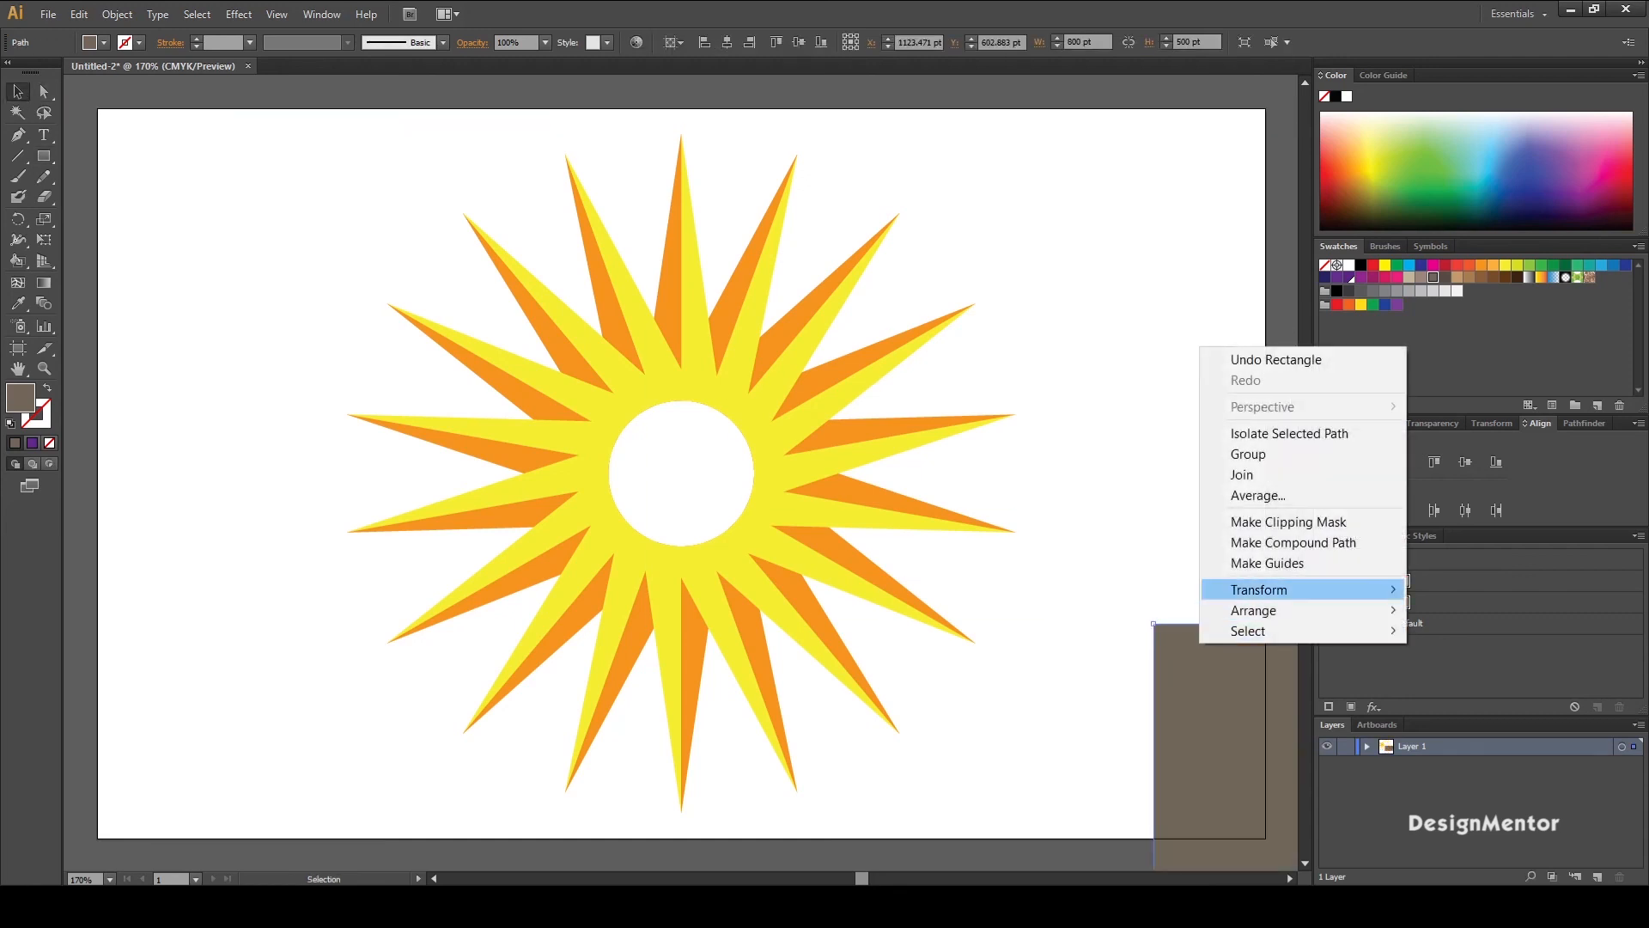
pyautogui.moveTo(1254, 609)
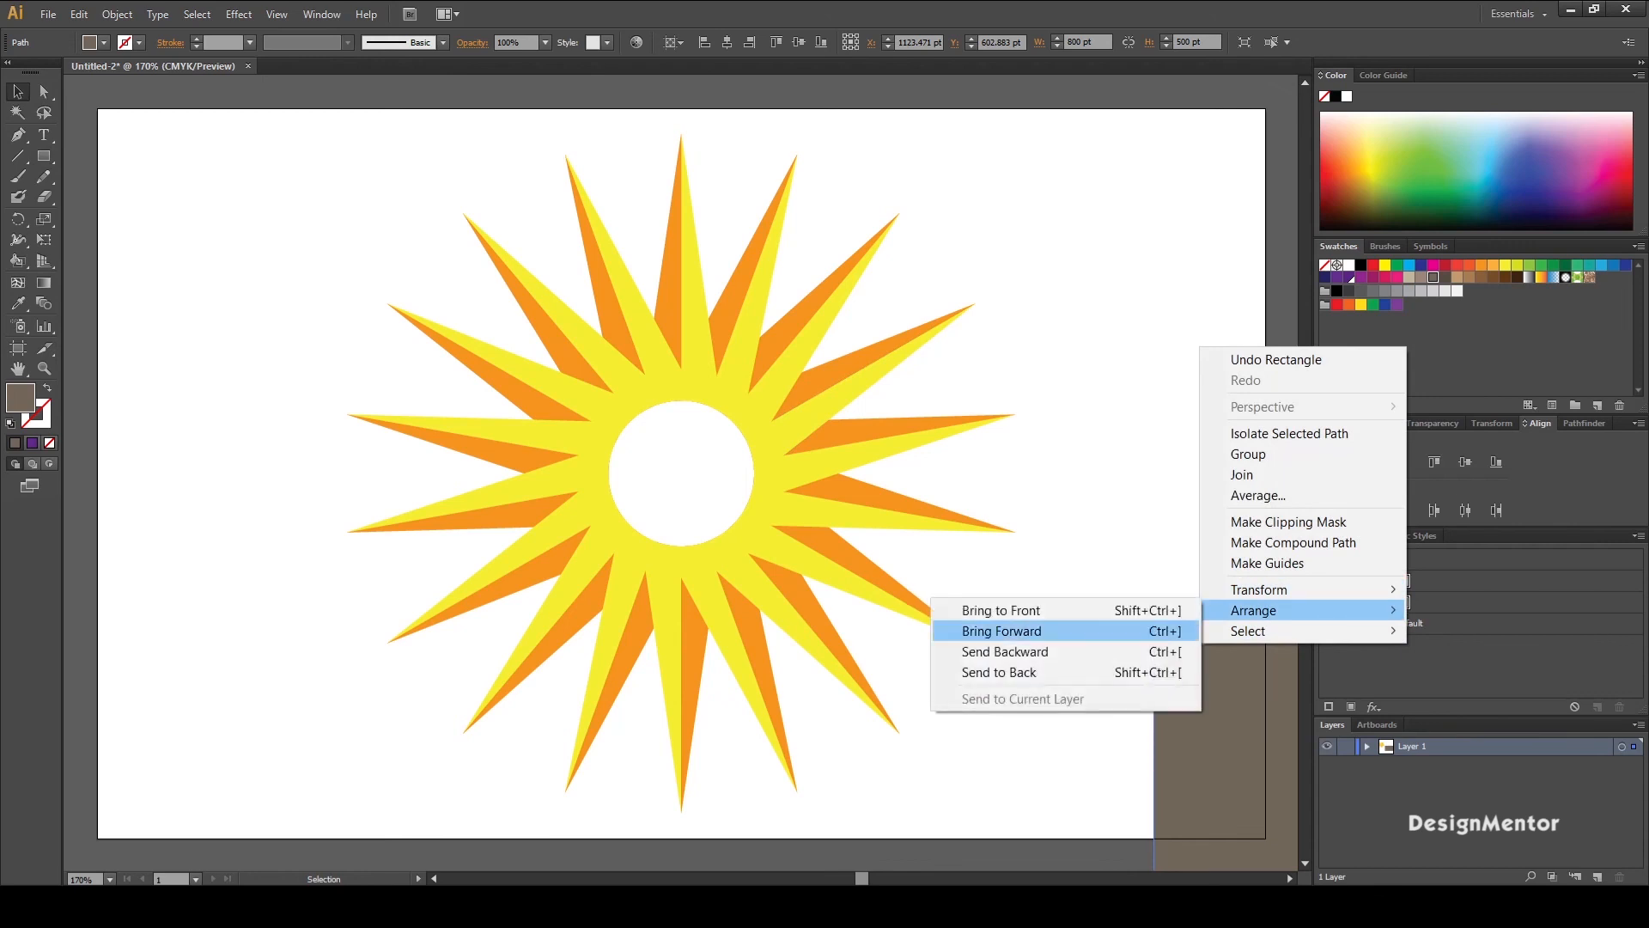
pyautogui.click(999, 672)
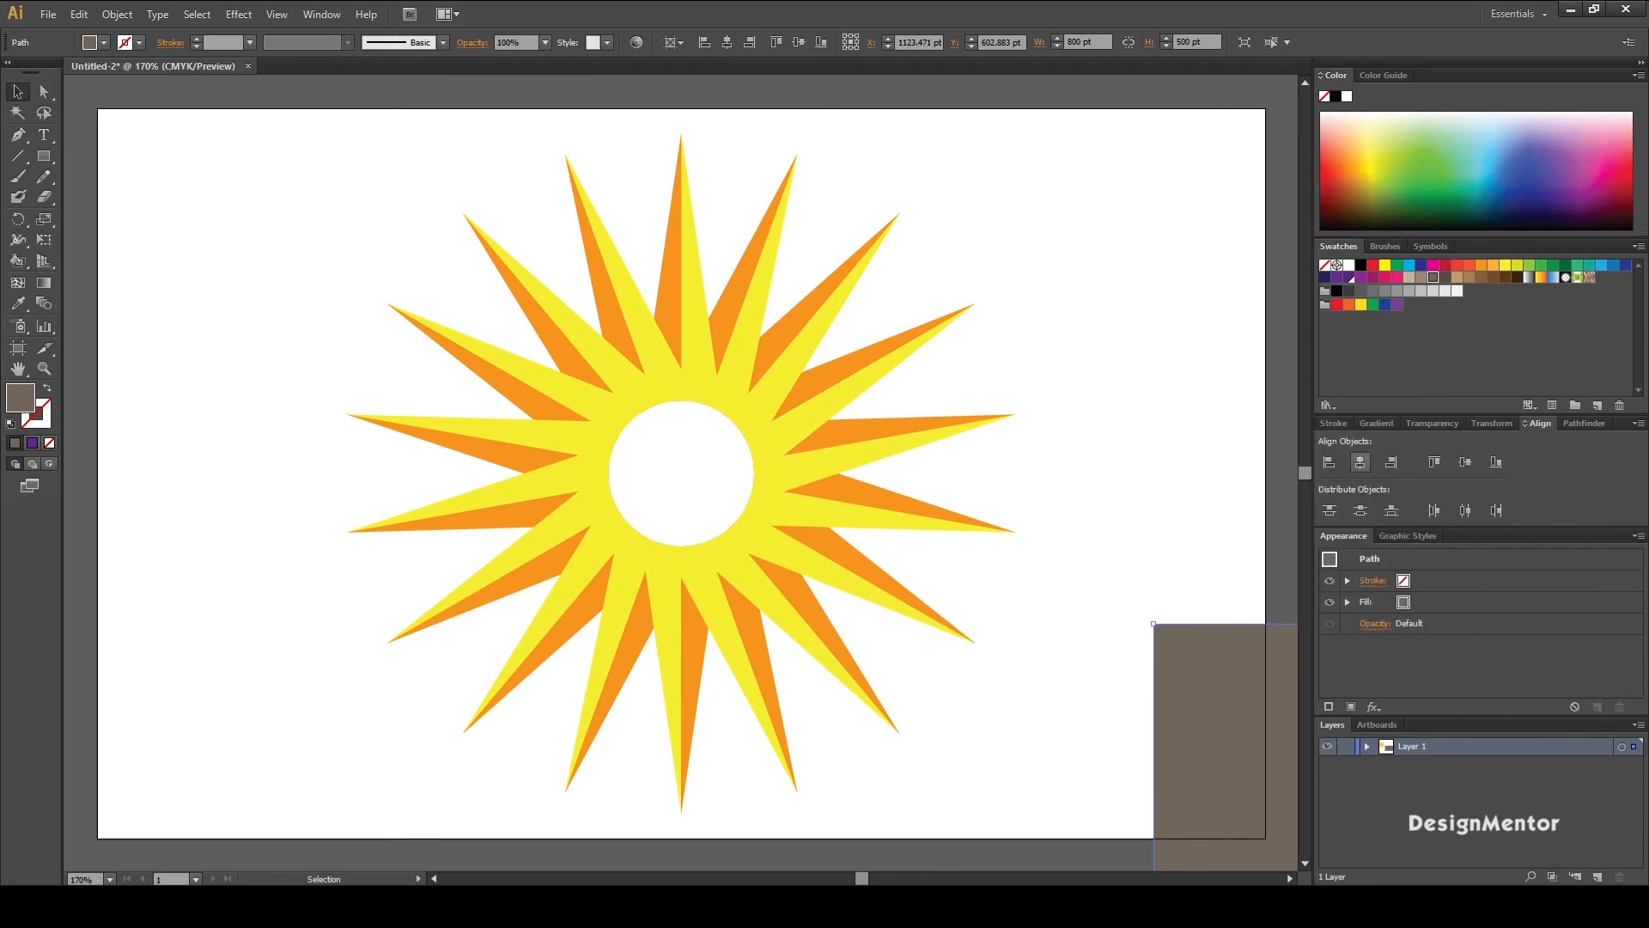
pyautogui.click(1361, 462)
pyautogui.click(1465, 463)
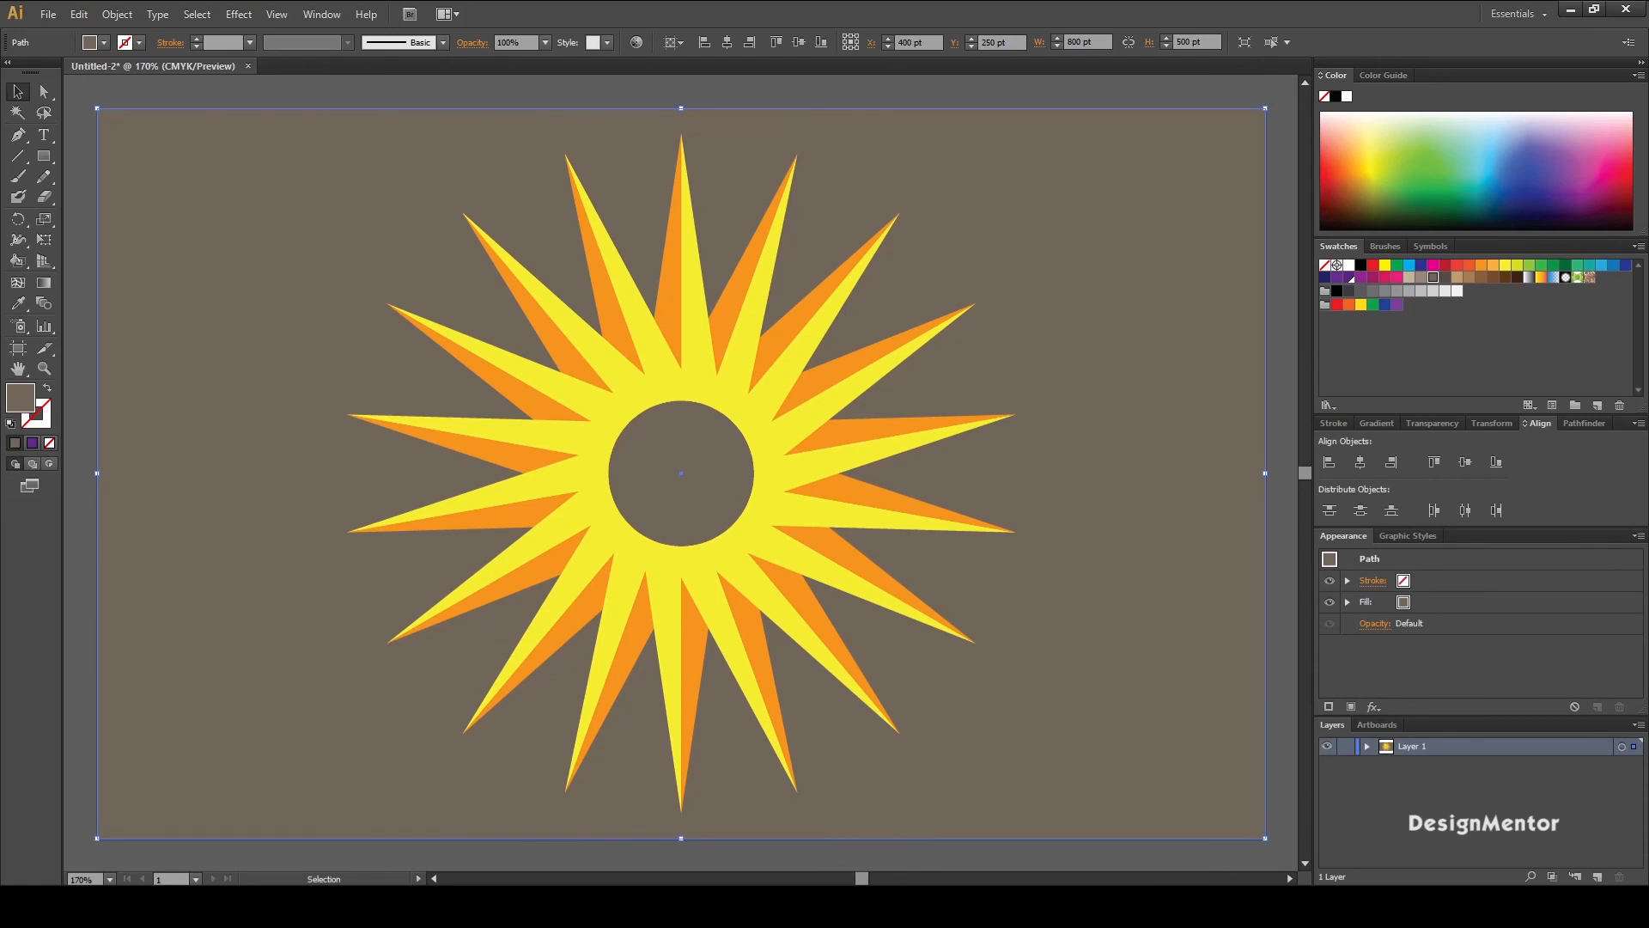
pyautogui.click(83, 182)
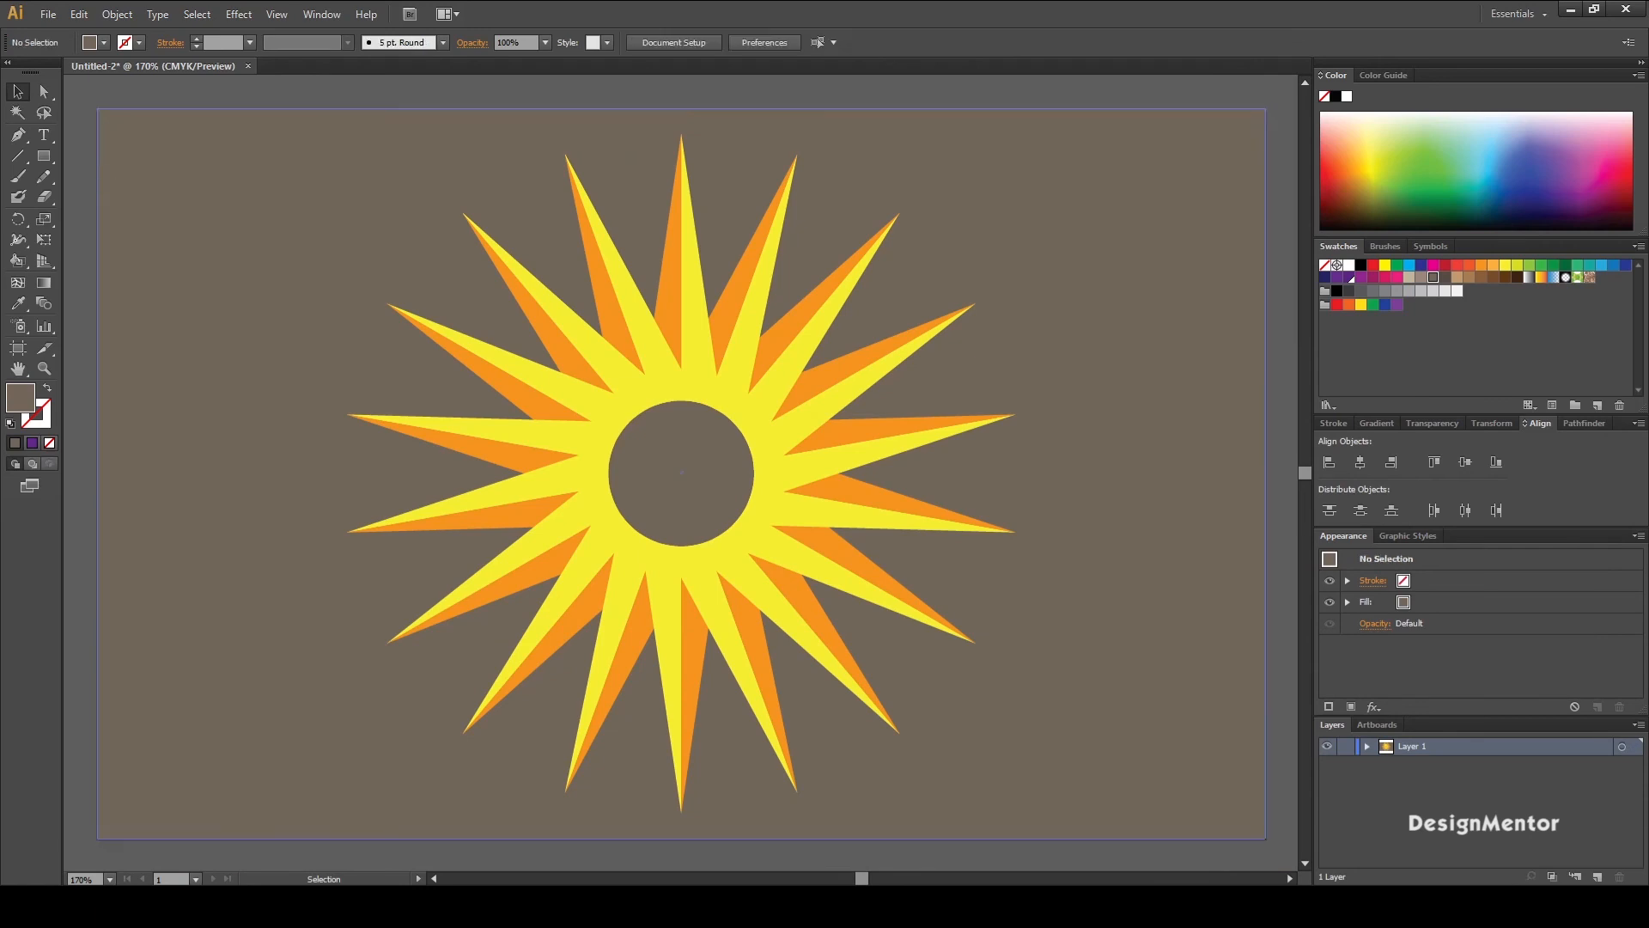
# Step: Recolour the background rectangle with a new global swatch of C=38 M=50 Y=60 K=45 and deselect it
pyautogui.click(120, 182)
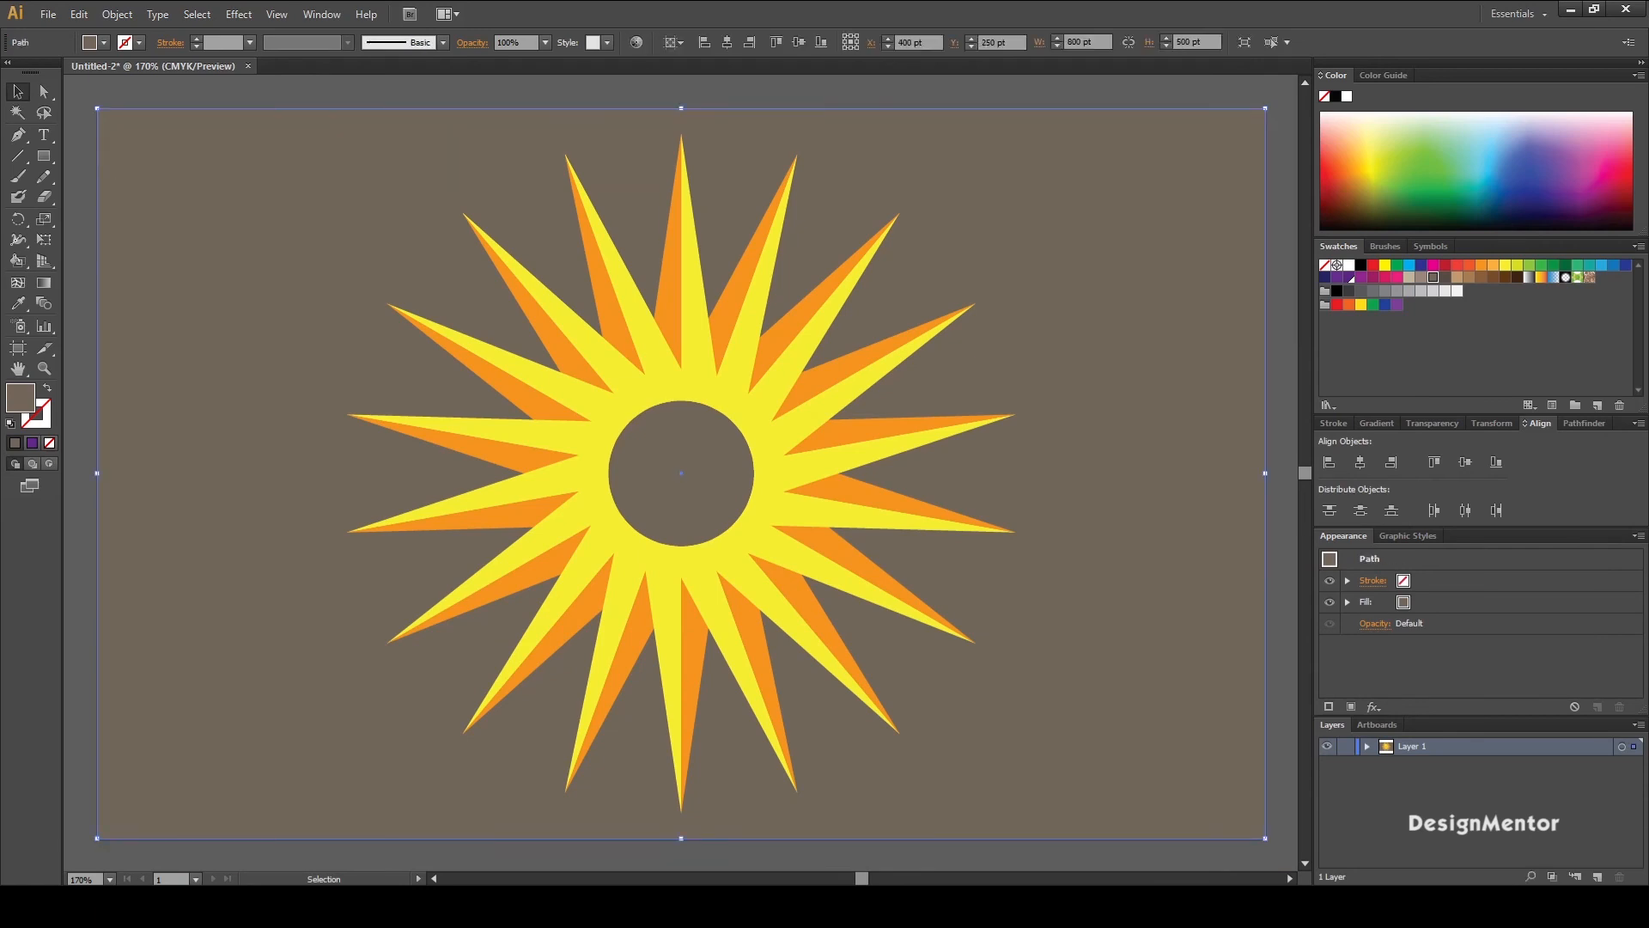
pyautogui.click(1597, 404)
pyautogui.moveTo(1030, 162); pyautogui.dragTo(1110, 165)
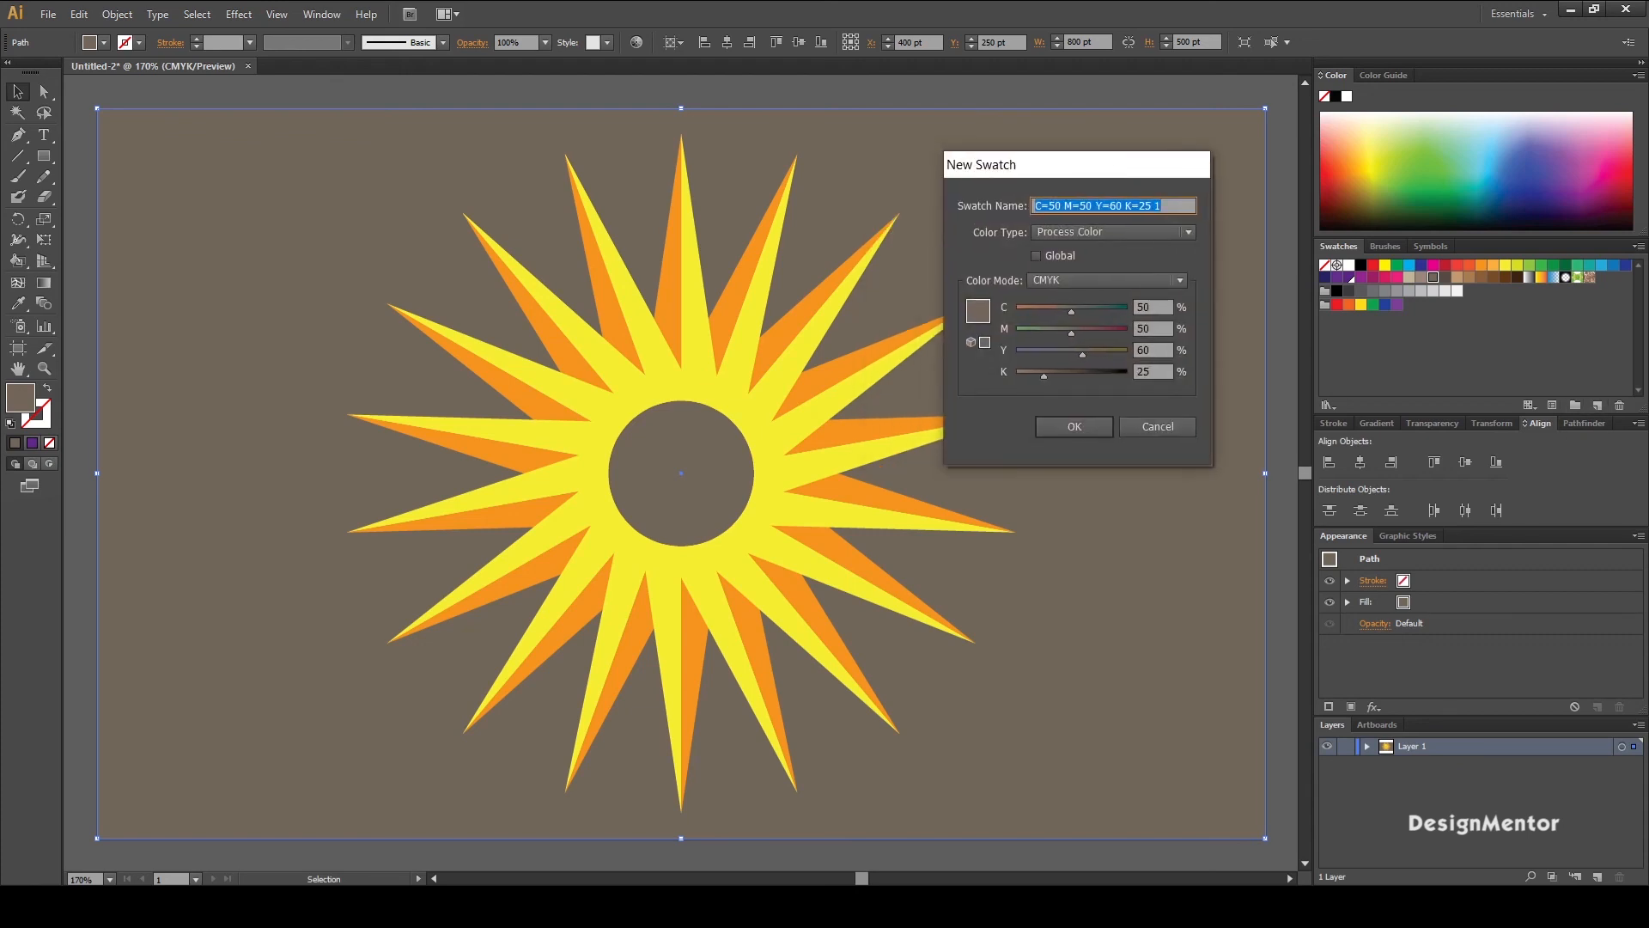
pyautogui.click(1036, 255)
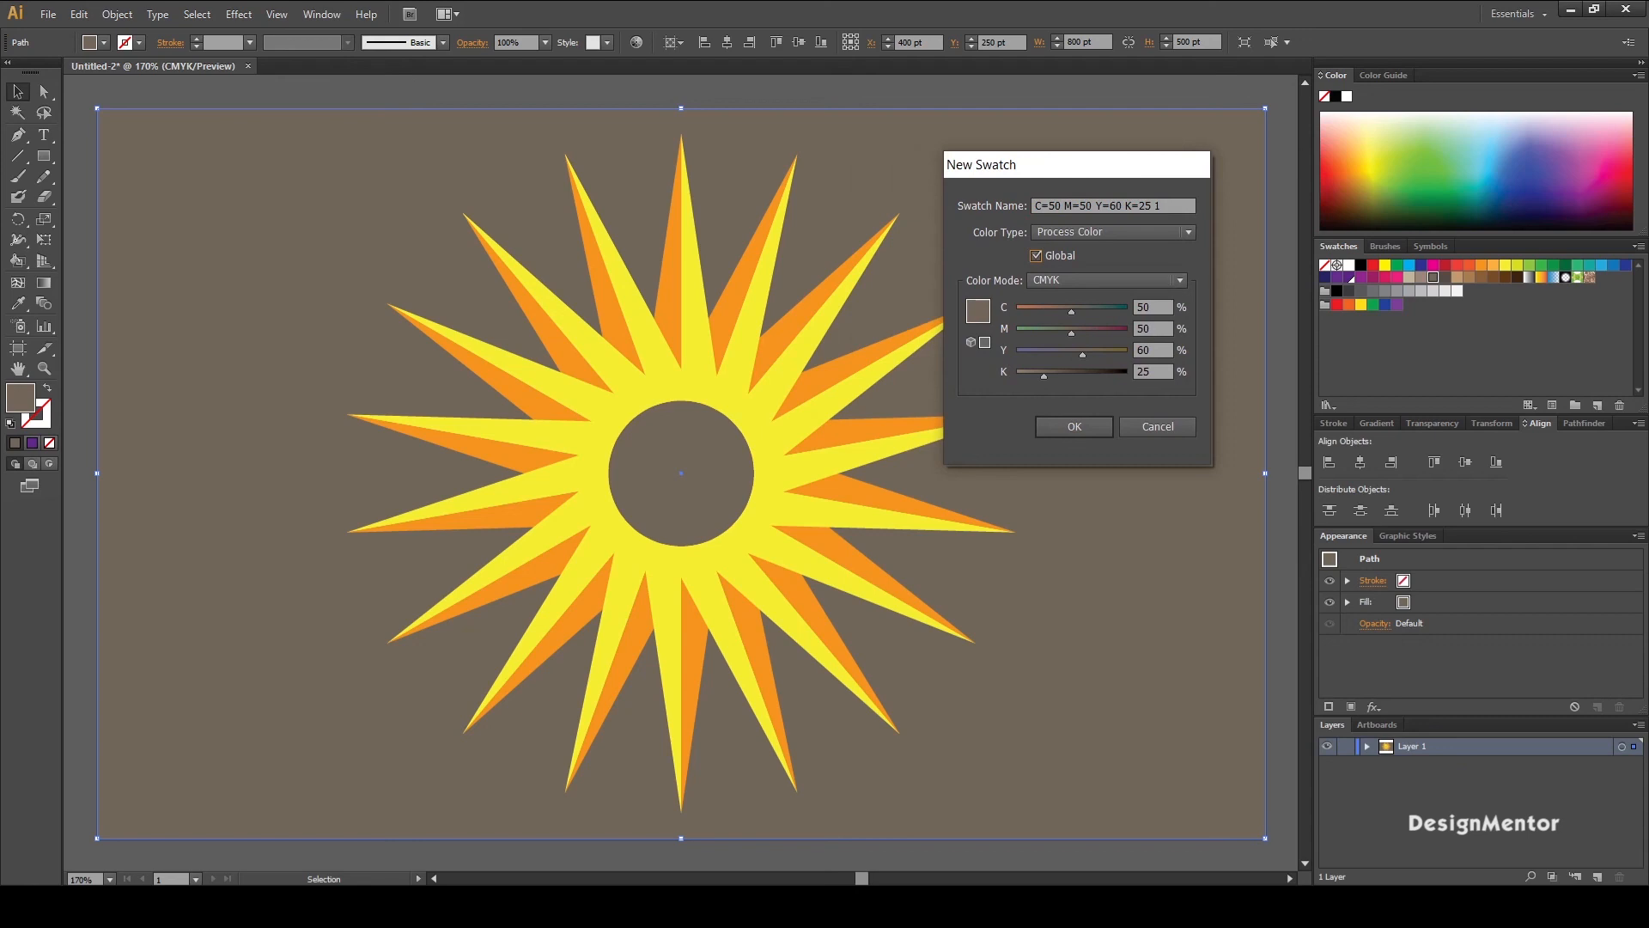
pyautogui.moveTo(1054, 375); pyautogui.dragTo(1061, 375)
pyautogui.moveTo(1071, 311); pyautogui.dragTo(1058, 310)
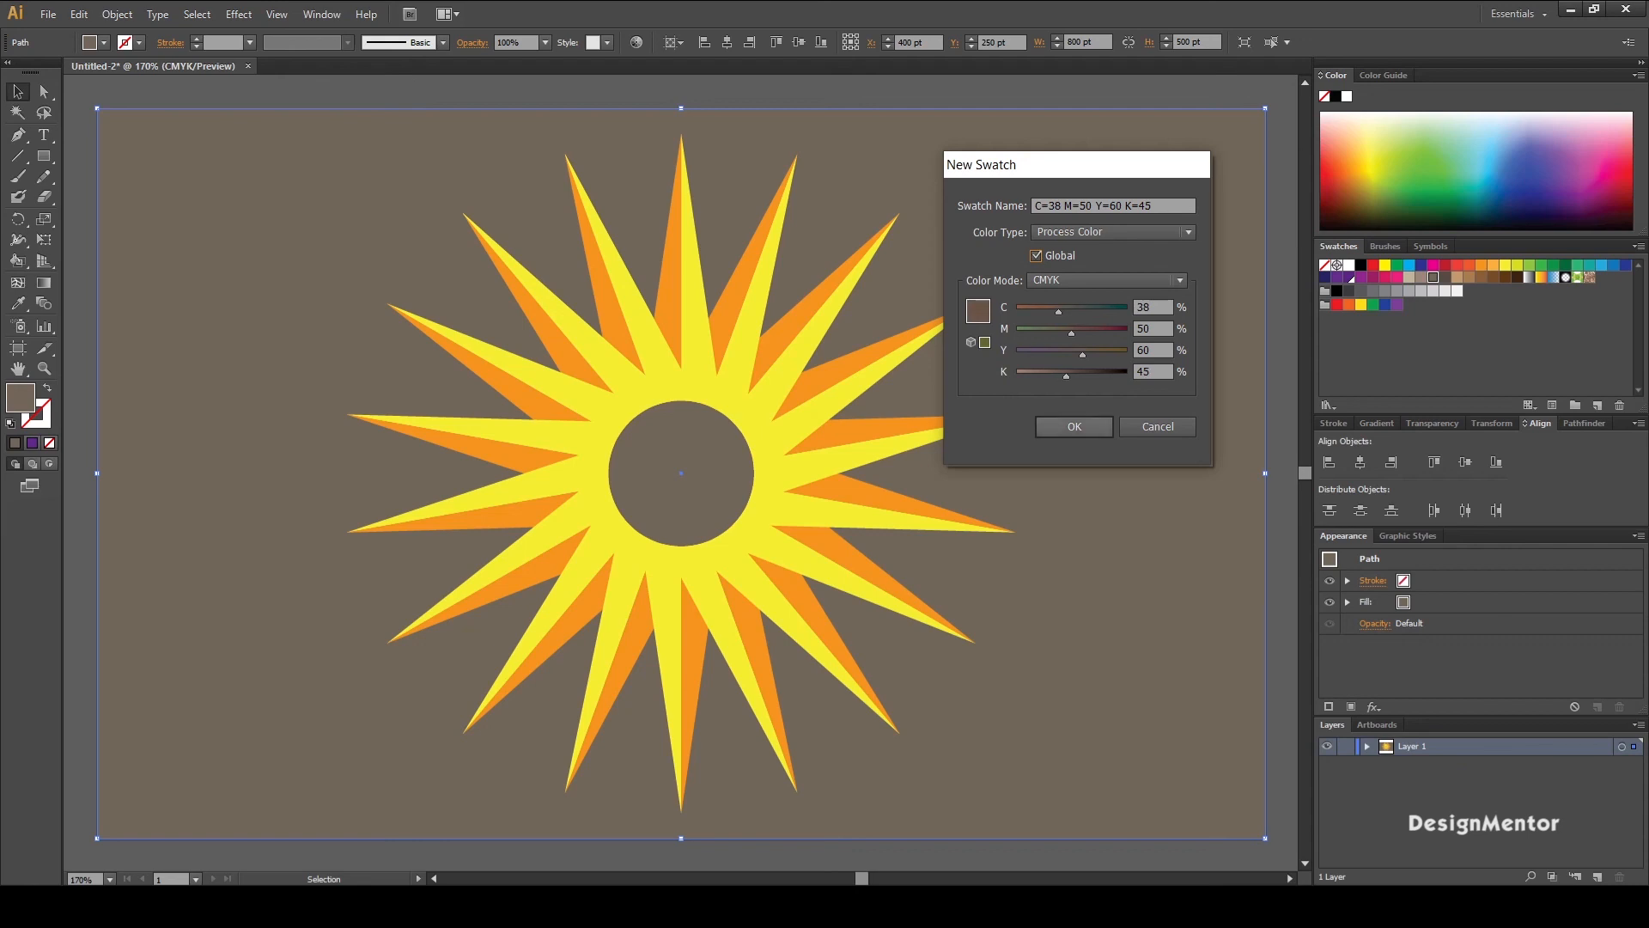
pyautogui.click(1073, 426)
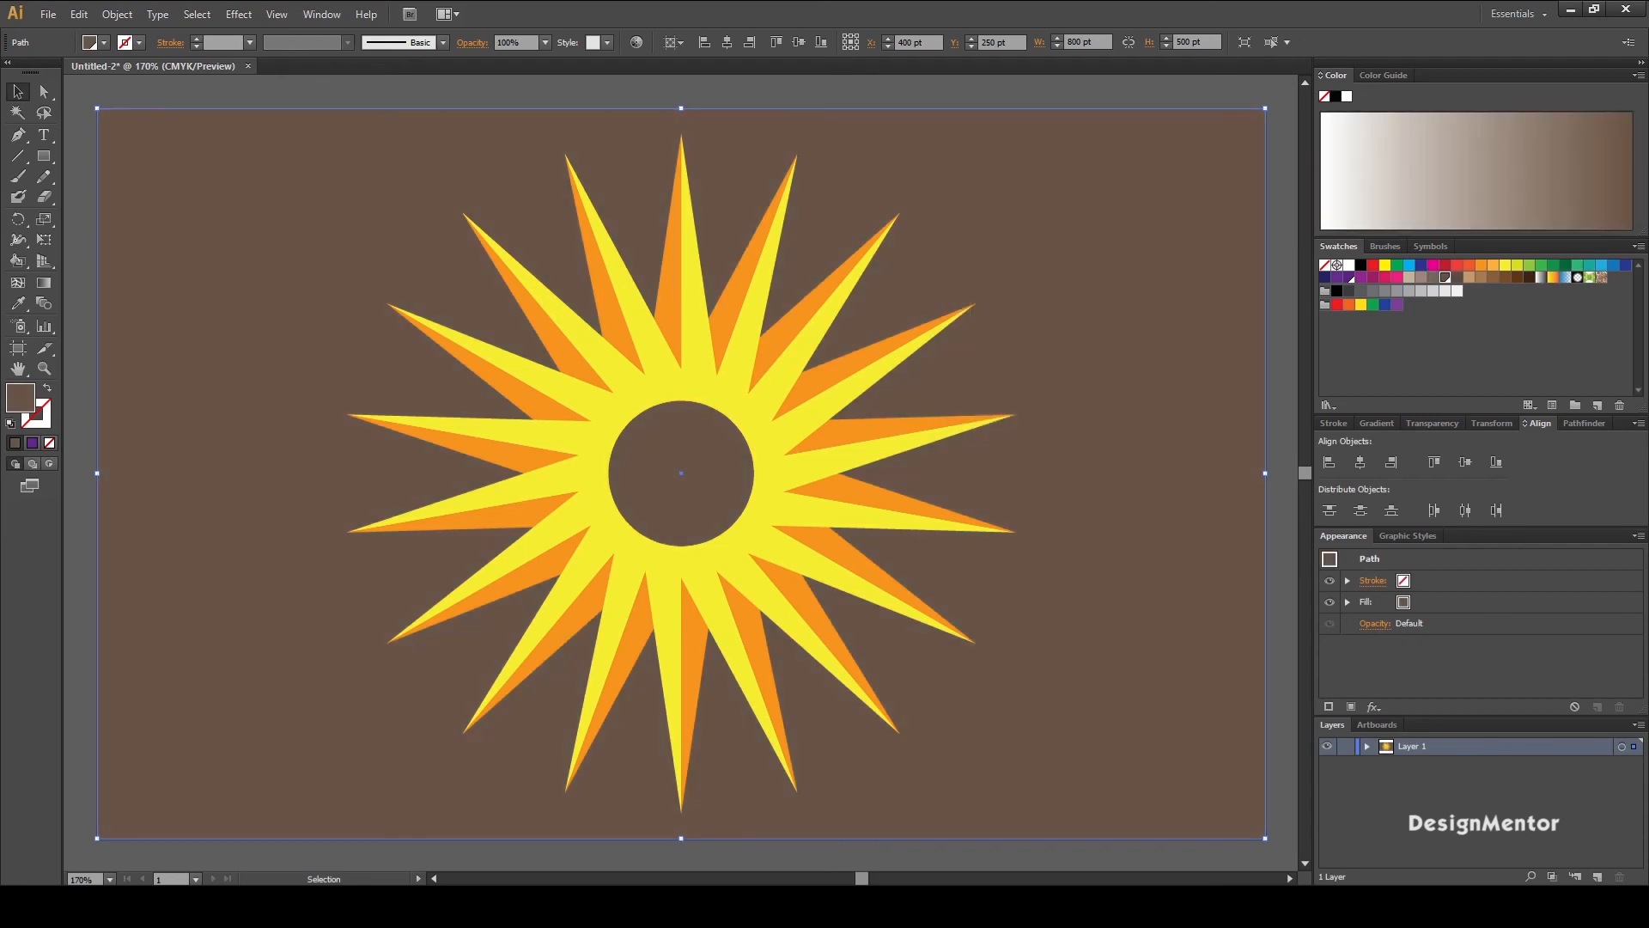
pyautogui.hotkey('ctrl', 'shift', 'a')
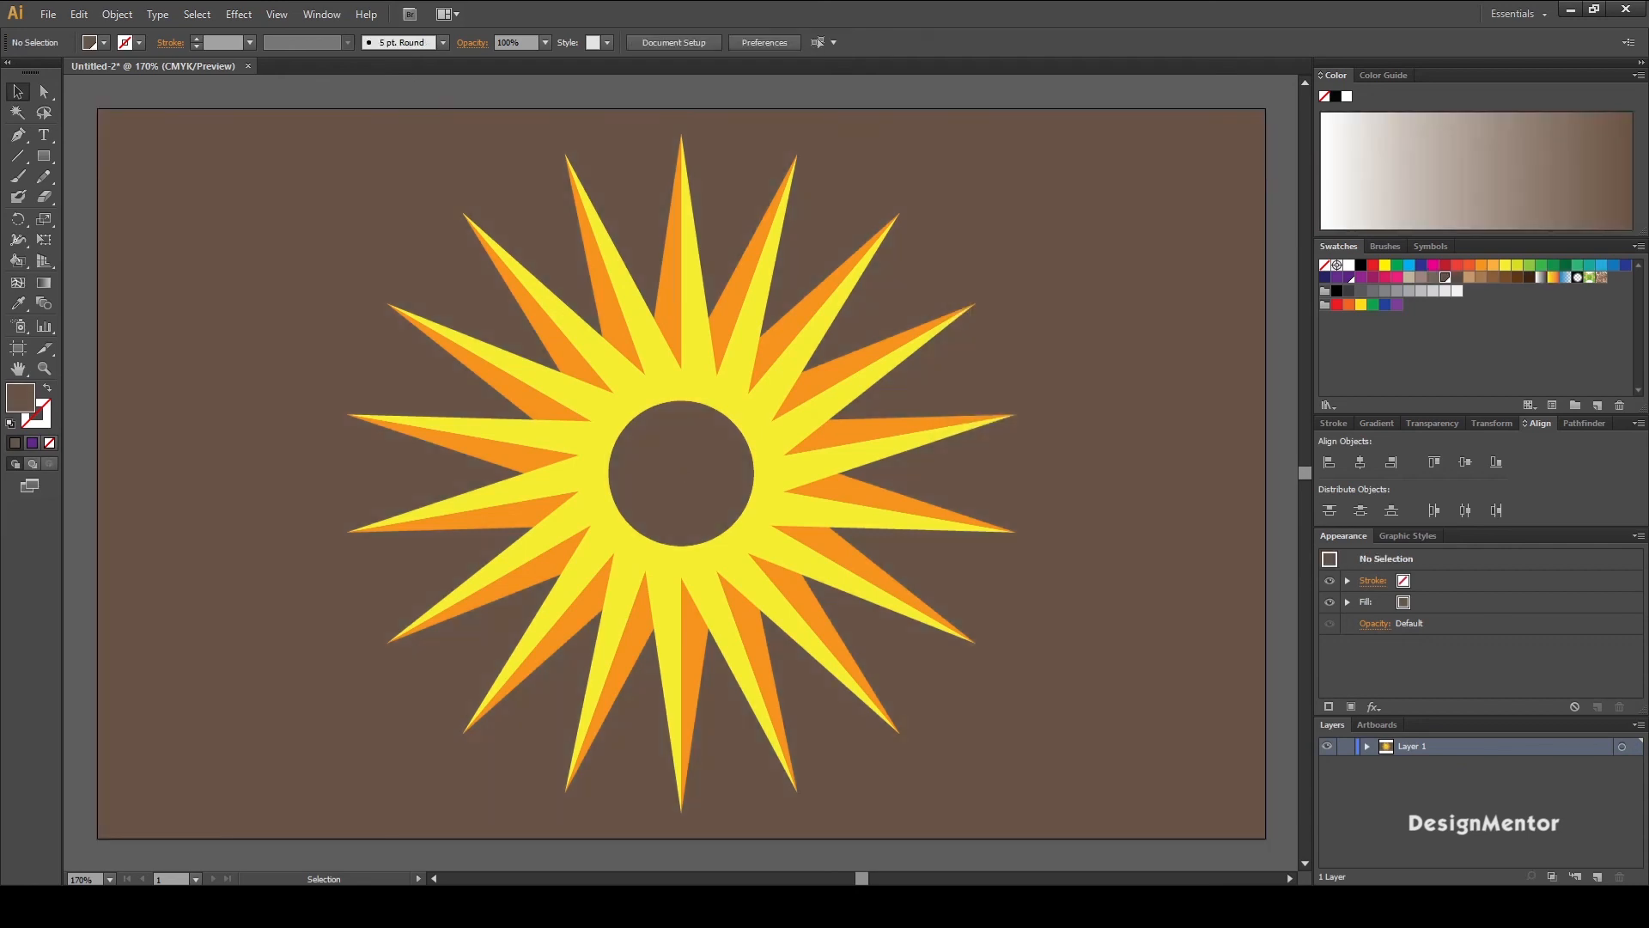
# Step: Lock the brown background rectangle
pyautogui.click(240, 322)
pyautogui.click(117, 14)
pyautogui.moveTo(344, 124)
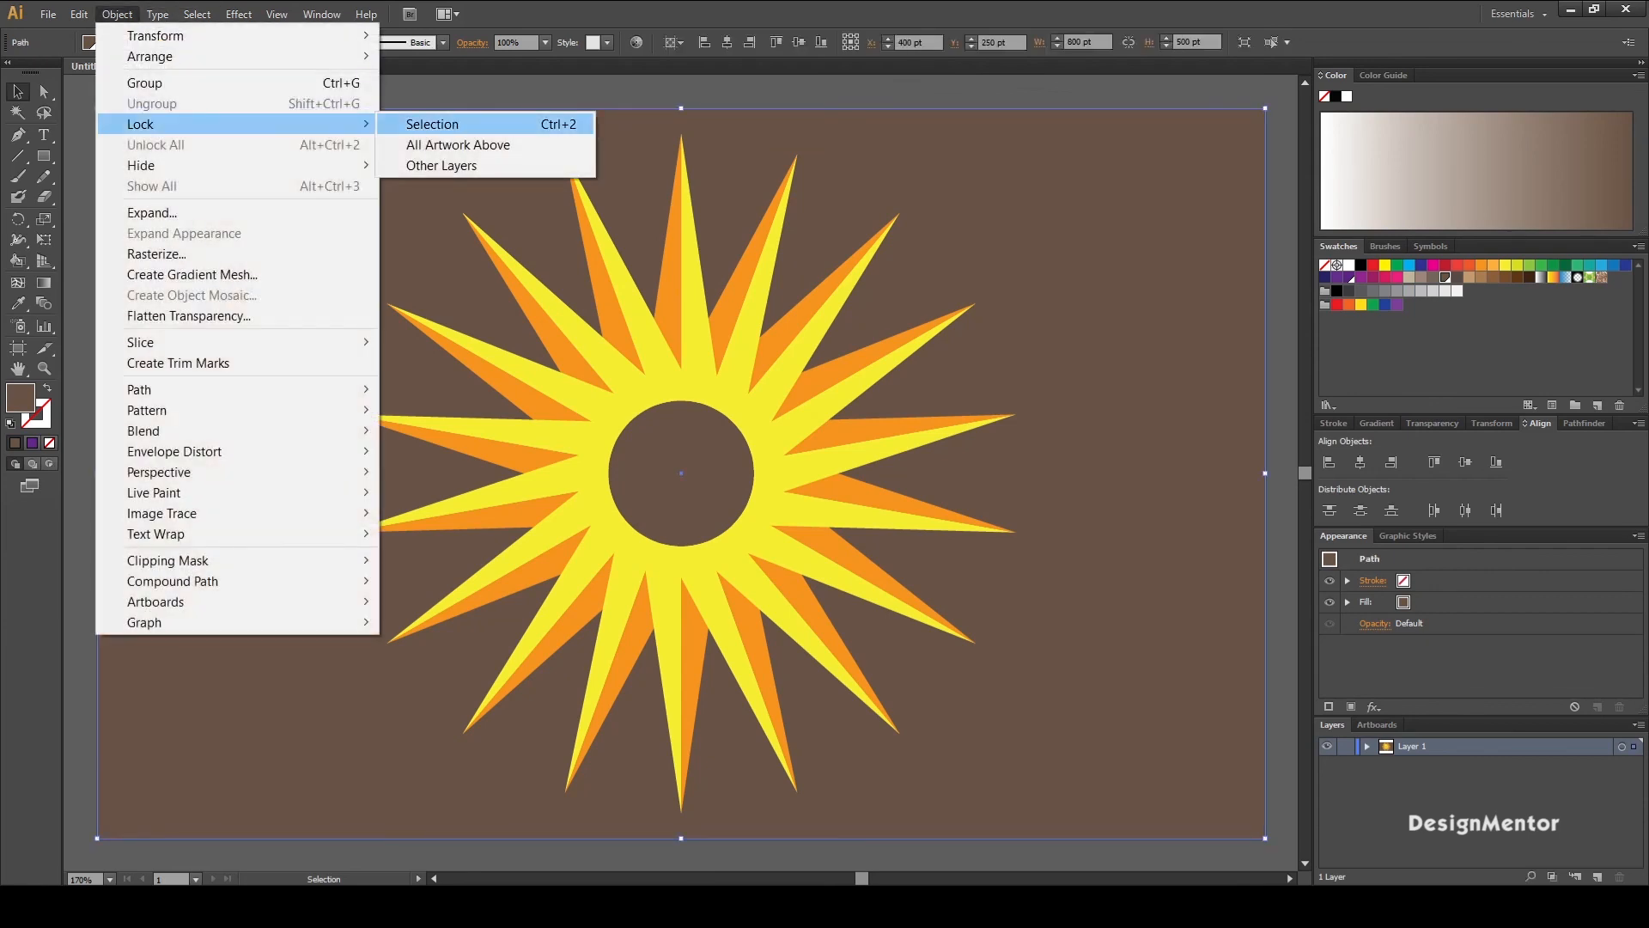
pyautogui.click(425, 124)
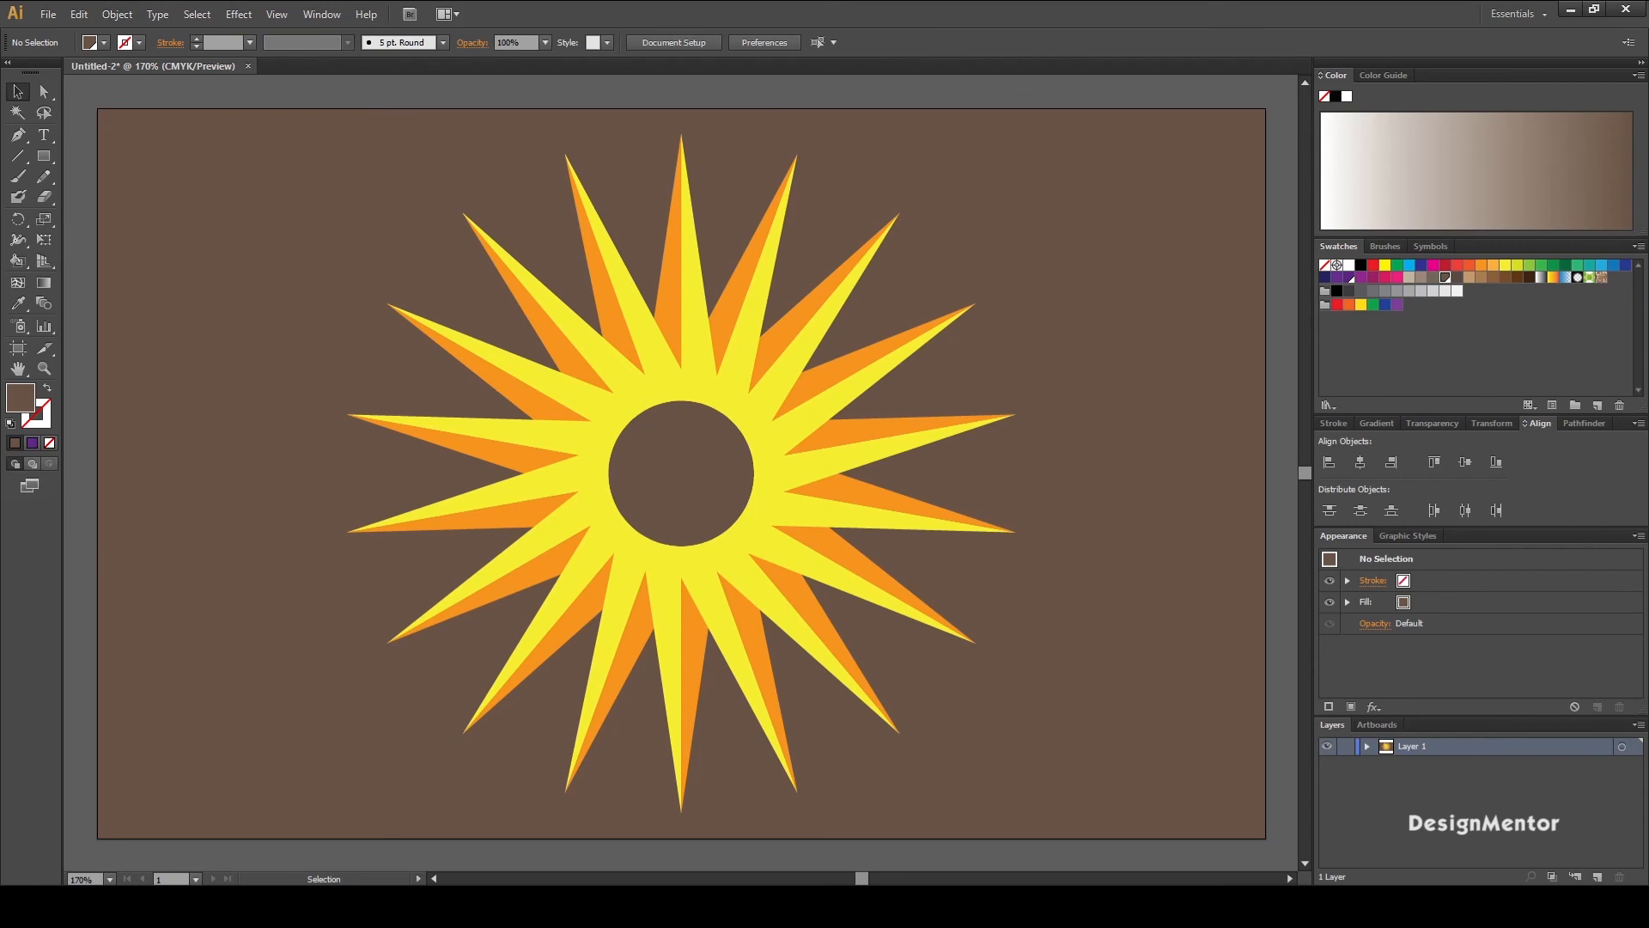